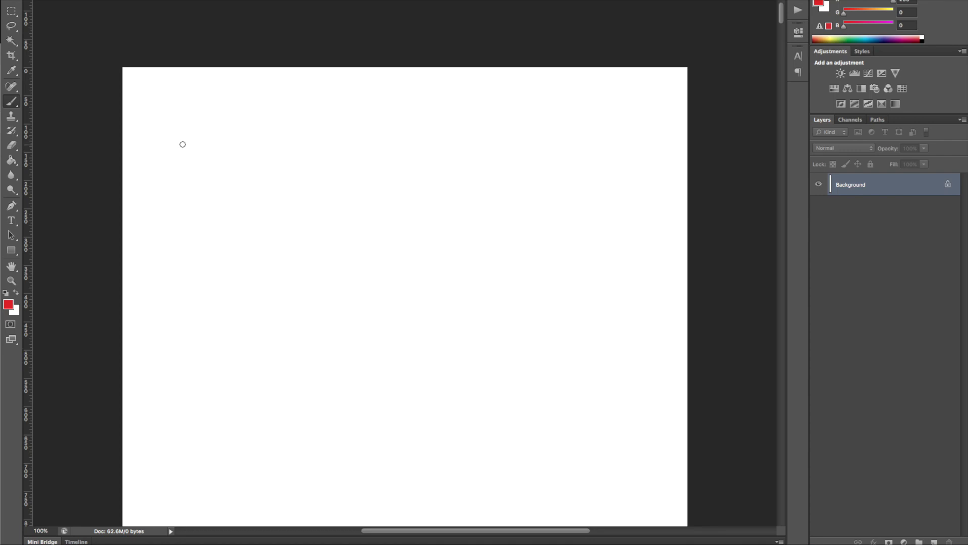
# - Handwrite the heading "Passion" in red with the Brush tool near the top of the canvas and underline it
pyautogui.moveTo(182, 143)
pyautogui.mouseDown()
pyautogui.moveTo(188, 99)
pyautogui.moveTo(186, 161)
pyautogui.moveTo(234, 173)
pyautogui.mouseUp()
pyautogui.moveTo(254, 151)
pyautogui.mouseDown()
pyautogui.moveTo(240, 171)
pyautogui.moveTo(267, 169)
pyautogui.moveTo(257, 171)
pyautogui.mouseUp()
pyautogui.moveTo(281, 150)
pyautogui.mouseDown()
pyautogui.moveTo(281, 167)
pyautogui.moveTo(307, 160)
pyautogui.mouseUp()
pyautogui.click(280, 134)
pyautogui.moveTo(318, 166); pyautogui.dragTo(328, 165)
pyautogui.moveTo(172, 194)
pyautogui.mouseDown()
pyautogui.moveTo(366, 181)
pyautogui.moveTo(457, 123)
pyautogui.moveTo(517, 129)
pyautogui.mouseUp()
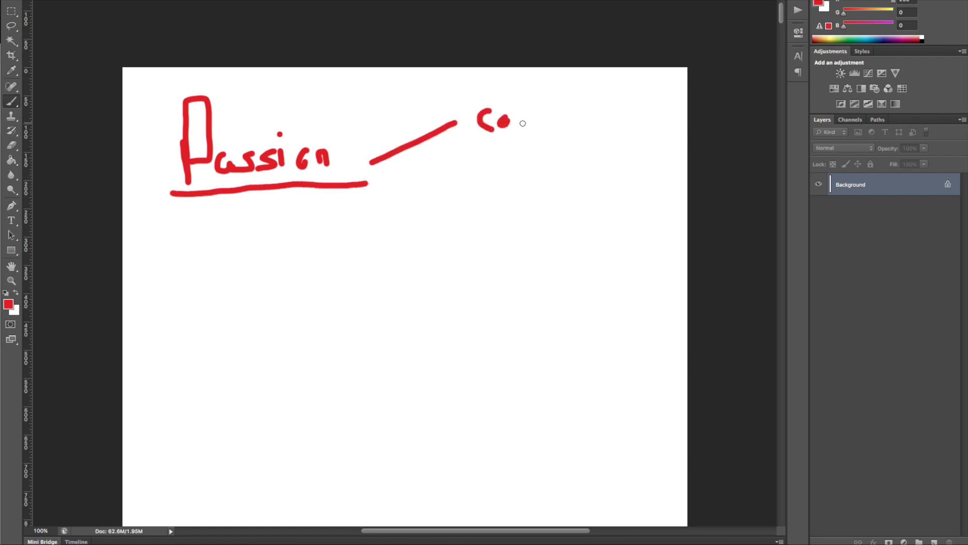
# - Branch the "Passion" heading into the handwritten words "cat" and "Dog" and underline each word
pyautogui.moveTo(506, 92)
pyautogui.mouseDown()
pyautogui.moveTo(515, 127)
pyautogui.moveTo(525, 102)
pyautogui.mouseUp()
pyautogui.moveTo(387, 181)
pyautogui.mouseDown()
pyautogui.moveTo(469, 204)
pyautogui.moveTo(488, 191)
pyautogui.moveTo(483, 232)
pyautogui.mouseUp()
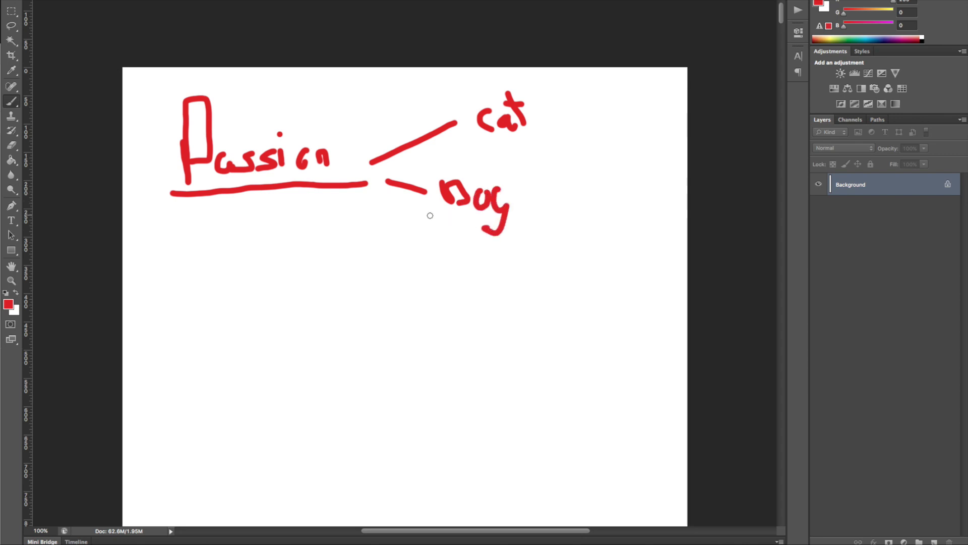
pyautogui.moveTo(429, 216); pyautogui.dragTo(510, 220)
pyautogui.moveTo(476, 139); pyautogui.dragTo(548, 137)
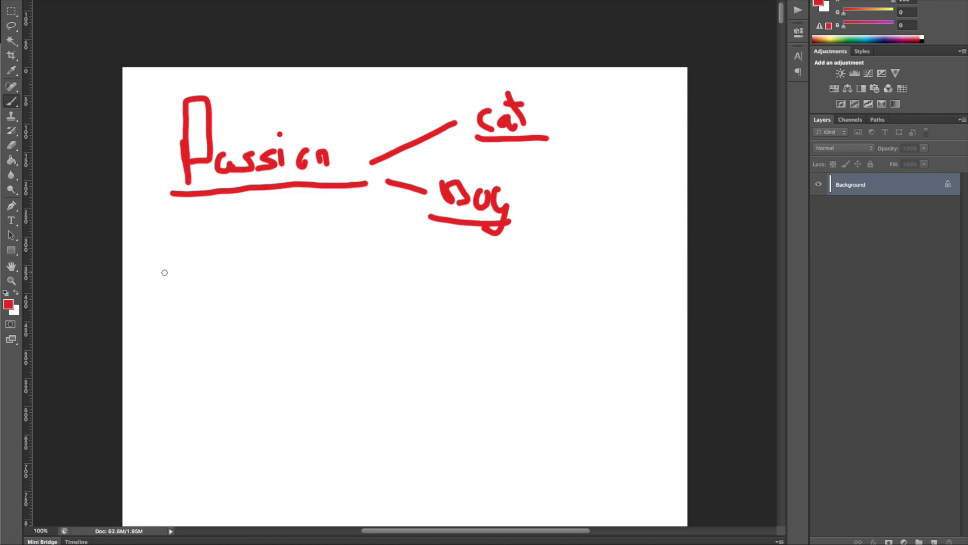
# - Handwrite "Best seller" below "Passion", then underline it and add a bracket along its left side
pyautogui.moveTo(169, 297)
pyautogui.mouseDown()
pyautogui.moveTo(182, 270)
pyautogui.moveTo(177, 329)
pyautogui.mouseUp()
pyautogui.moveTo(239, 317); pyautogui.dragTo(279, 317)
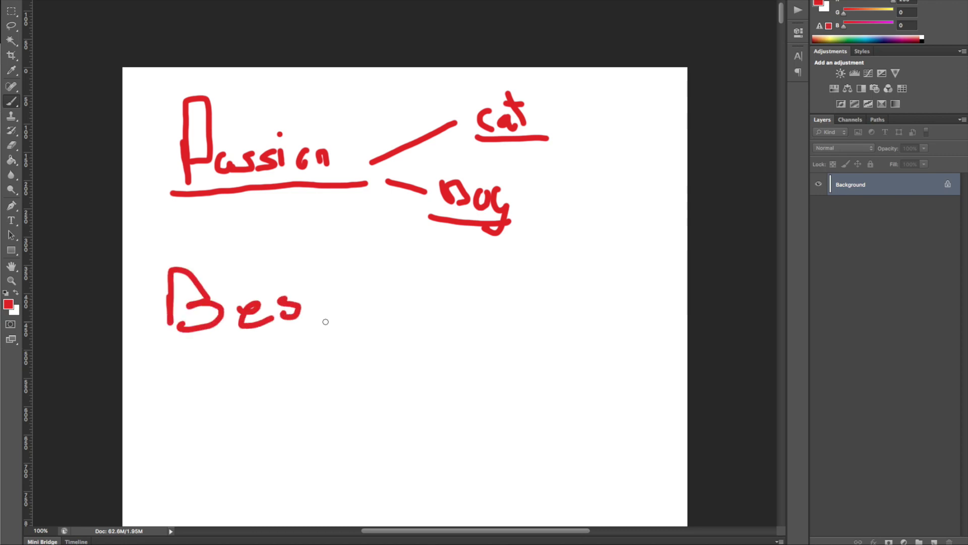
pyautogui.moveTo(314, 281)
pyautogui.mouseDown()
pyautogui.moveTo(327, 321)
pyautogui.moveTo(348, 292)
pyautogui.moveTo(395, 314)
pyautogui.moveTo(364, 316)
pyautogui.mouseUp()
pyautogui.moveTo(388, 308)
pyautogui.mouseDown()
pyautogui.moveTo(404, 298)
pyautogui.moveTo(416, 312)
pyautogui.mouseUp()
pyautogui.moveTo(426, 279); pyautogui.dragTo(425, 318)
pyautogui.moveTo(436, 279)
pyautogui.mouseDown()
pyautogui.moveTo(439, 311)
pyautogui.moveTo(467, 312)
pyautogui.mouseUp()
pyautogui.moveTo(472, 303); pyautogui.dragTo(498, 297)
pyautogui.moveTo(172, 350); pyautogui.dragTo(532, 342)
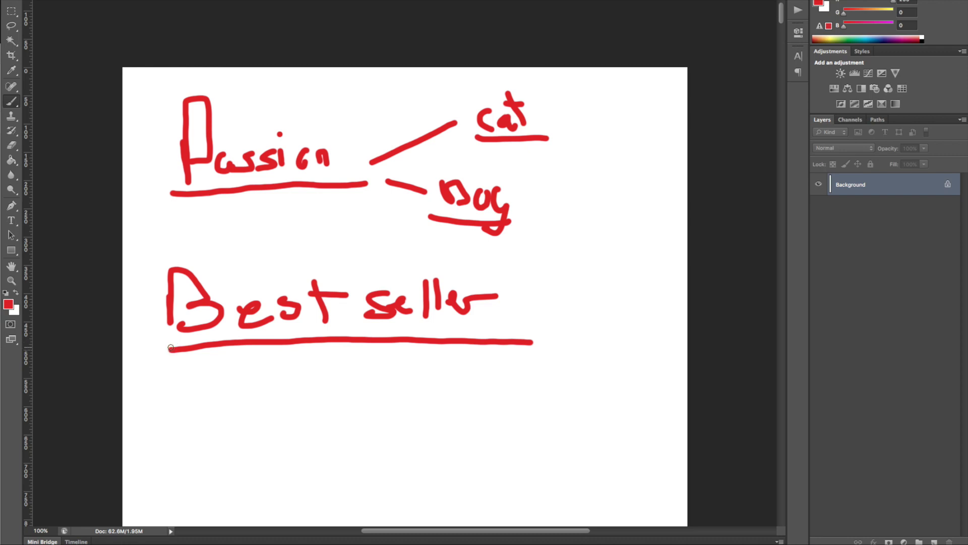
pyautogui.moveTo(170, 350)
pyautogui.mouseDown()
pyautogui.moveTo(159, 277)
pyautogui.moveTo(183, 244)
pyautogui.mouseUp()
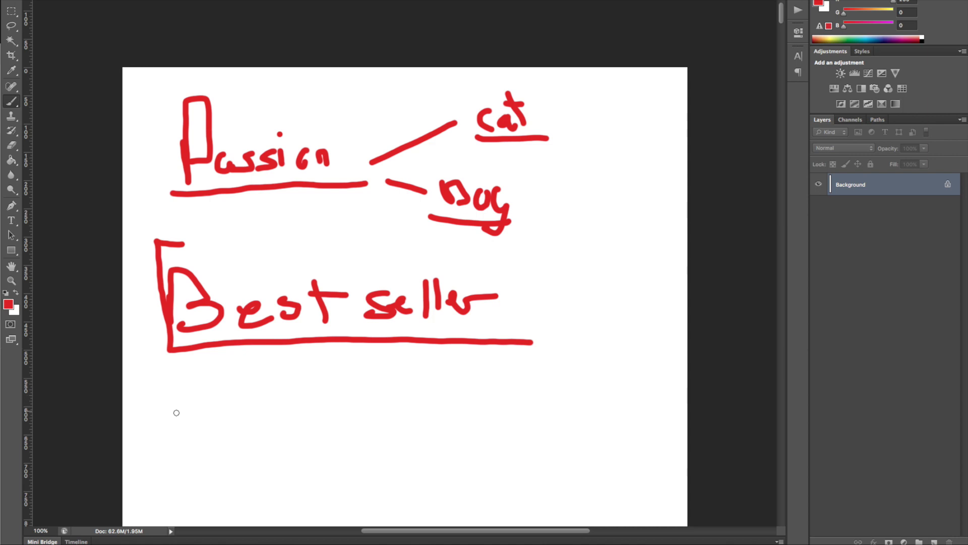
# - Handwrite an underlined "History" below "Best seller" and draw an upward arrow beside it
pyautogui.moveTo(184, 402)
pyautogui.mouseDown()
pyautogui.moveTo(187, 446)
pyautogui.moveTo(207, 444)
pyautogui.moveTo(204, 421)
pyautogui.moveTo(230, 439)
pyautogui.mouseUp()
pyautogui.click(223, 397)
pyautogui.moveTo(278, 401)
pyautogui.mouseDown()
pyautogui.moveTo(239, 429)
pyautogui.moveTo(292, 439)
pyautogui.moveTo(318, 415)
pyautogui.moveTo(362, 417)
pyautogui.moveTo(402, 456)
pyautogui.moveTo(363, 468)
pyautogui.moveTo(189, 477)
pyautogui.mouseUp()
pyautogui.click(330, 411)
pyautogui.moveTo(459, 451)
pyautogui.mouseDown()
pyautogui.moveTo(470, 405)
pyautogui.moveTo(508, 398)
pyautogui.moveTo(488, 421)
pyautogui.mouseUp()
pyautogui.moveTo(487, 379); pyautogui.dragTo(506, 396)
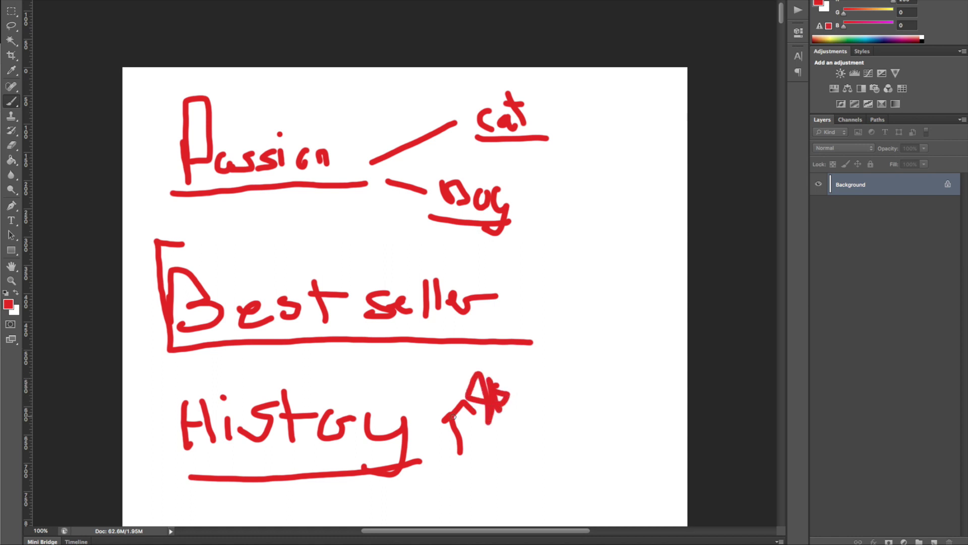
# - In the blank area below "History", draw an underlined letter P and a downward arrow onto a horizontal line beside it
pyautogui.scroll(-5, 450, 399)
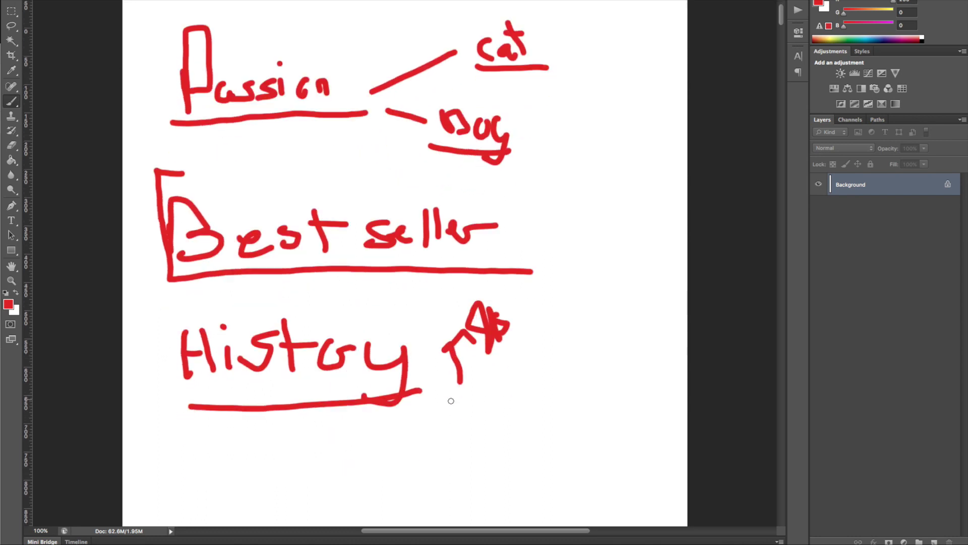
pyautogui.scroll(-5, 450, 401)
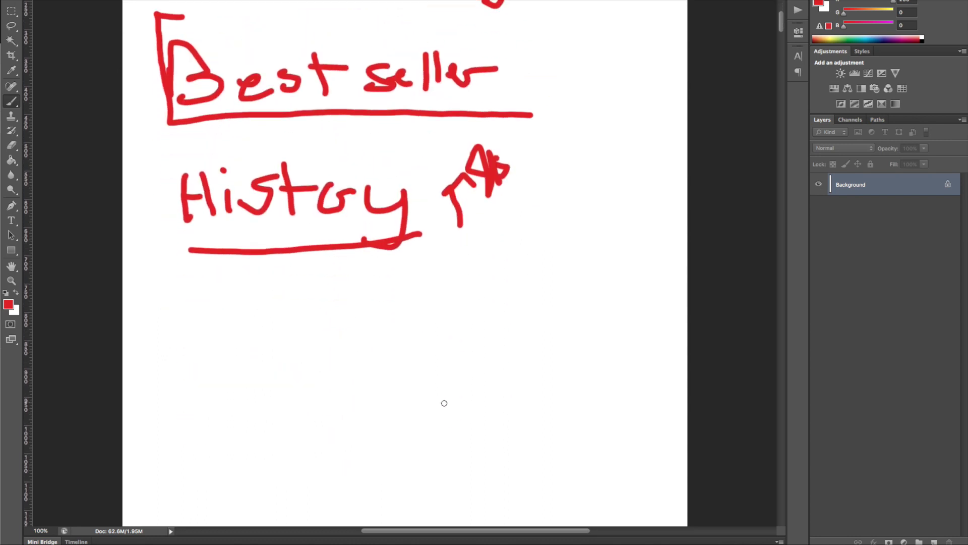
pyautogui.scroll(-8, 447, 393)
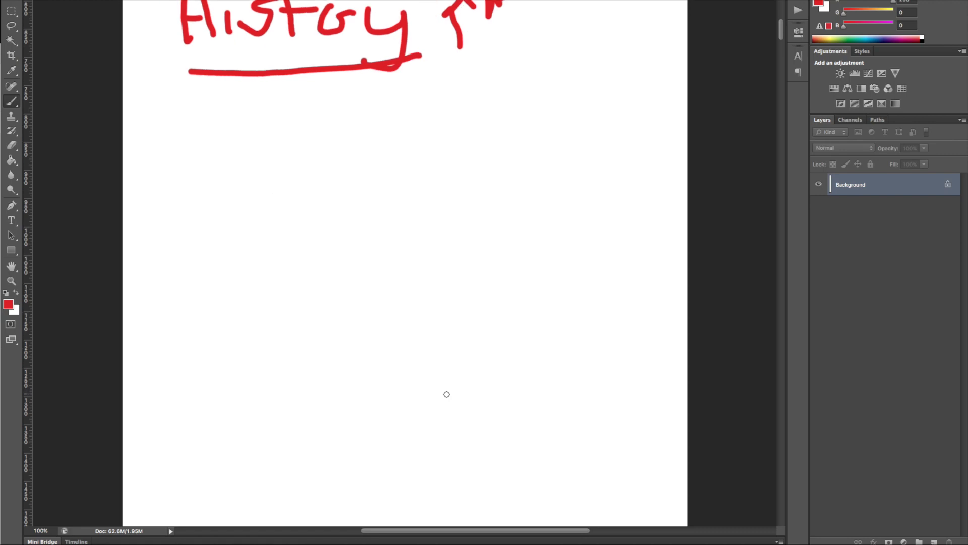
pyautogui.scroll(-2, 447, 394)
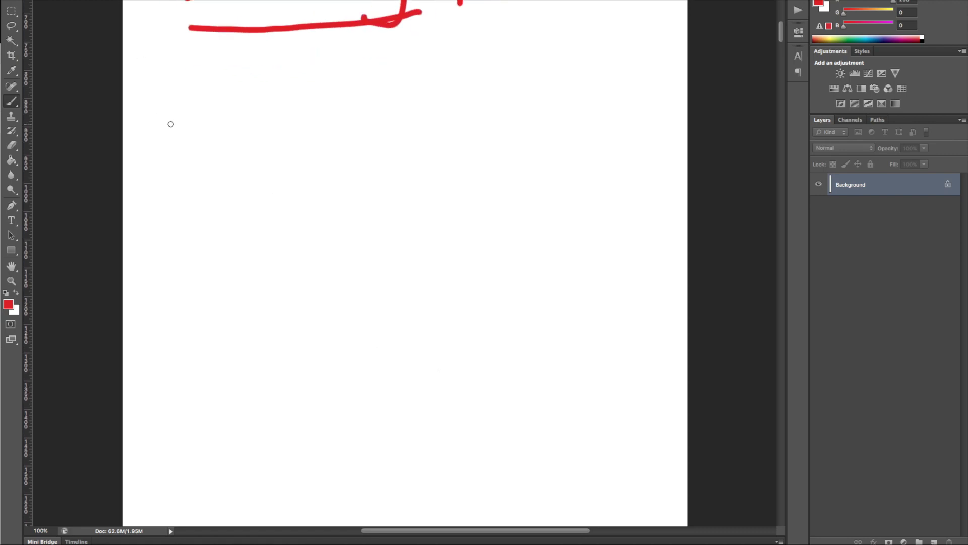
pyautogui.moveTo(176, 109)
pyautogui.mouseDown()
pyautogui.moveTo(187, 141)
pyautogui.moveTo(178, 109)
pyautogui.mouseUp()
pyautogui.moveTo(245, 85)
pyautogui.mouseDown()
pyautogui.moveTo(277, 129)
pyautogui.moveTo(262, 128)
pyautogui.moveTo(338, 144)
pyautogui.mouseUp()
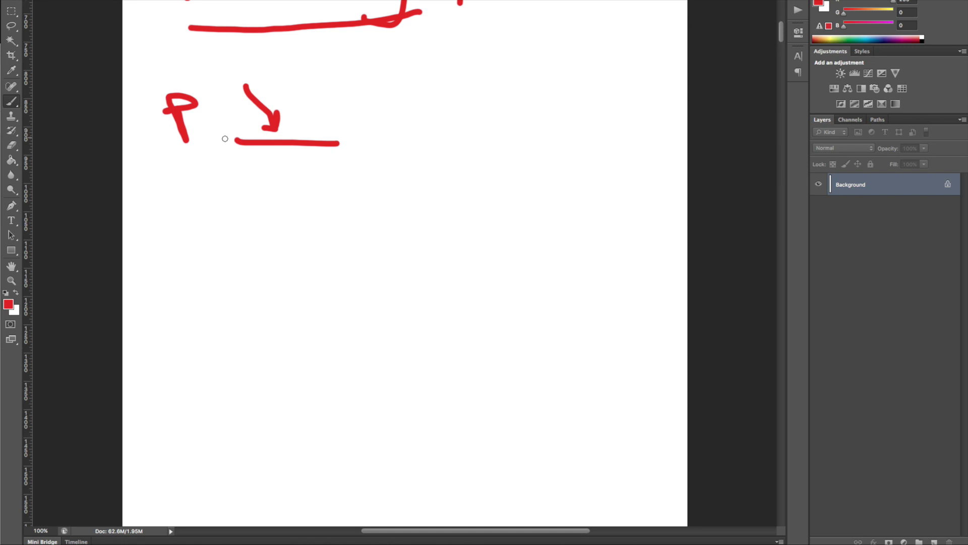
pyautogui.moveTo(156, 159); pyautogui.dragTo(233, 160)
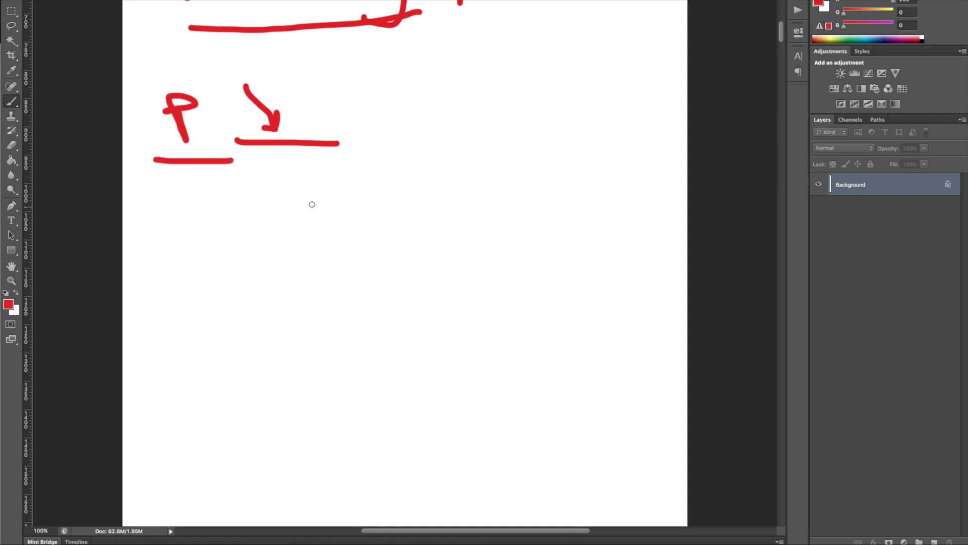
# - Handwrite a word beginning with "Auti" to the right of the arrow, underline it and enclose it in a box
pyautogui.moveTo(446, 119)
pyautogui.mouseDown()
pyautogui.moveTo(437, 162)
pyautogui.moveTo(463, 162)
pyautogui.moveTo(456, 145)
pyautogui.mouseUp()
pyautogui.moveTo(465, 135)
pyautogui.mouseDown()
pyautogui.moveTo(471, 153)
pyautogui.moveTo(494, 132)
pyautogui.moveTo(503, 152)
pyautogui.mouseUp()
pyautogui.moveTo(499, 132)
pyautogui.mouseDown()
pyautogui.moveTo(511, 130)
pyautogui.moveTo(517, 148)
pyautogui.mouseUp()
pyautogui.click(519, 118)
pyautogui.moveTo(544, 138)
pyautogui.mouseDown()
pyautogui.moveTo(611, 133)
pyautogui.moveTo(623, 144)
pyautogui.mouseUp()
pyautogui.moveTo(435, 176); pyautogui.dragTo(656, 164)
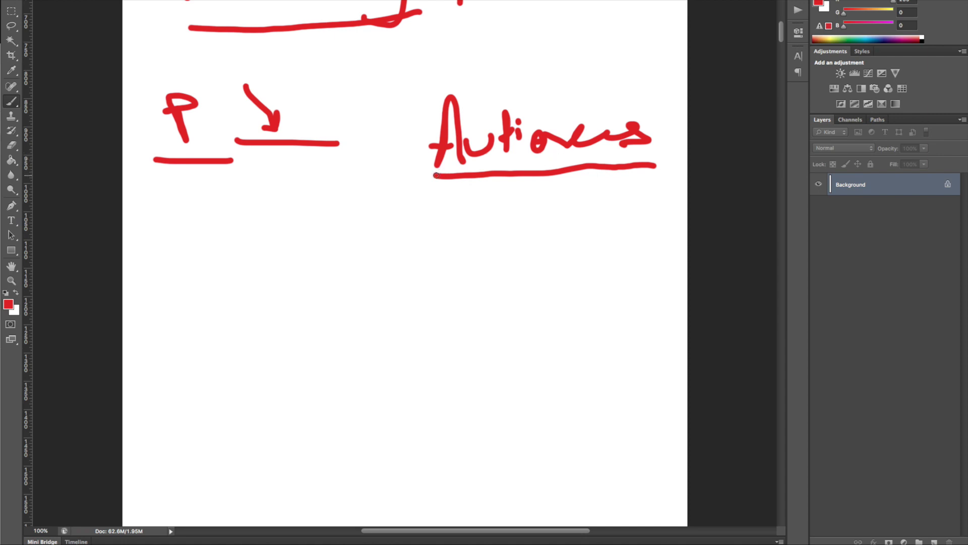
pyautogui.moveTo(436, 175)
pyautogui.mouseDown()
pyautogui.moveTo(415, 172)
pyautogui.moveTo(508, 65)
pyautogui.moveTo(685, 125)
pyautogui.moveTo(653, 165)
pyautogui.mouseUp()
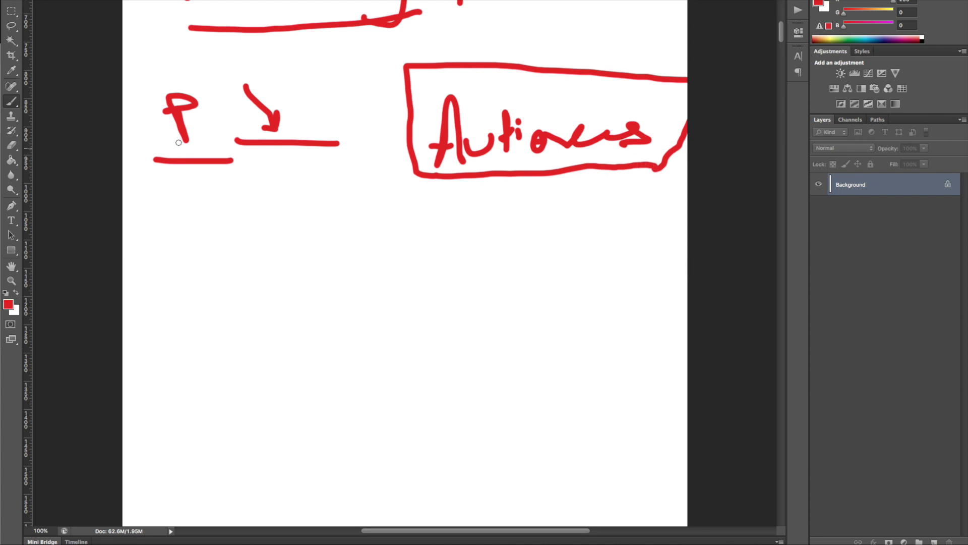
# - Box the letter P, draw four arrows pointing up toward the boxed word, and add a stroke below the P
pyautogui.moveTo(156, 153)
pyautogui.mouseDown()
pyautogui.moveTo(153, 89)
pyautogui.moveTo(222, 99)
pyautogui.moveTo(232, 158)
pyautogui.mouseUp()
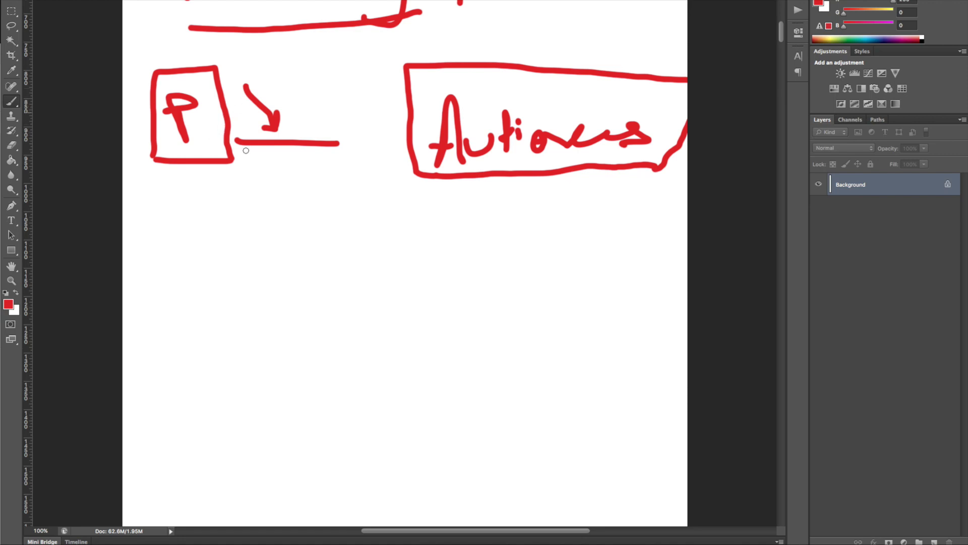
pyautogui.moveTo(328, 206)
pyautogui.mouseDown()
pyautogui.moveTo(381, 178)
pyautogui.moveTo(376, 198)
pyautogui.moveTo(451, 209)
pyautogui.moveTo(457, 197)
pyautogui.mouseUp()
pyautogui.moveTo(446, 203)
pyautogui.mouseDown()
pyautogui.moveTo(458, 196)
pyautogui.moveTo(463, 206)
pyautogui.moveTo(483, 187)
pyautogui.moveTo(499, 198)
pyautogui.mouseUp()
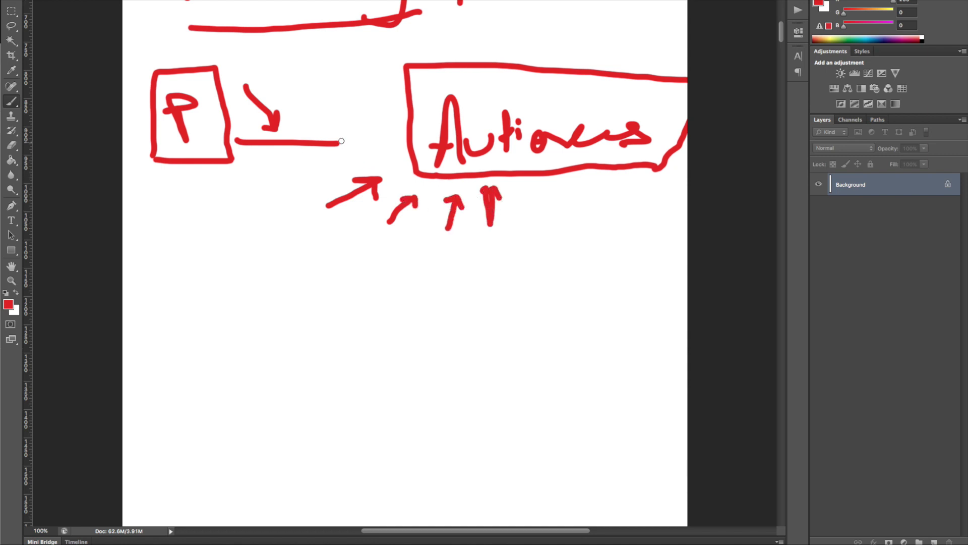
pyautogui.moveTo(187, 258)
pyautogui.mouseDown()
pyautogui.moveTo(173, 190)
pyautogui.moveTo(191, 198)
pyautogui.mouseUp()
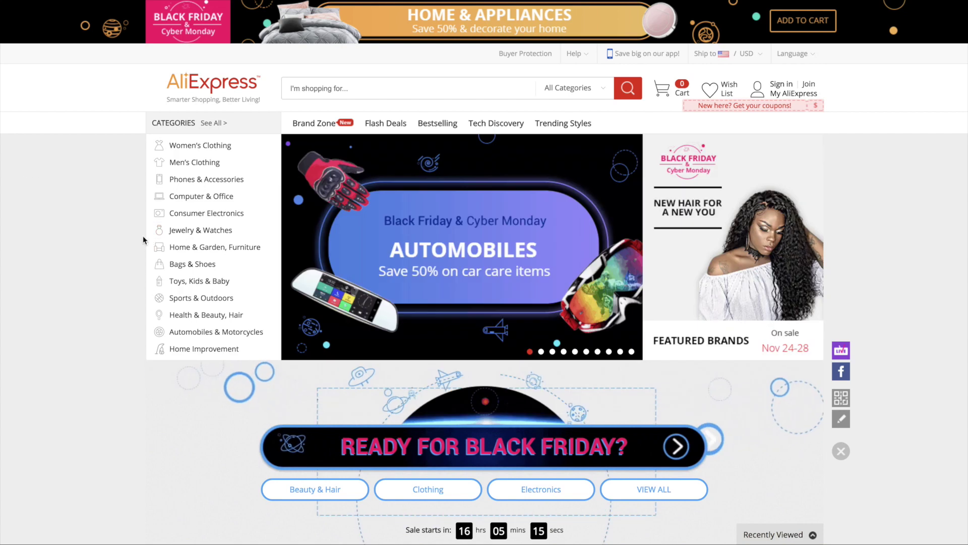
# - Switch to the AliExpress home page and open its Bestselling products page
pyautogui.scroll(-3, 86, 207)
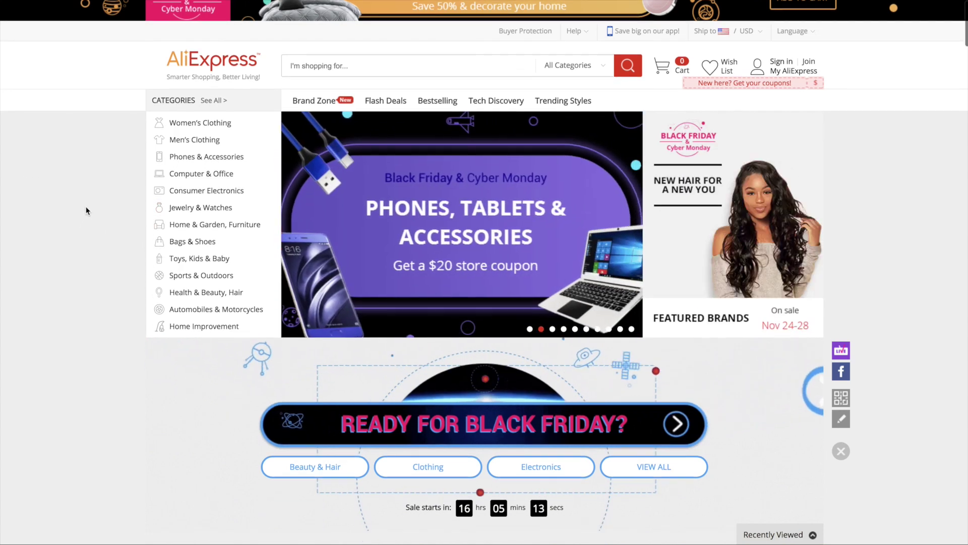
pyautogui.scroll(3, 102, 216)
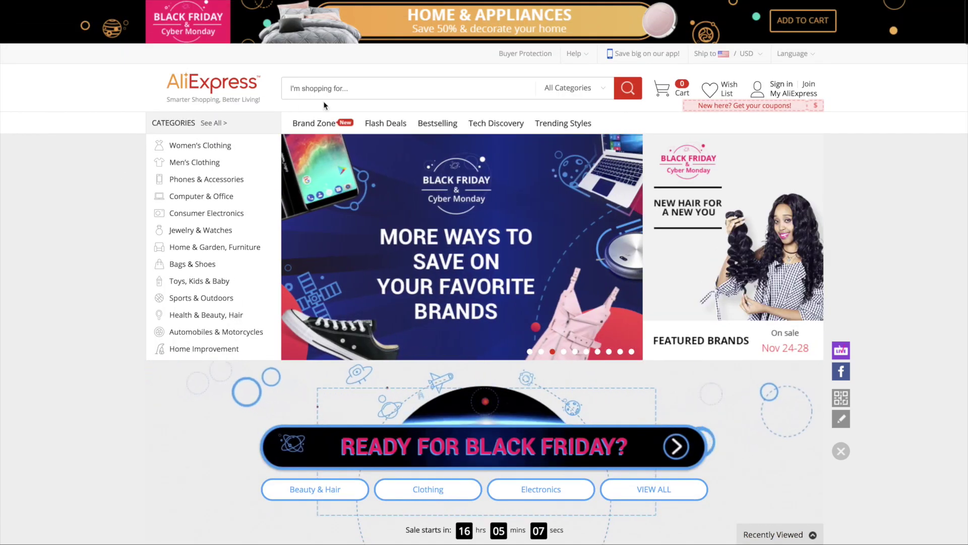
pyautogui.scroll(-1, 81, 192)
pyautogui.scroll(-10, 80, 192)
pyautogui.scroll(10, 104, 179)
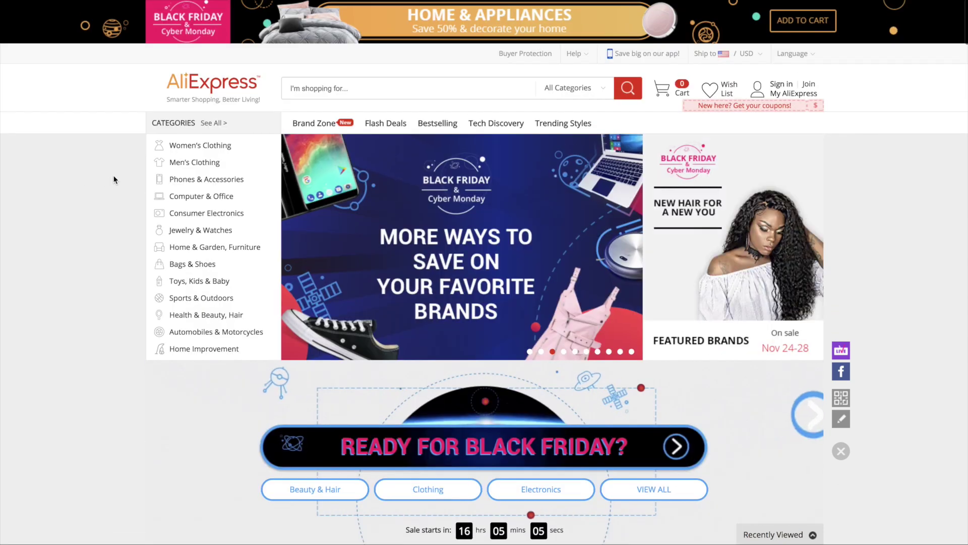
pyautogui.click(437, 214)
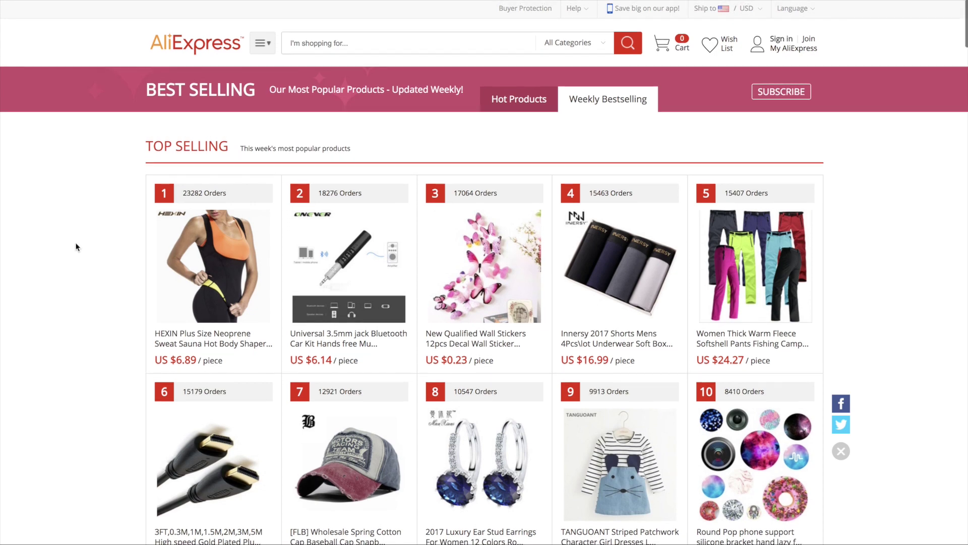
# - Look over the weekly top-selling products and highlight the order count of the first-ranked product
pyautogui.scroll(-5, 103, 199)
pyautogui.scroll(1, 104, 200)
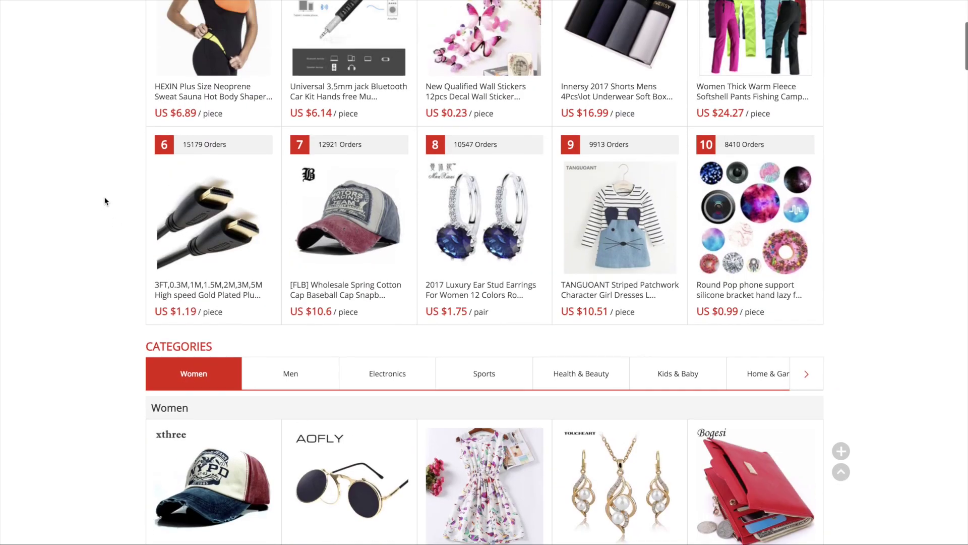
pyautogui.scroll(5, 105, 197)
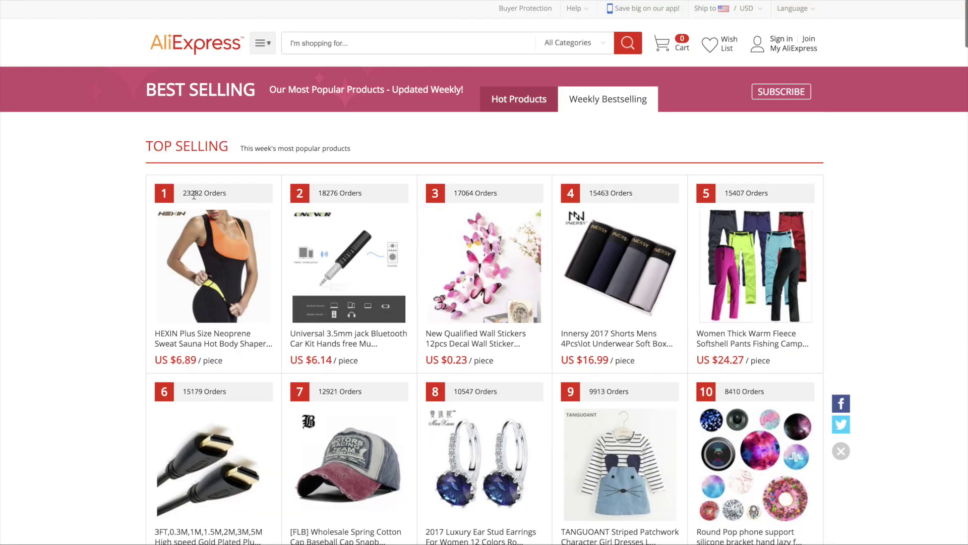
pyautogui.moveTo(186, 195); pyautogui.dragTo(235, 195)
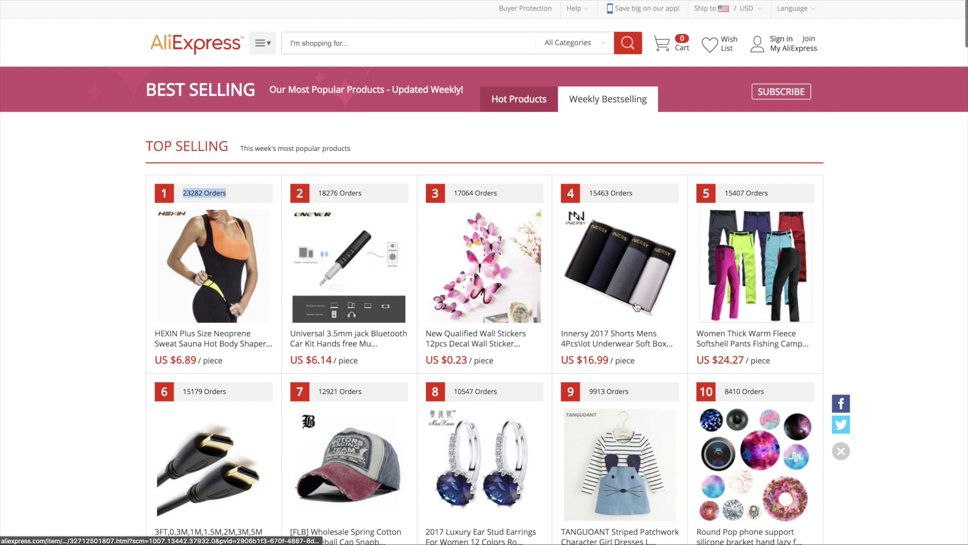
# - Open the first-ranked HEXIN Neoprene body shaper and go down its product details to the Transaction History
pyautogui.click(179, 318)
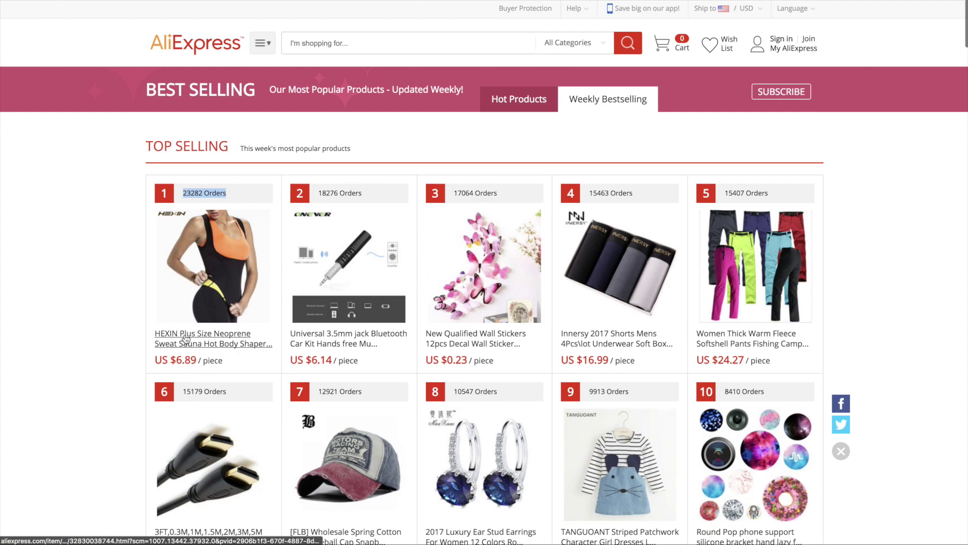
pyautogui.scroll(-20, 250, 202)
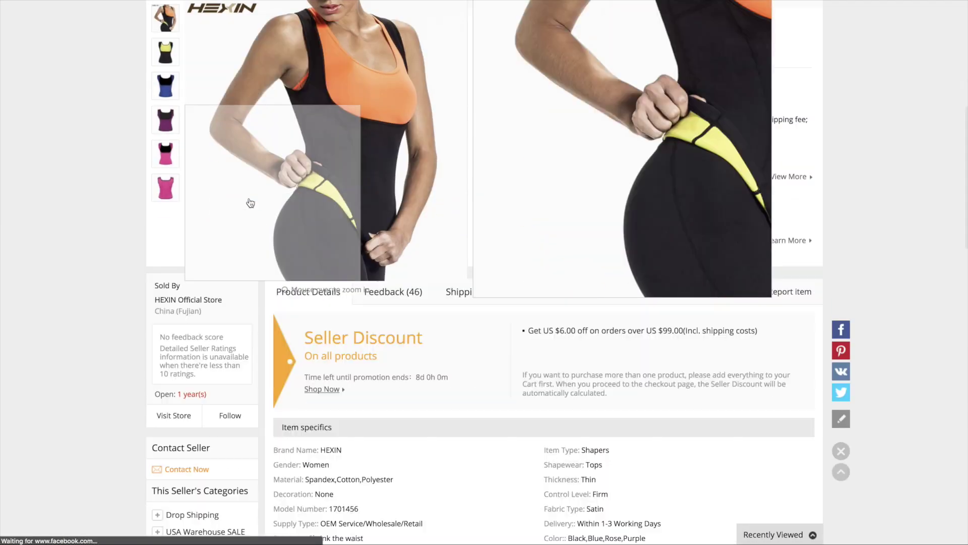
pyautogui.scroll(-20, 91, 202)
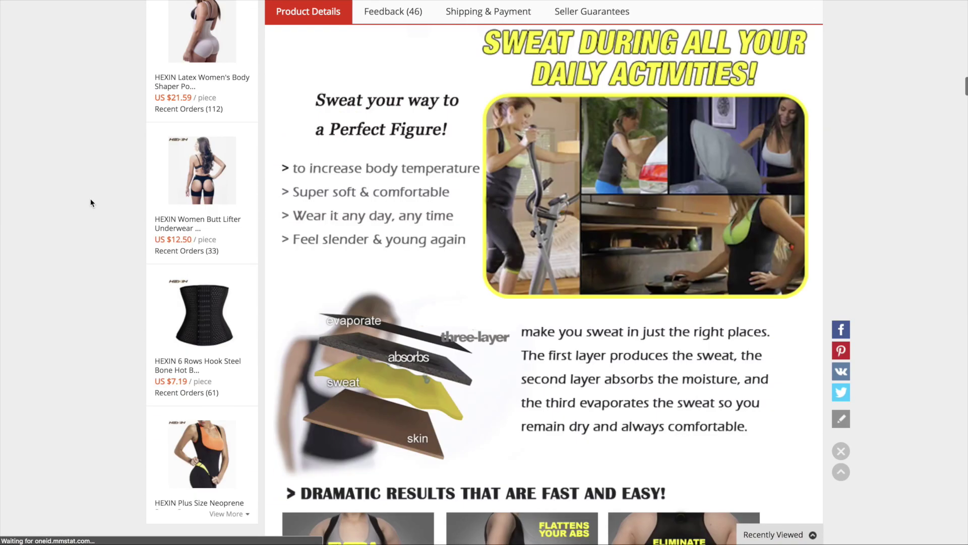
pyautogui.scroll(-4, 185, 215)
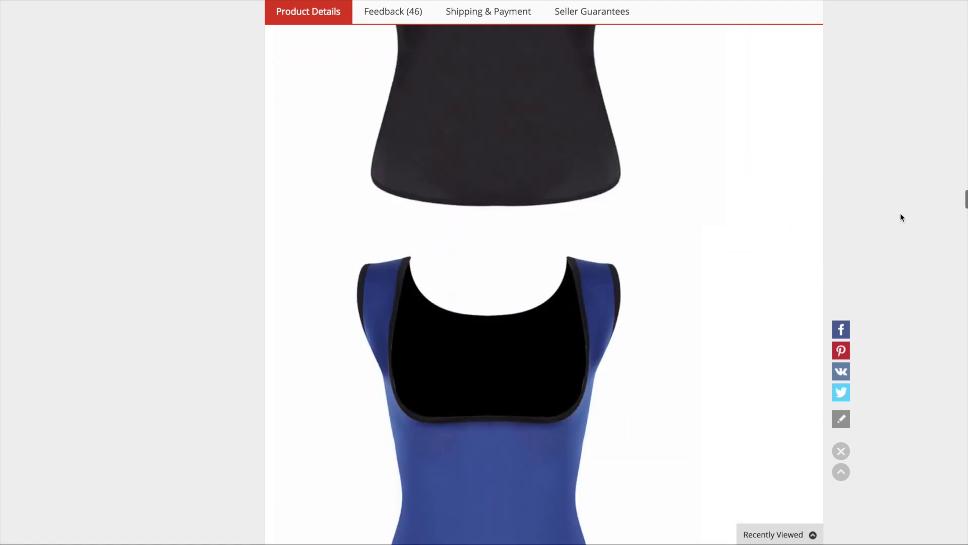
pyautogui.moveTo(964, 218); pyautogui.dragTo(966, 522)
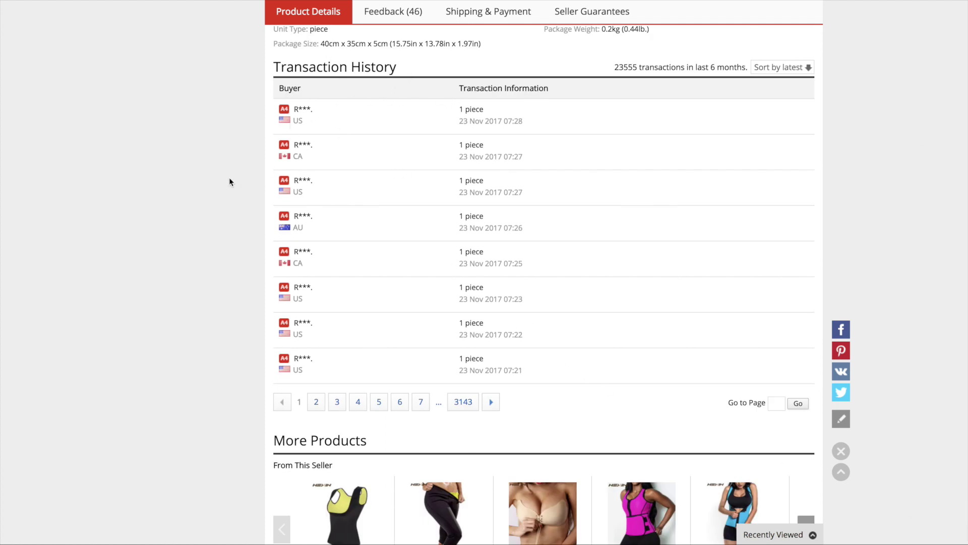
# - Examine the buyers' countries and purchase times on pages 3, 4 and 6 of the product's transaction history
pyautogui.click(337, 402)
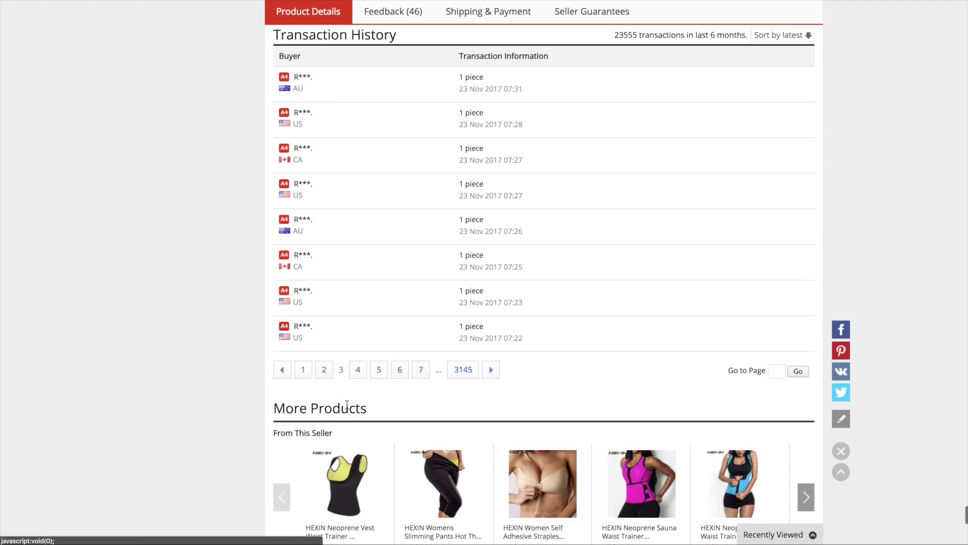
pyautogui.click(365, 378)
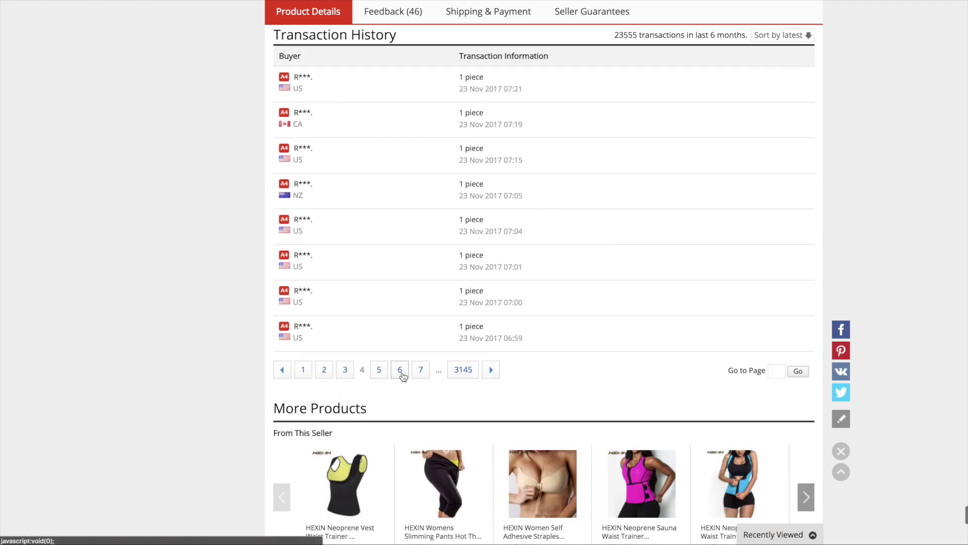
pyautogui.click(401, 374)
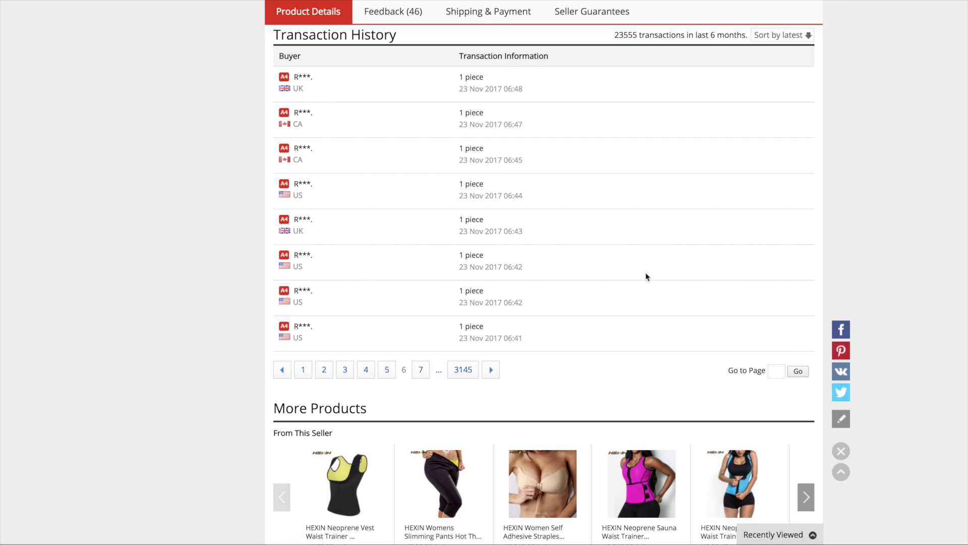
pyautogui.scroll(1, 646, 276)
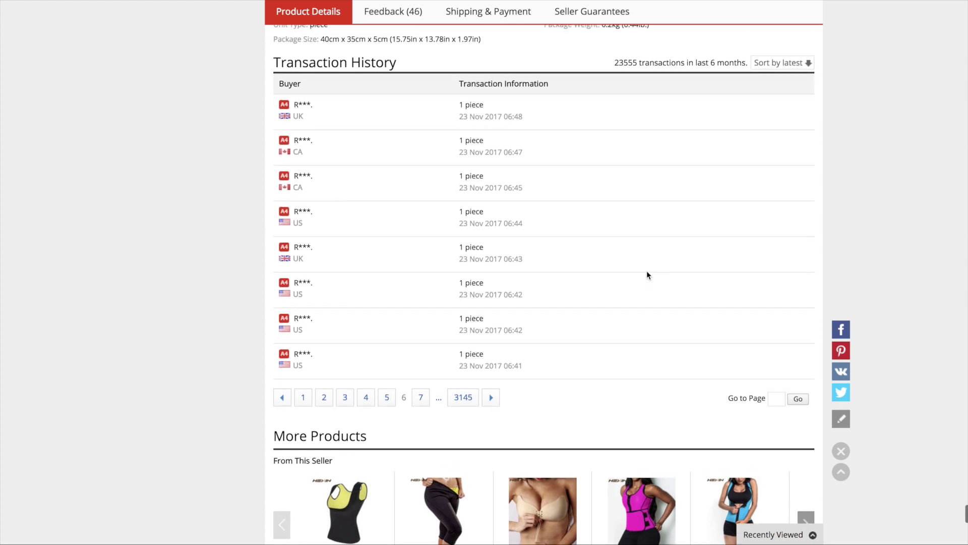
pyautogui.scroll(1, 647, 276)
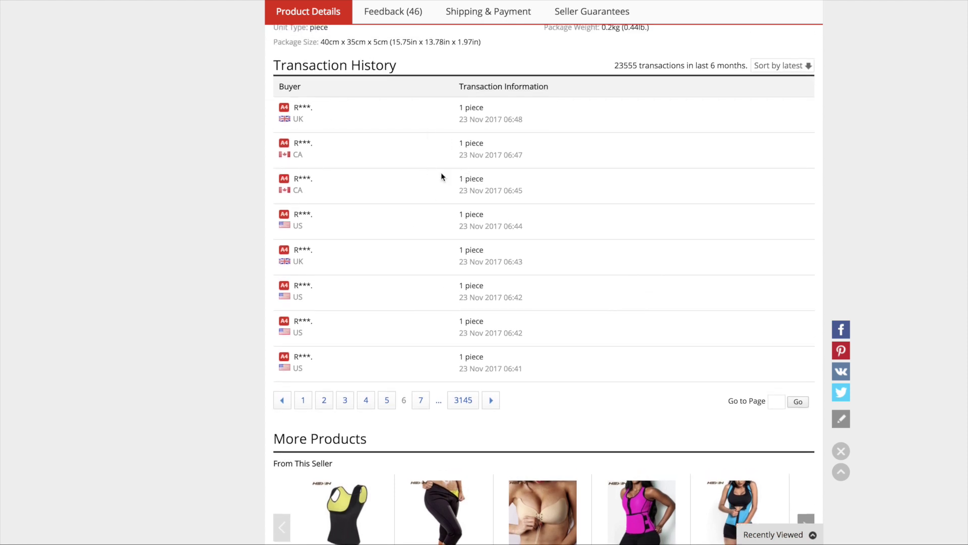
# - Examine the HEXIN body shaper's size chart, color photos and purchase options, going from the transaction history back up to the product overview
pyautogui.scroll(1, 542, 171)
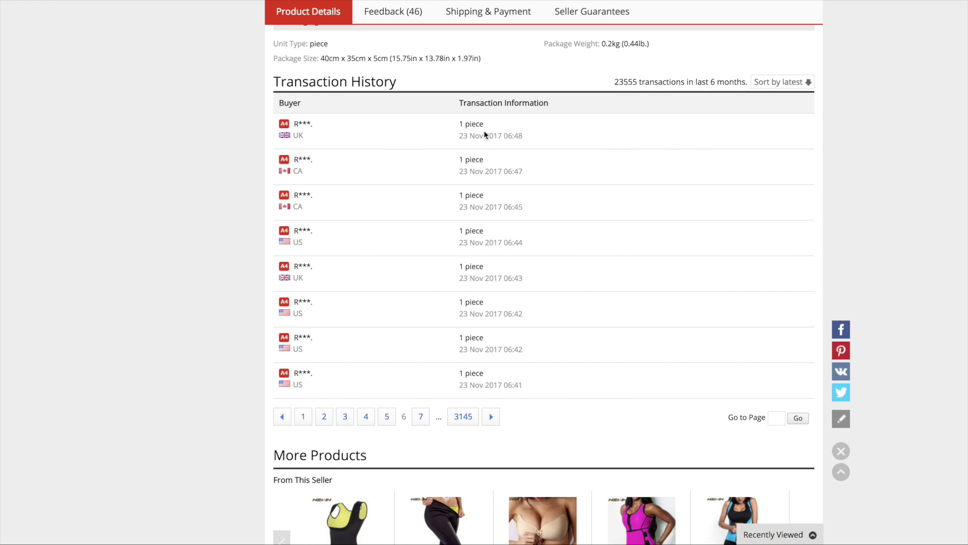
pyautogui.scroll(10, 229, 208)
pyautogui.scroll(15, 229, 207)
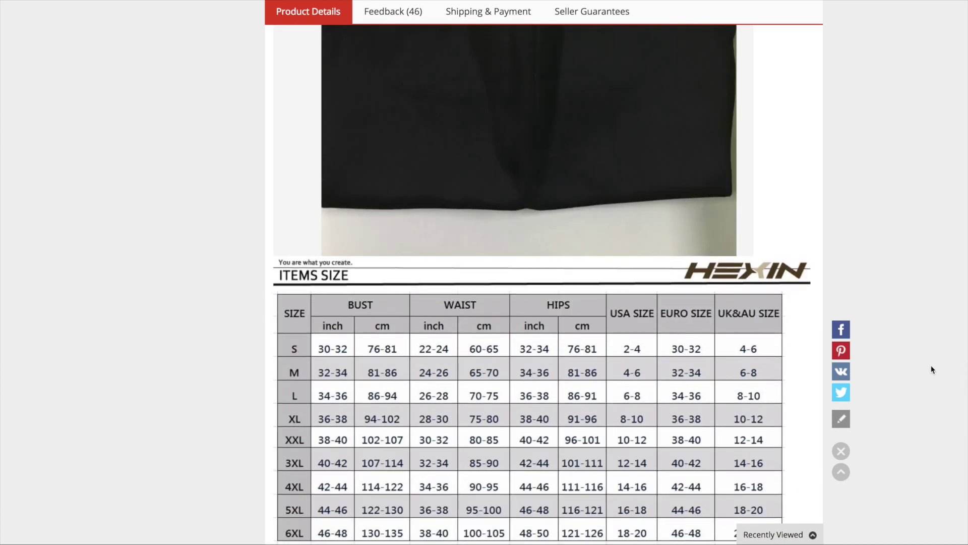
pyautogui.scroll(10, 786, 334)
pyautogui.scroll(4, 785, 334)
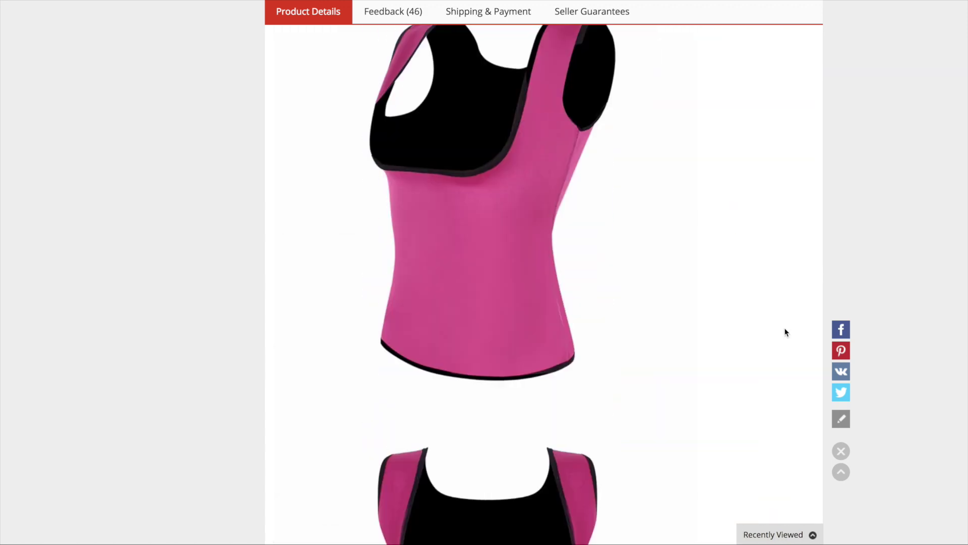
pyautogui.scroll(10, 784, 327)
pyautogui.scroll(10, 783, 325)
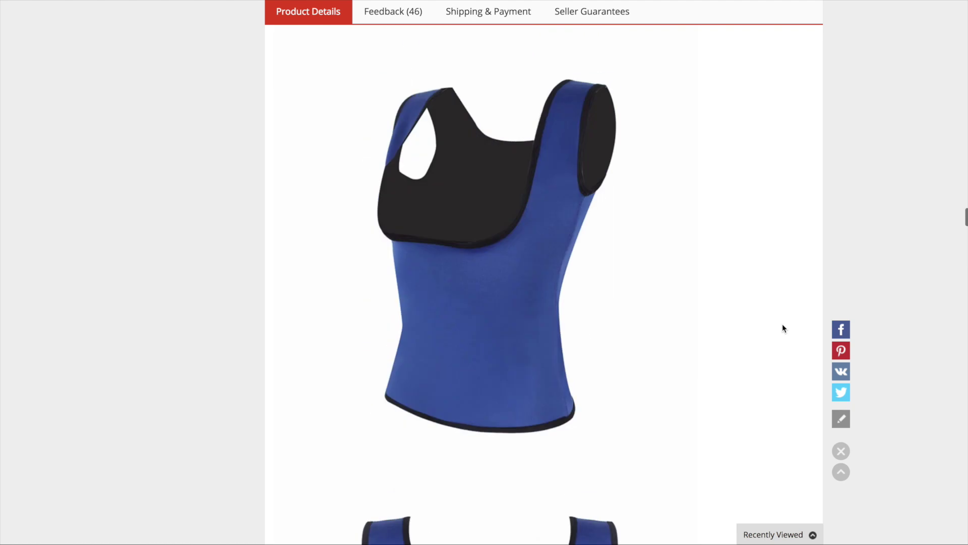
pyautogui.scroll(15, 783, 327)
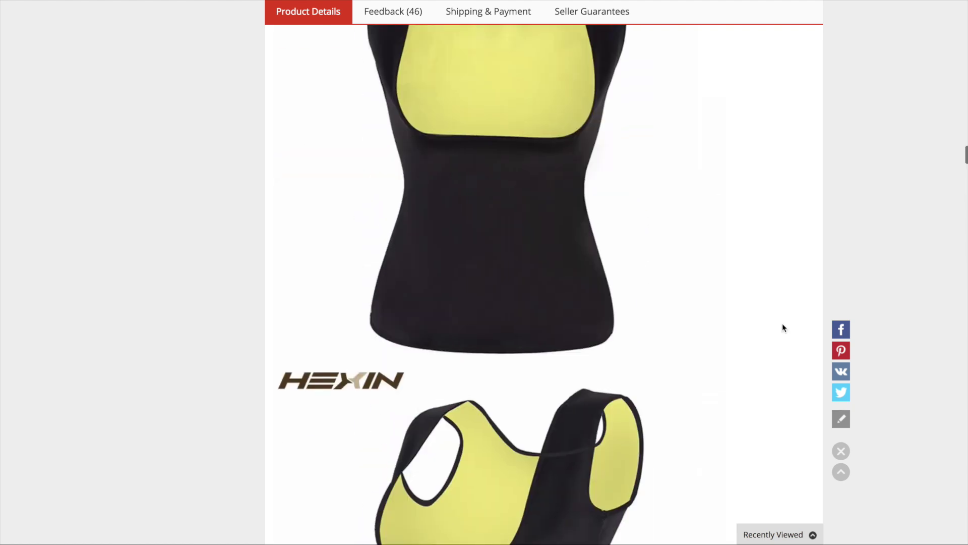
pyautogui.scroll(10, 782, 323)
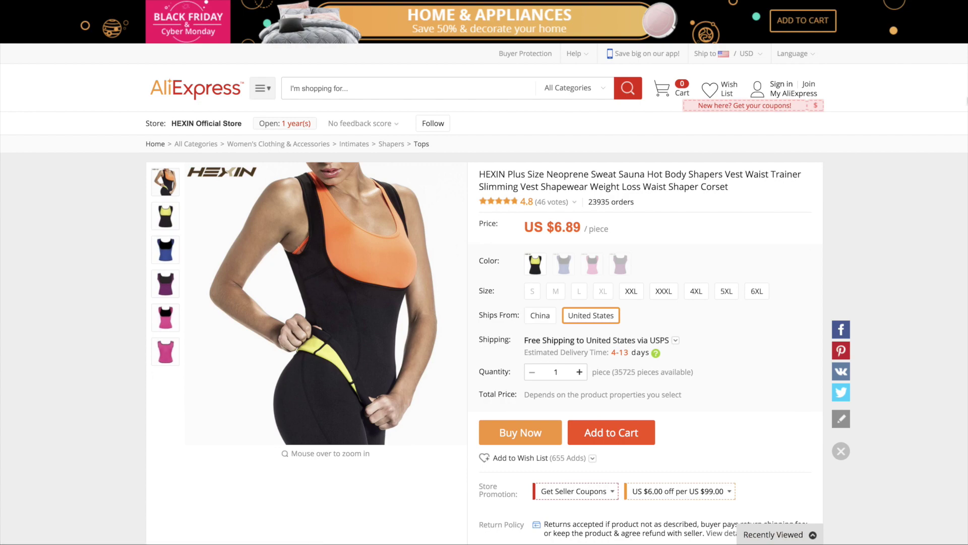
pyautogui.scroll(-5, 960, 104)
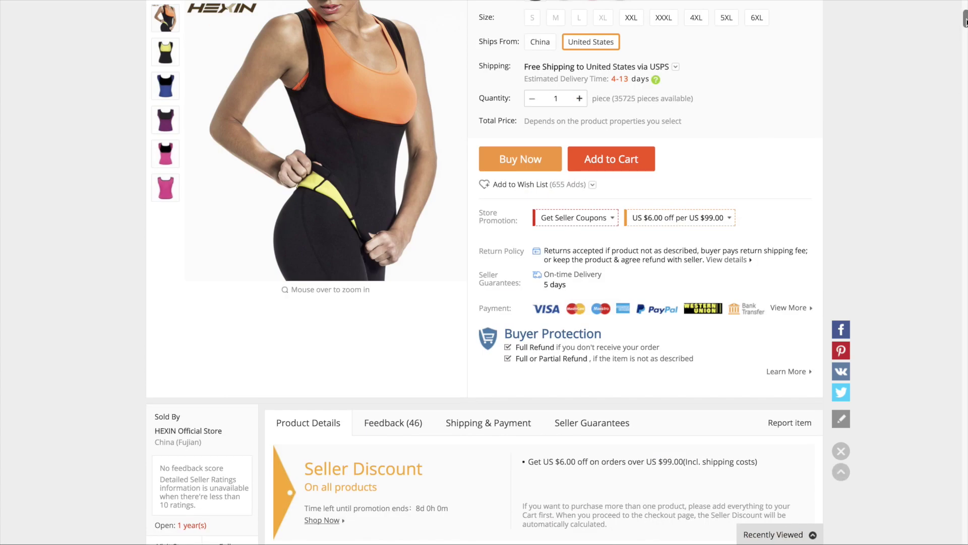
pyautogui.scroll(5, 965, 20)
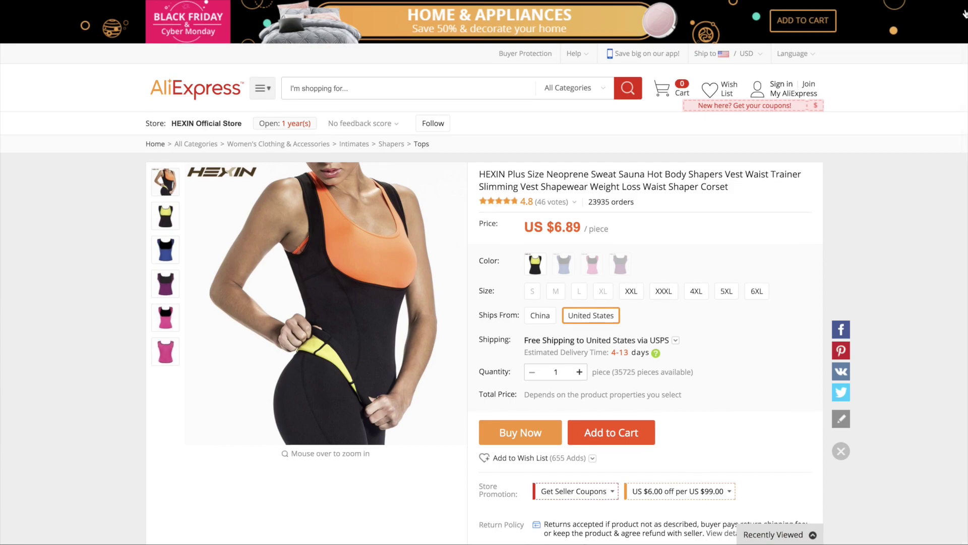
pyautogui.scroll(-2, 965, 13)
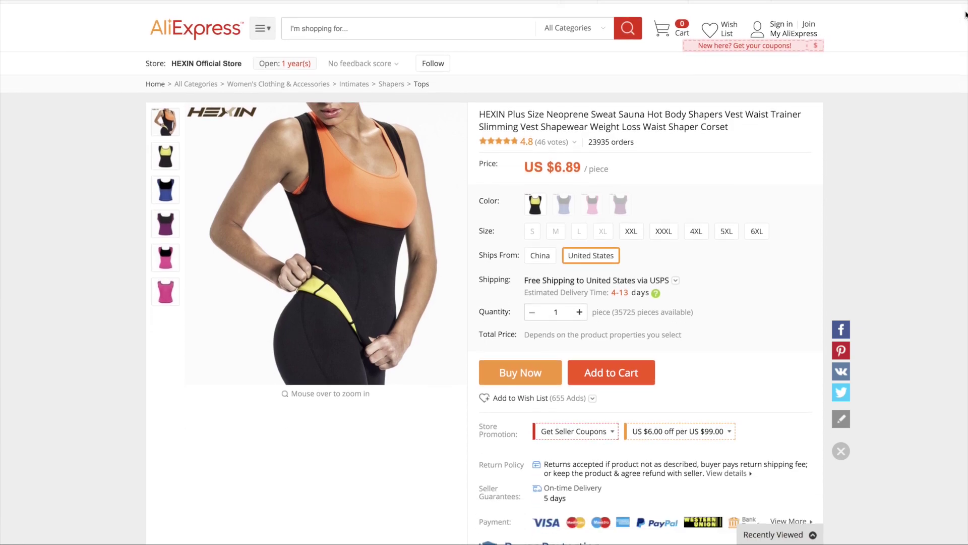
# - Open the HEXIN self adhesive strapless bra from this seller's other products, view its second photo and highlight part of its price
pyautogui.moveTo(965, 14); pyautogui.dragTo(938, 539)
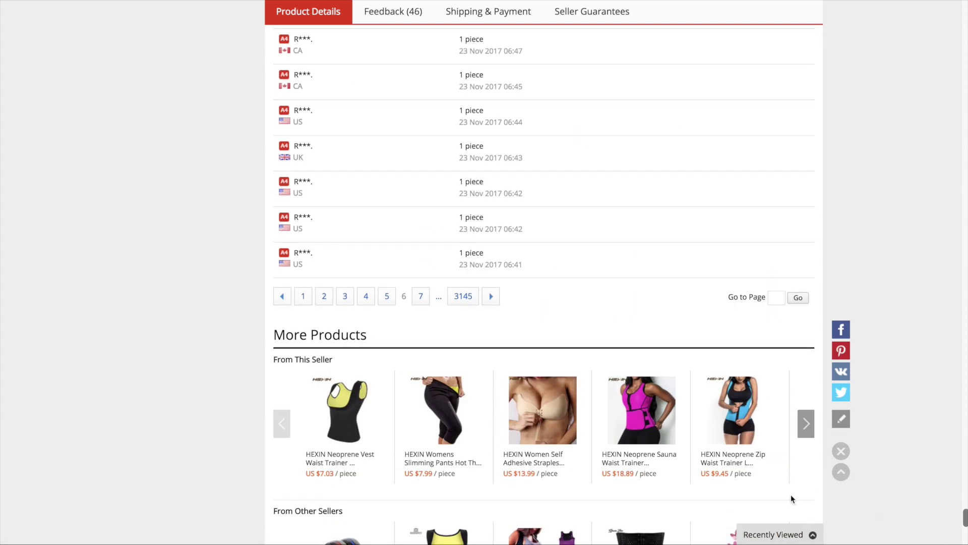
pyautogui.scroll(-4, 535, 418)
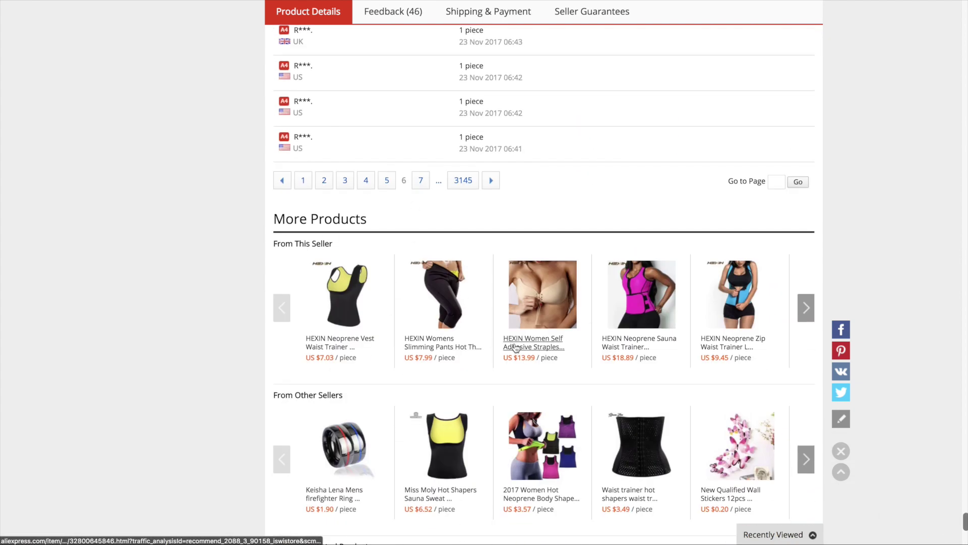
pyautogui.click(535, 296)
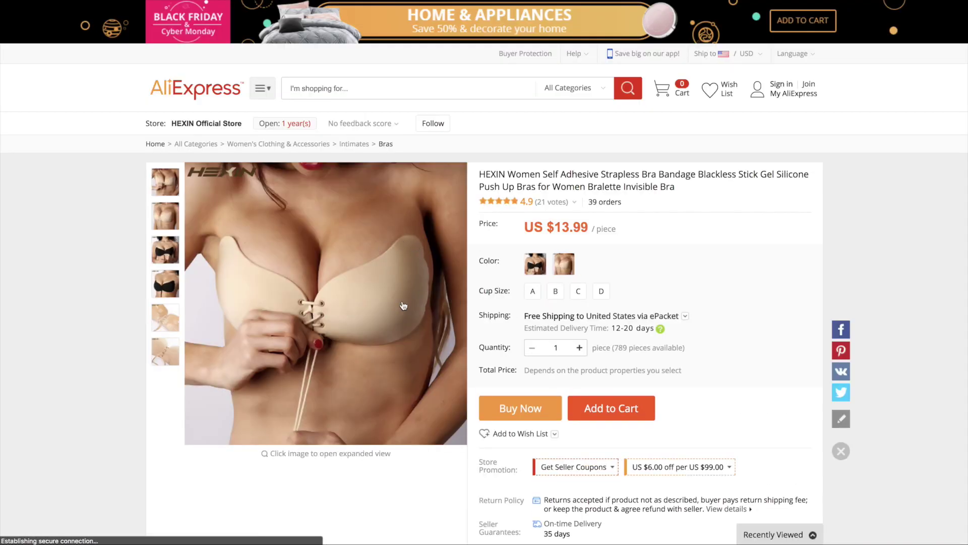
pyautogui.moveTo(165, 284)
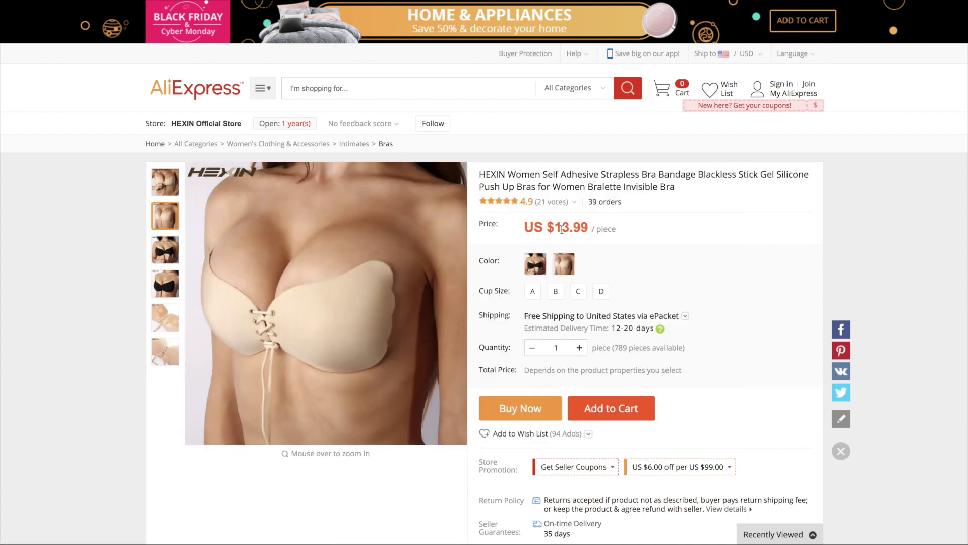
pyautogui.moveTo(562, 227); pyautogui.dragTo(572, 227)
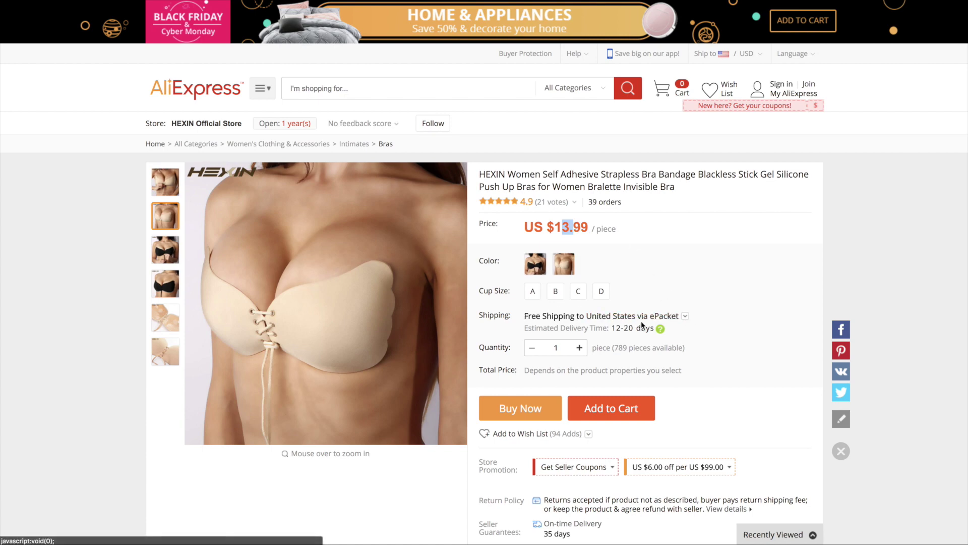
# - Review the bra's shipping methods, delivery times and costs to the United States, keeping the current method
pyautogui.click(684, 317)
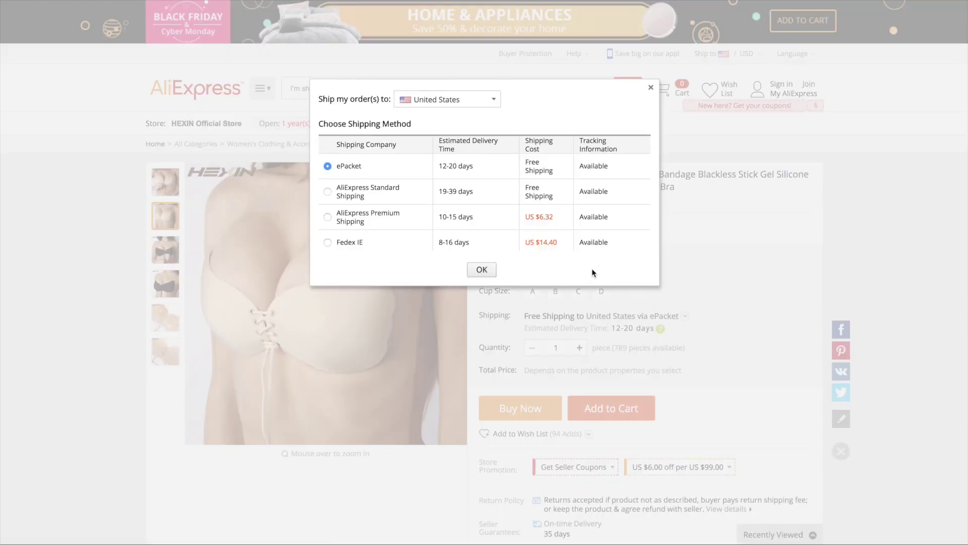
pyautogui.scroll(-5, 498, 174)
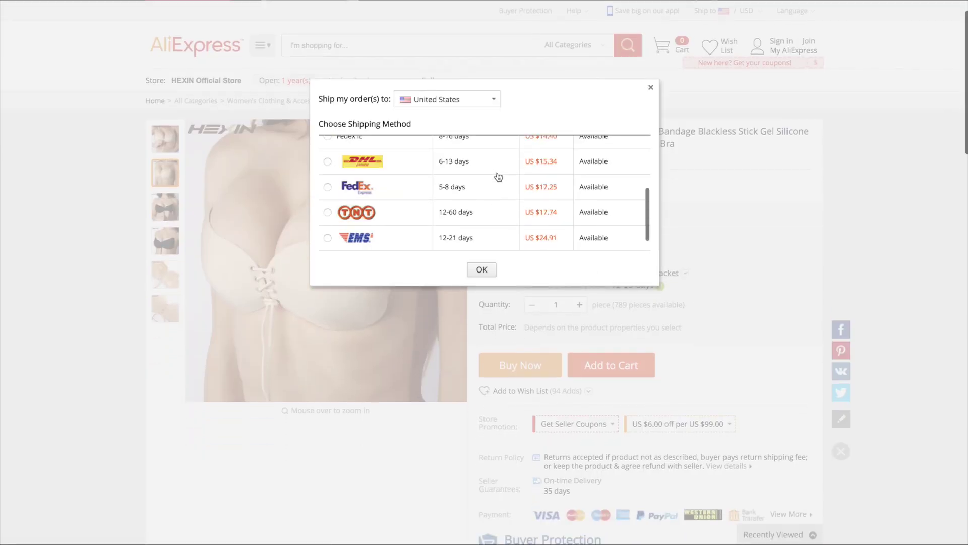
pyautogui.scroll(5, 498, 176)
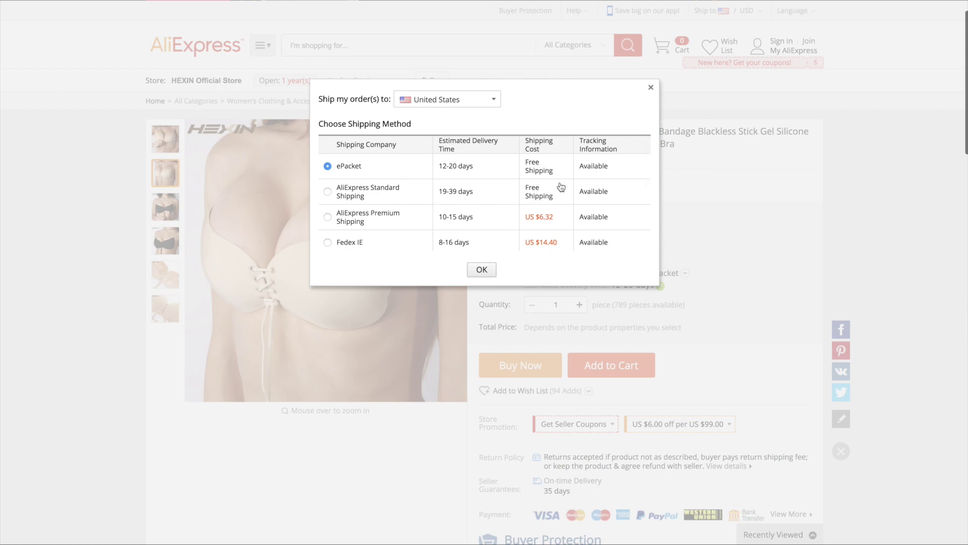
pyautogui.click(650, 86)
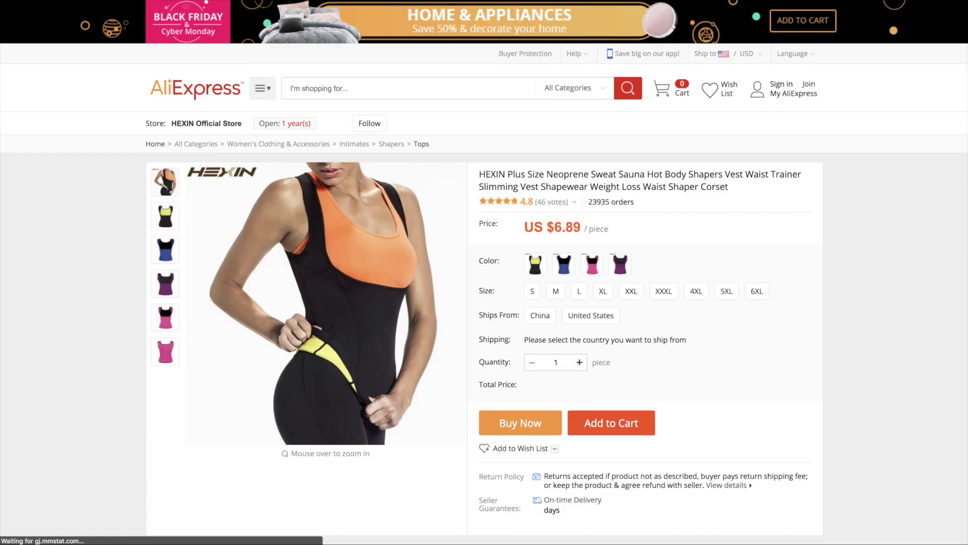
# - Open the ninth-ranked TANGUOANT striped girl's dress from the weekly bestselling list, look at its photos and highlight its lower discount price
pyautogui.scroll(-15, 145, 107)
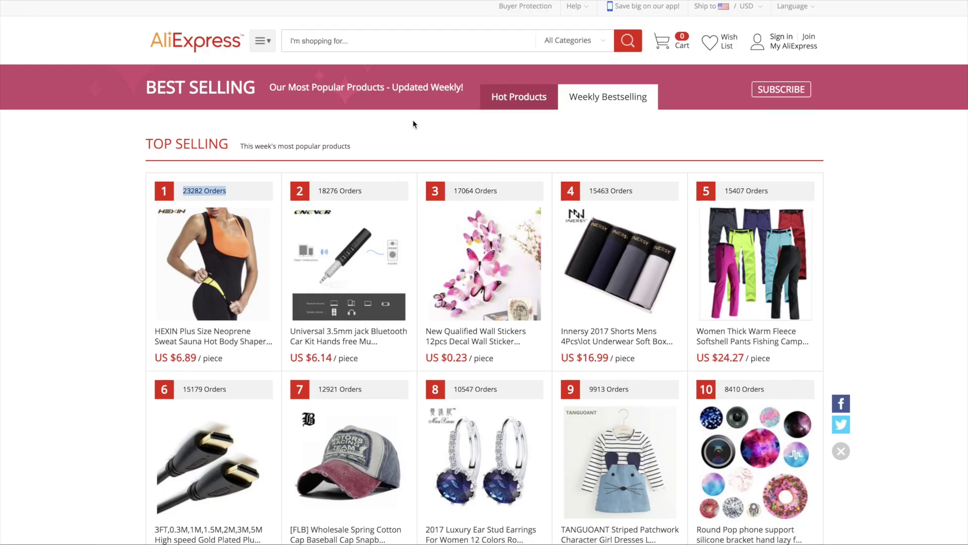
pyautogui.scroll(-2, 413, 121)
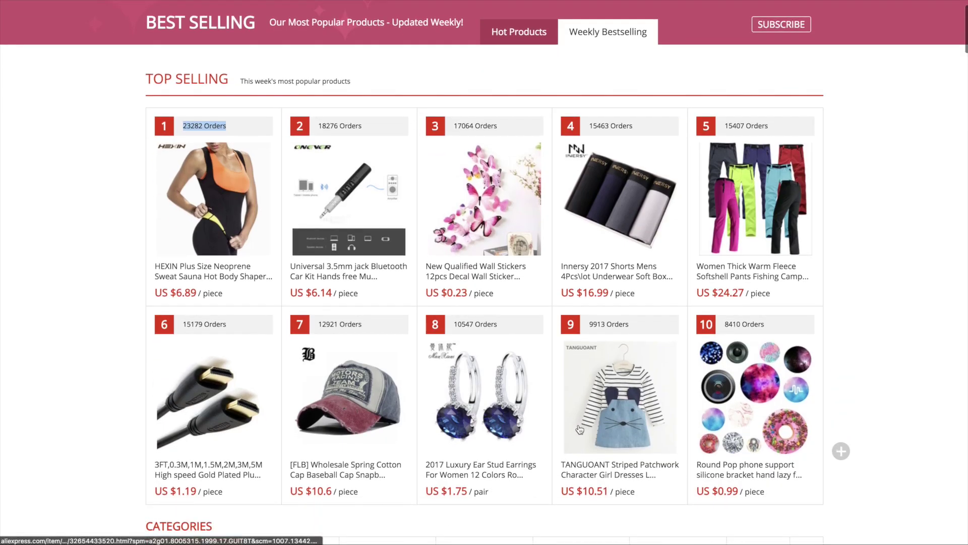
pyautogui.click(616, 472)
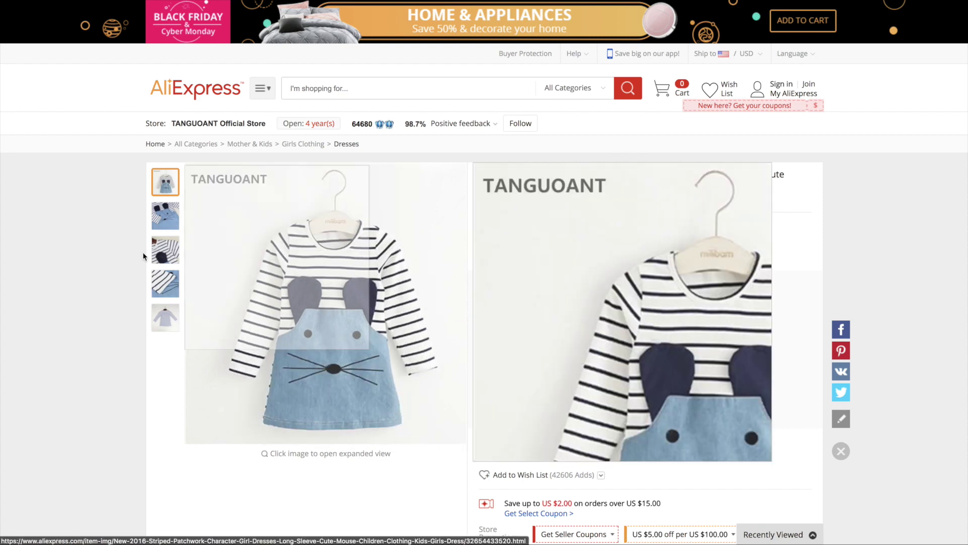
pyautogui.click(163, 250)
pyautogui.click(156, 190)
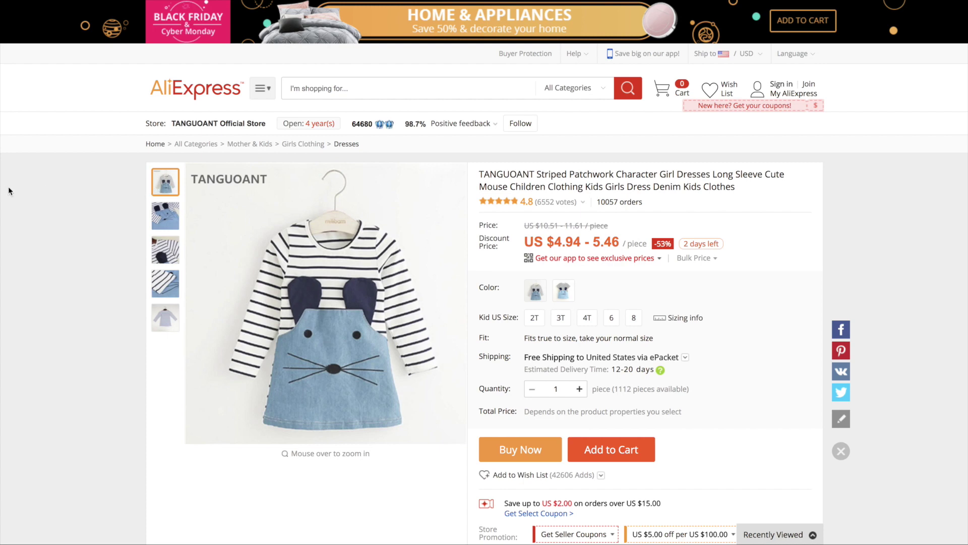
pyautogui.moveTo(553, 236); pyautogui.dragTo(572, 236)
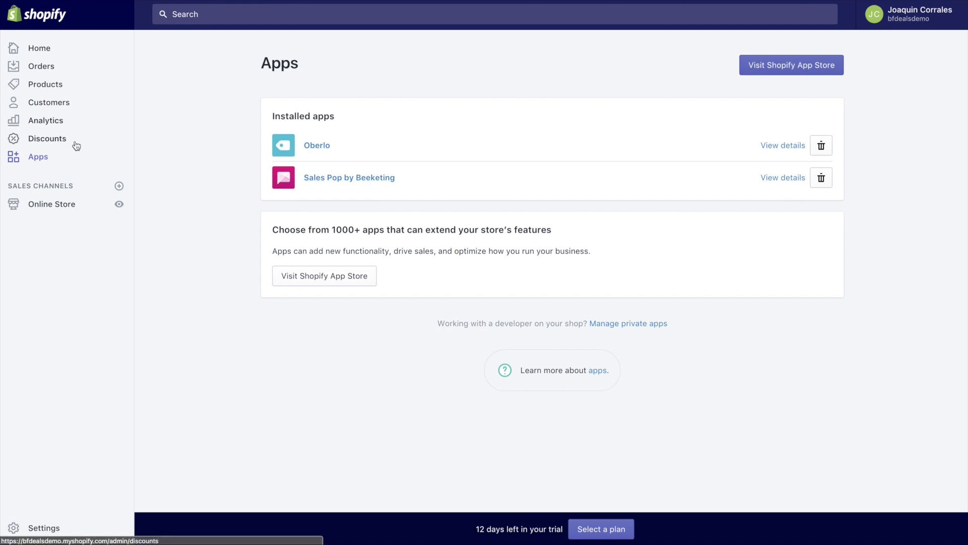
# - Switch to the Shopify admin, launch the Oberlo app and open its Search Products page to look over the trending products
pyautogui.click(320, 148)
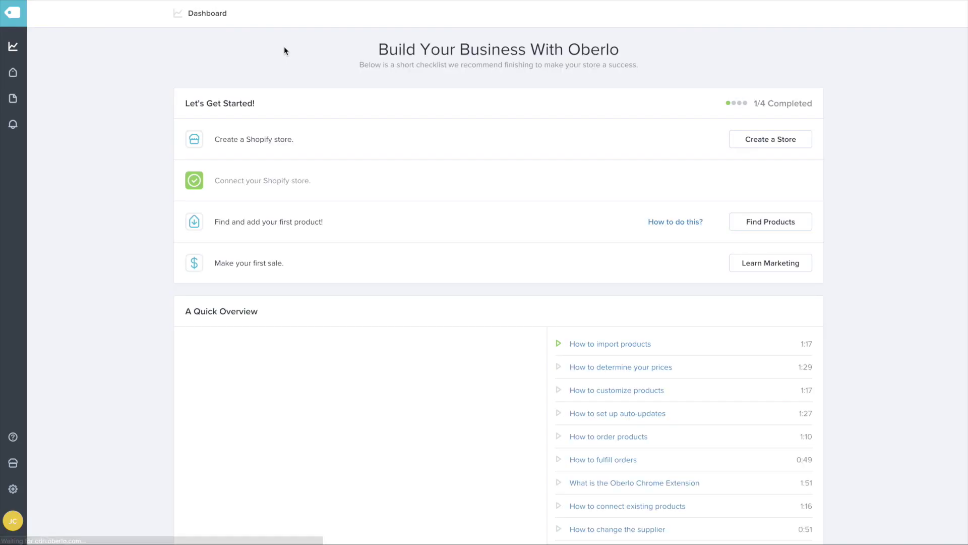
pyautogui.moveTo(14, 74)
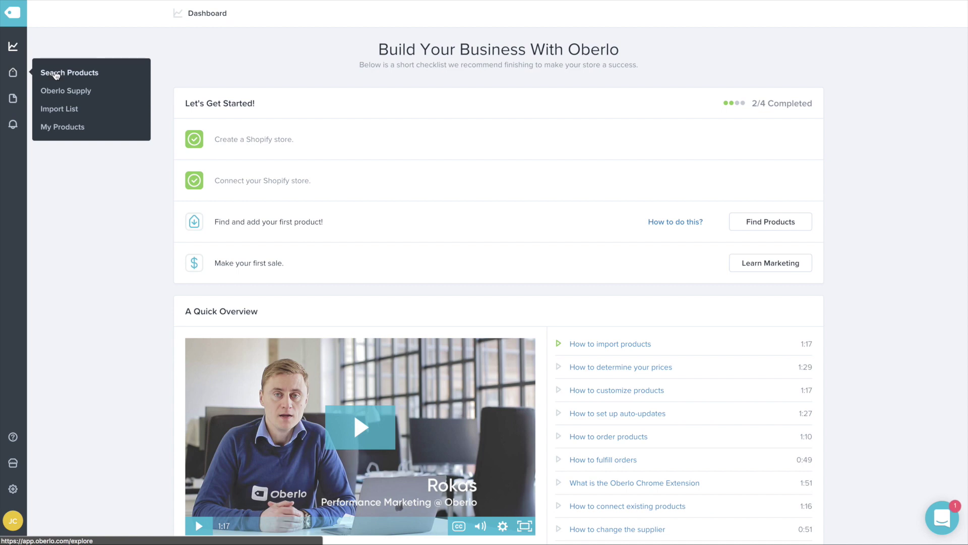
pyautogui.click(56, 75)
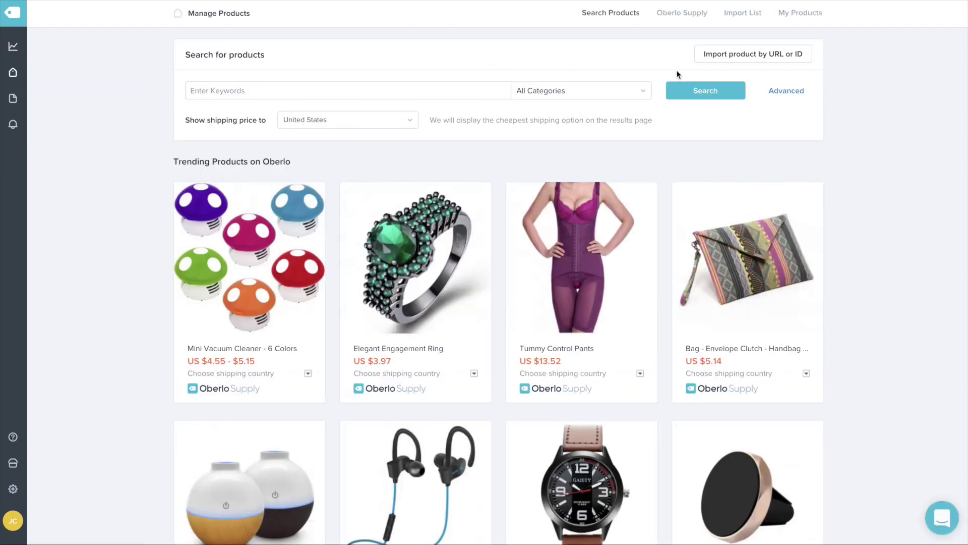
pyautogui.scroll(-10, 629, 129)
pyautogui.scroll(10, 628, 124)
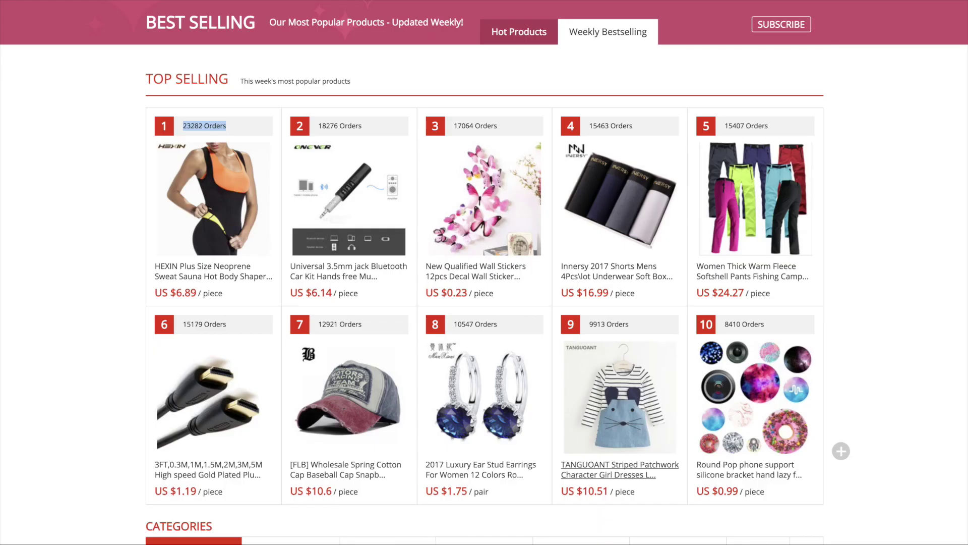
# - Switch back to AliExpress and copy the web address of the TANGUOANT striped girl's dress
pyautogui.click(620, 465)
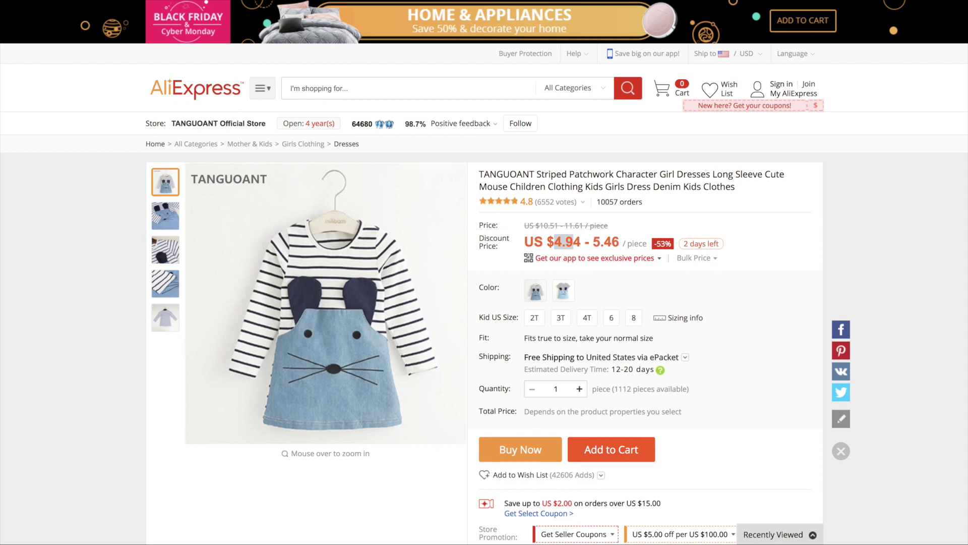
pyautogui.rightClick(321, 2)
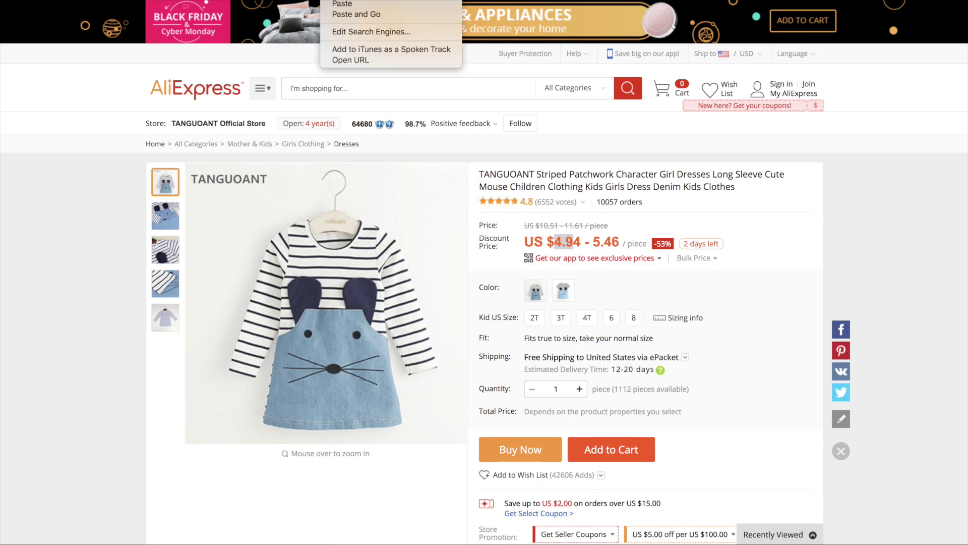
pyautogui.click(265, 214)
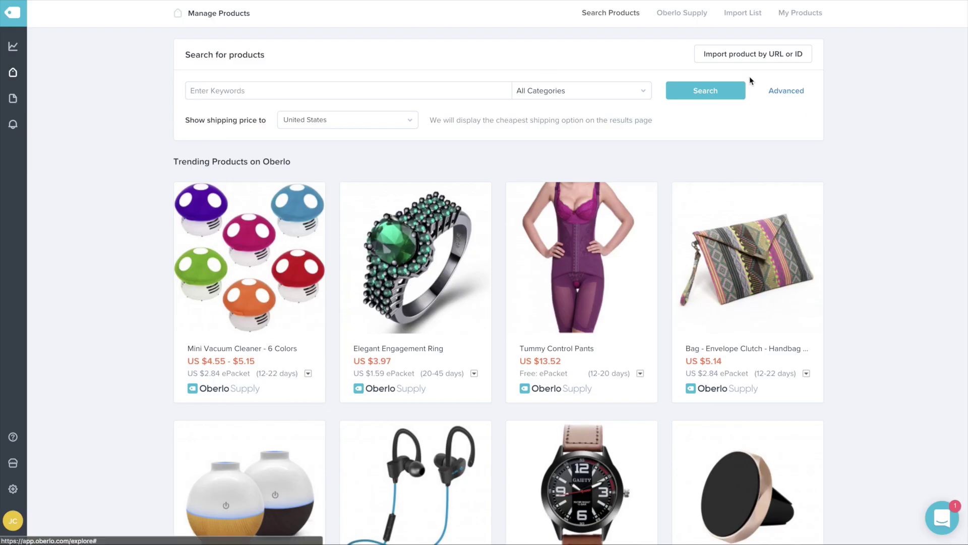
# - Import the dress into Oberlo by pasting its product URL, and close the import dialog
pyautogui.click(746, 60)
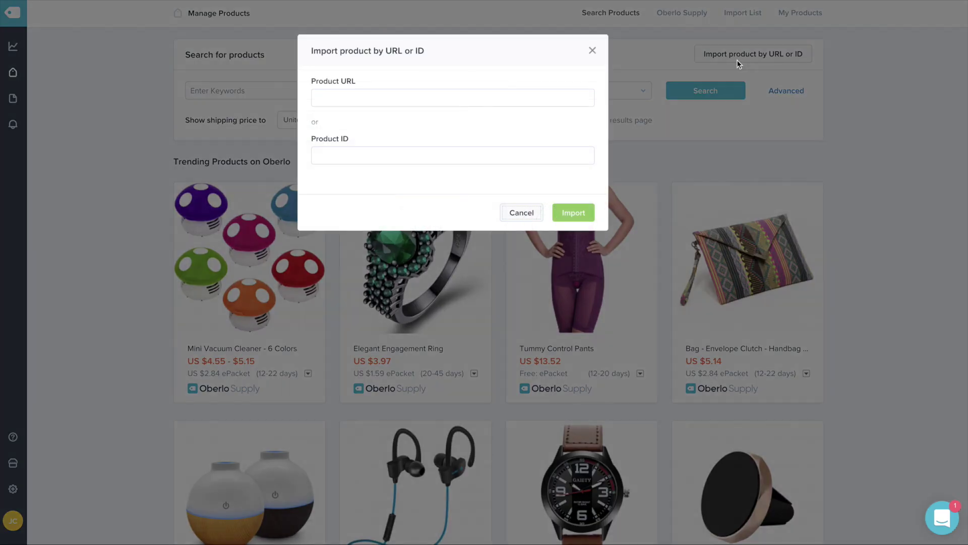
pyautogui.click(353, 98)
pyautogui.rightClick(347, 101)
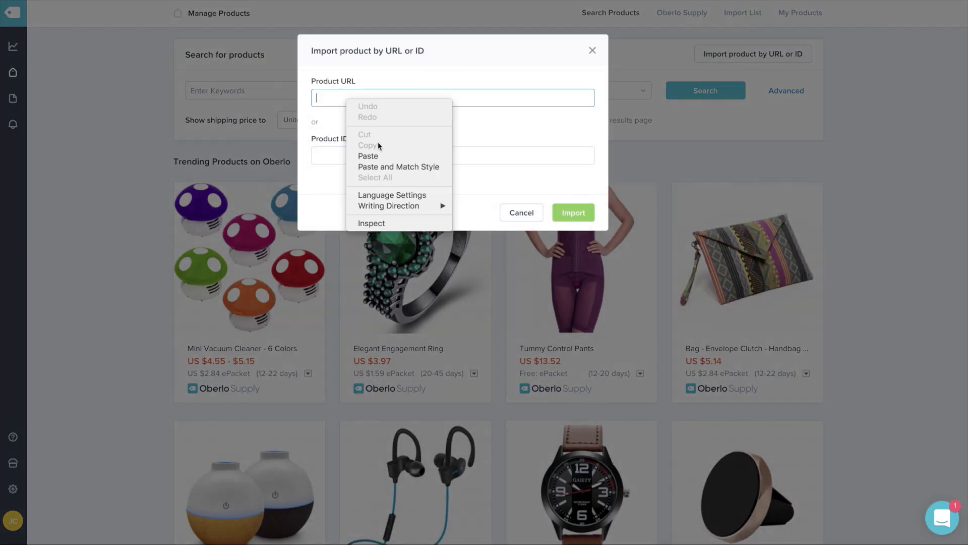
pyautogui.click(373, 156)
pyautogui.click(571, 209)
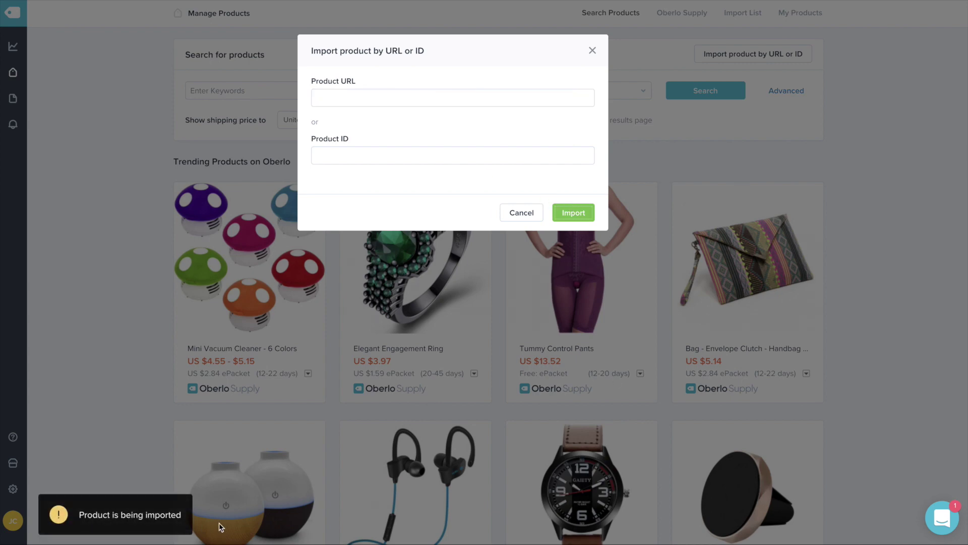
pyautogui.click(593, 50)
# - Switch back to AliExpress, search for "cat clothing" and sort the results by orders
pyautogui.moveTo(15, 88)
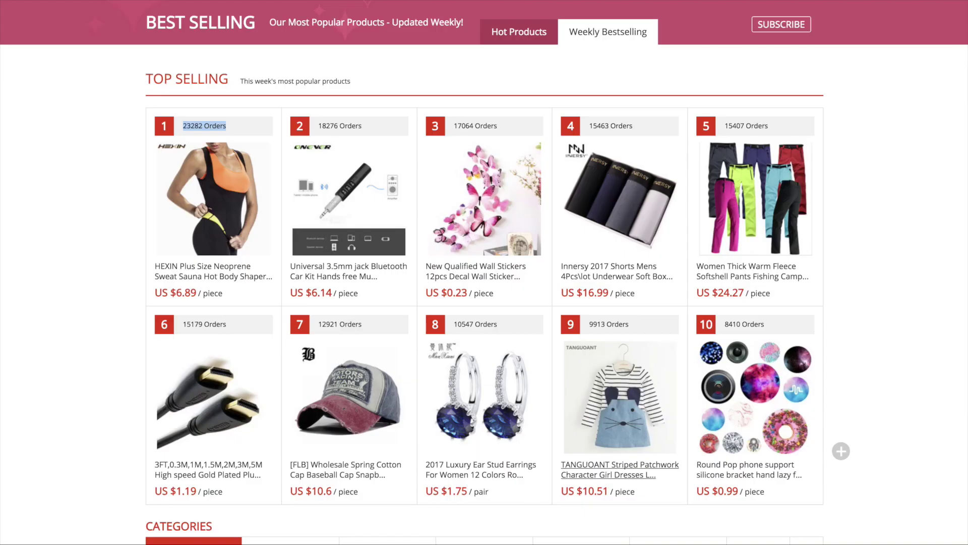
pyautogui.scroll(-2, 447, 218)
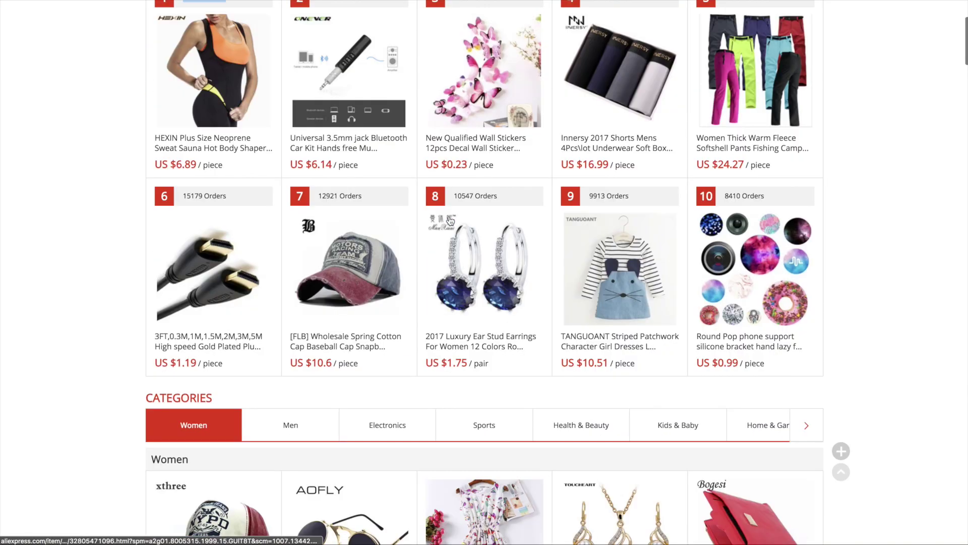
pyautogui.scroll(3, 447, 218)
pyautogui.scroll(-1, 630, 459)
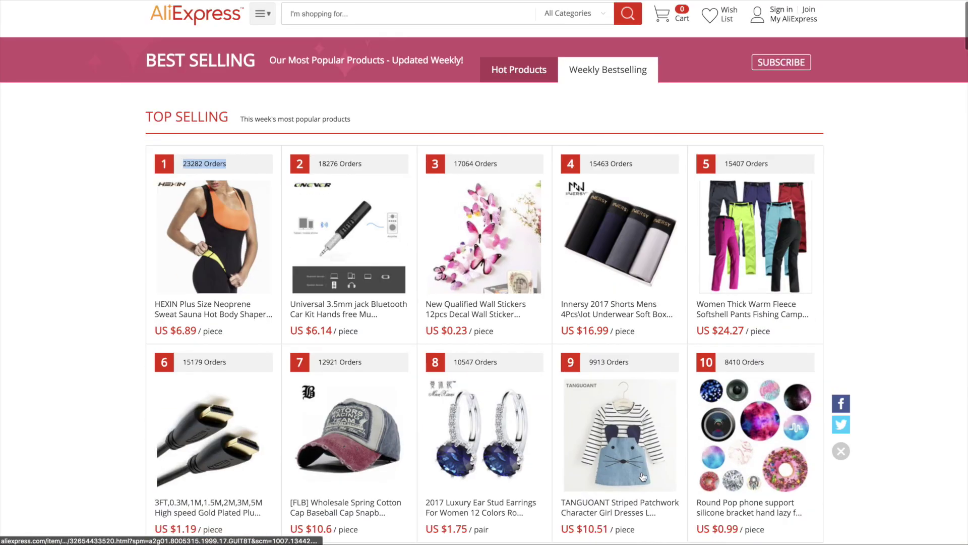
pyautogui.click(374, 8)
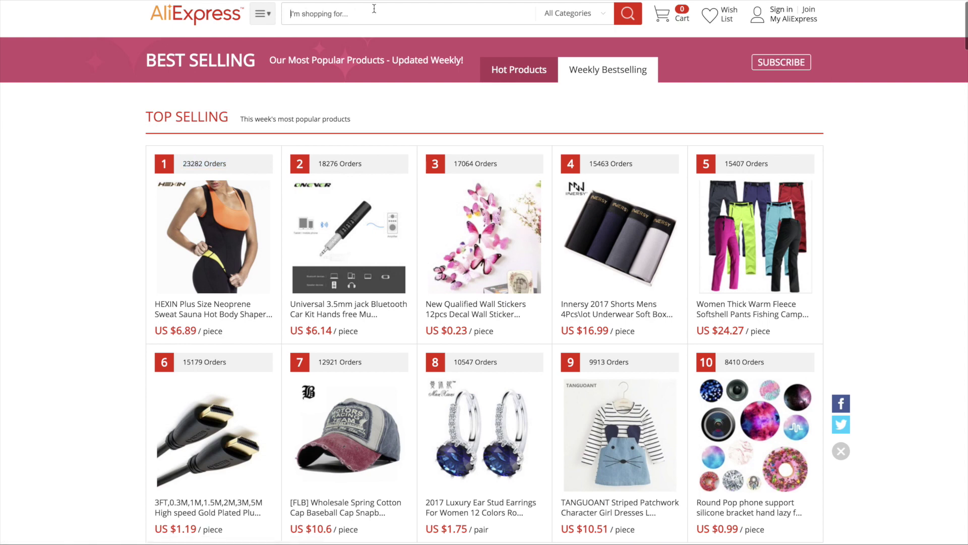
pyautogui.write('cat clothing')
pyautogui.press('Return')
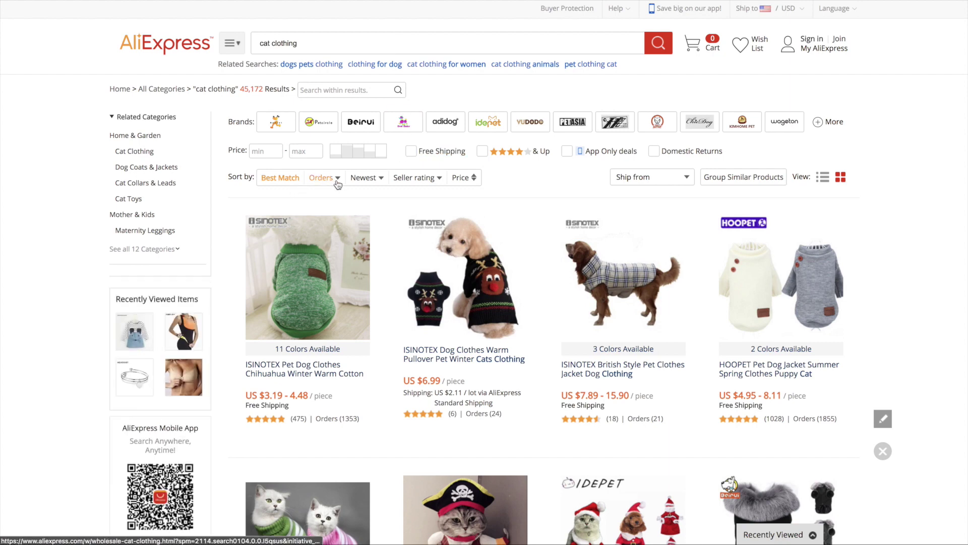
pyautogui.click(335, 179)
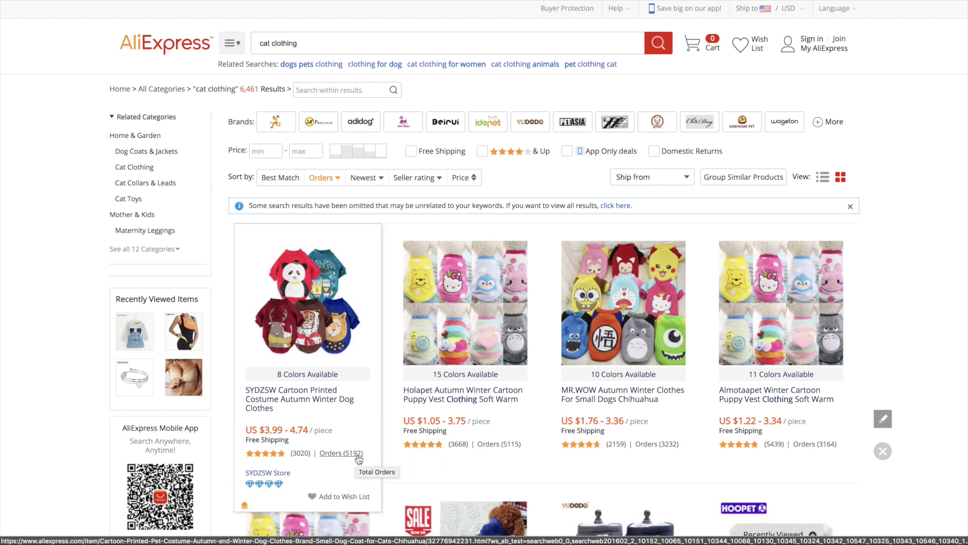
# - Look through the cat clothing results, comparing prices, shipping and order counts
pyautogui.scroll(-2, 421, 356)
pyautogui.moveTo(422, 358)
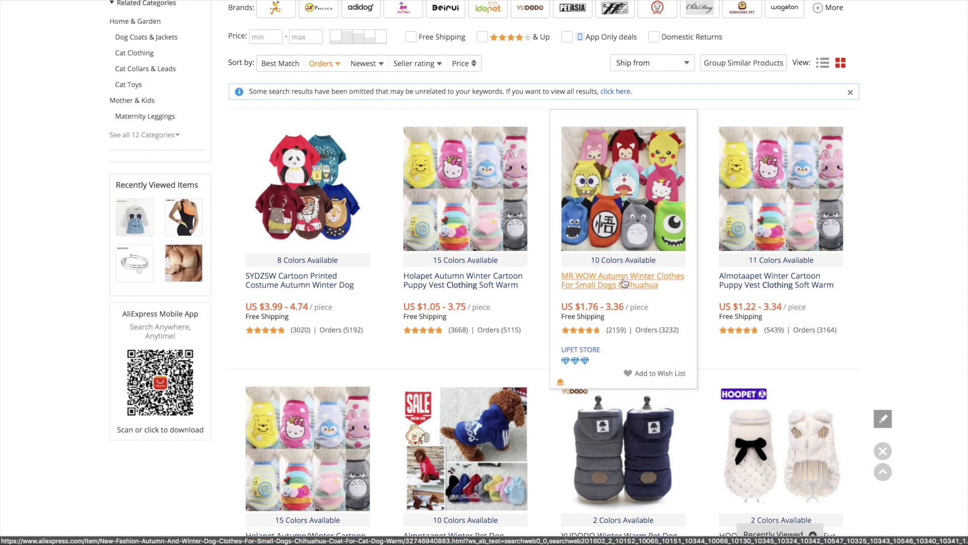
pyautogui.scroll(-5, 624, 273)
pyautogui.scroll(7, 628, 341)
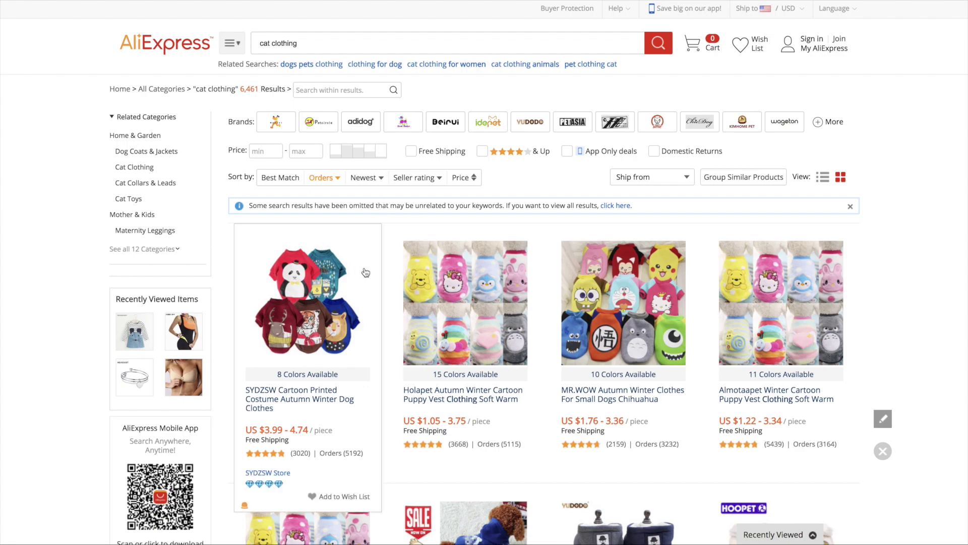
pyautogui.scroll(-10, 356, 273)
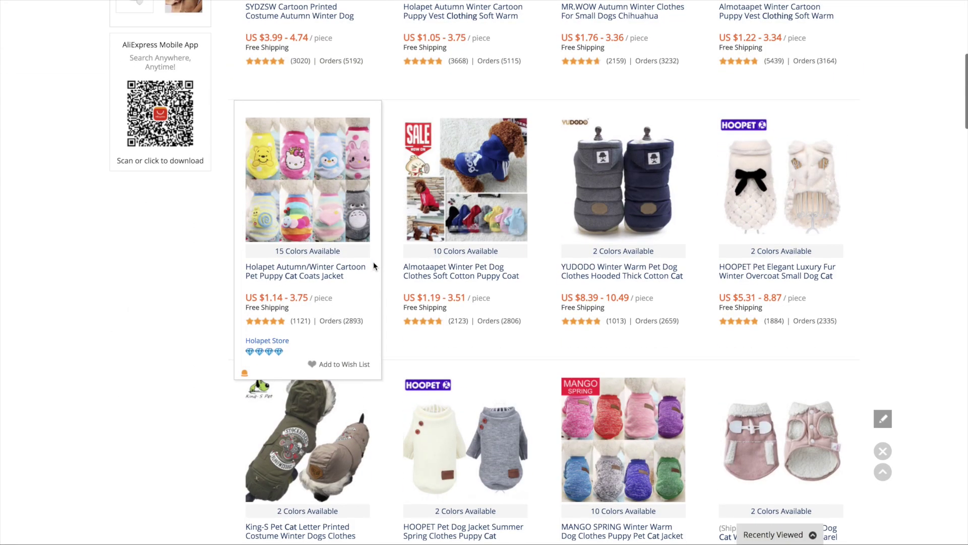
pyautogui.scroll(10, 374, 259)
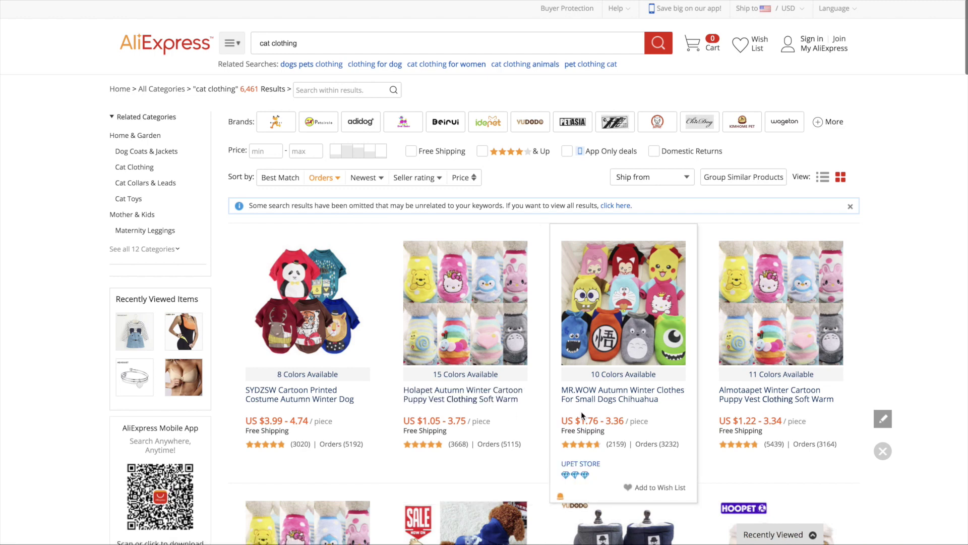
# - Highlight the price of the MR.WOW clothes for small dogs, view the product page and return to the results
pyautogui.scroll(-1, 644, 309)
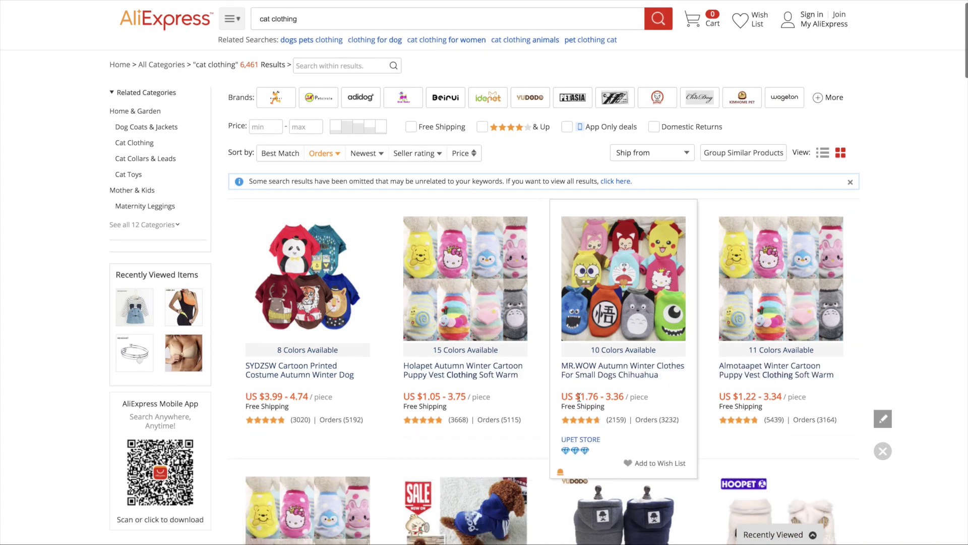
pyautogui.moveTo(572, 397)
pyautogui.mouseDown()
pyautogui.moveTo(633, 396)
pyautogui.moveTo(568, 396)
pyautogui.mouseUp()
pyautogui.click(622, 396)
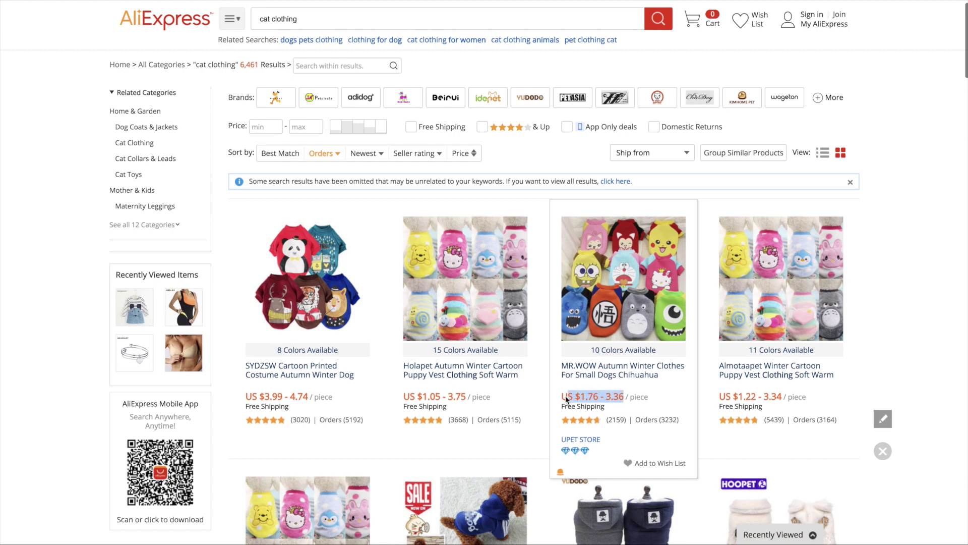
pyautogui.click(625, 380)
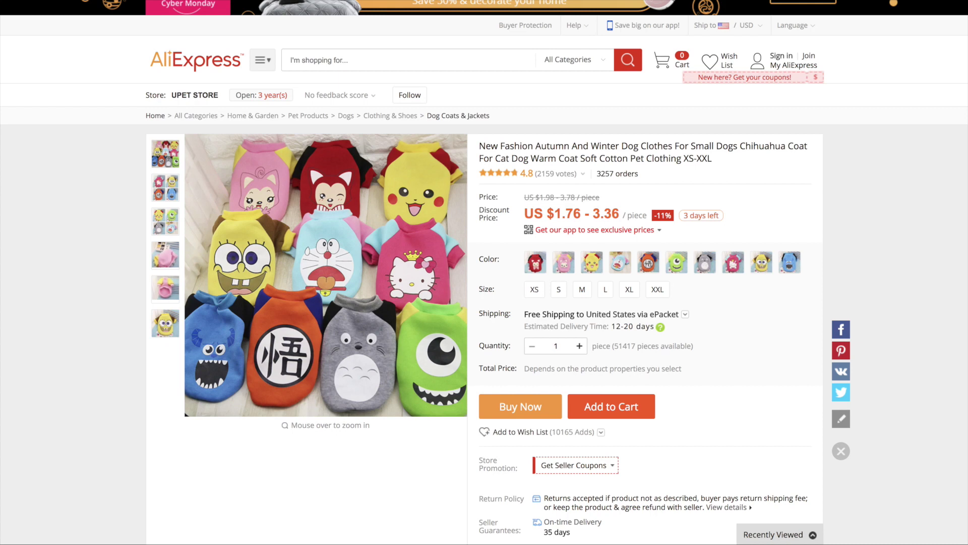
pyautogui.hotkey('ctrl', 'w')
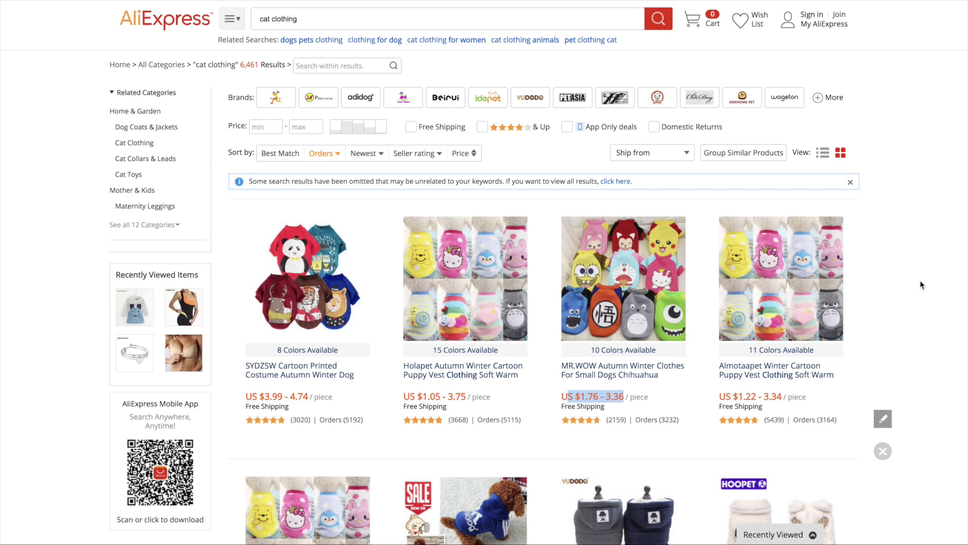
# - Browse the lower rows of the cat clothing results for other popular pet clothes
pyautogui.scroll(-3, 907, 252)
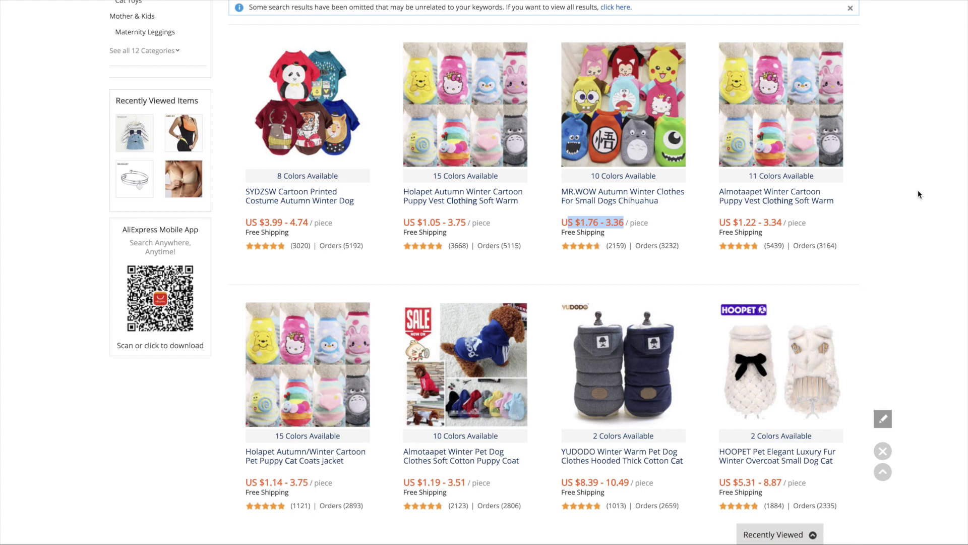
pyautogui.scroll(-2, 924, 193)
pyautogui.scroll(-5, 925, 181)
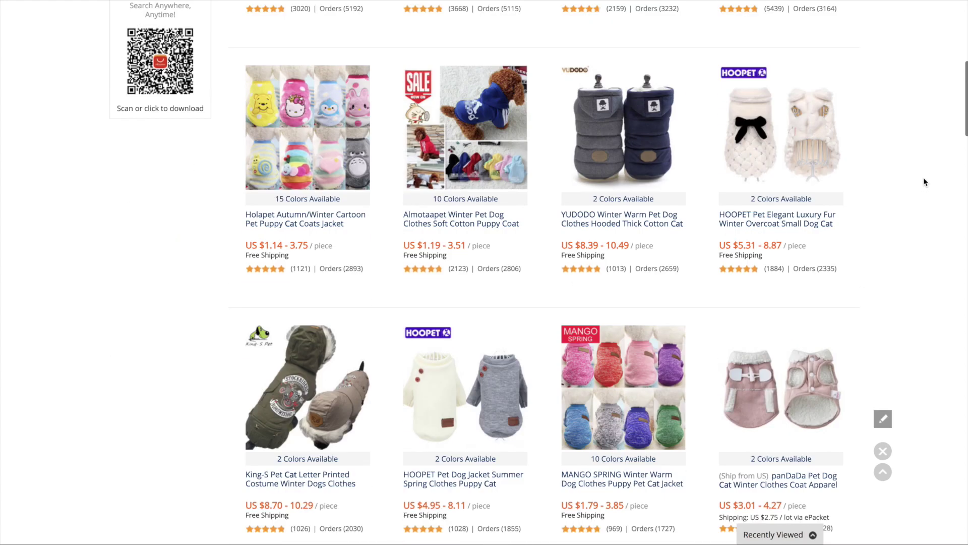
pyautogui.scroll(-2, 924, 179)
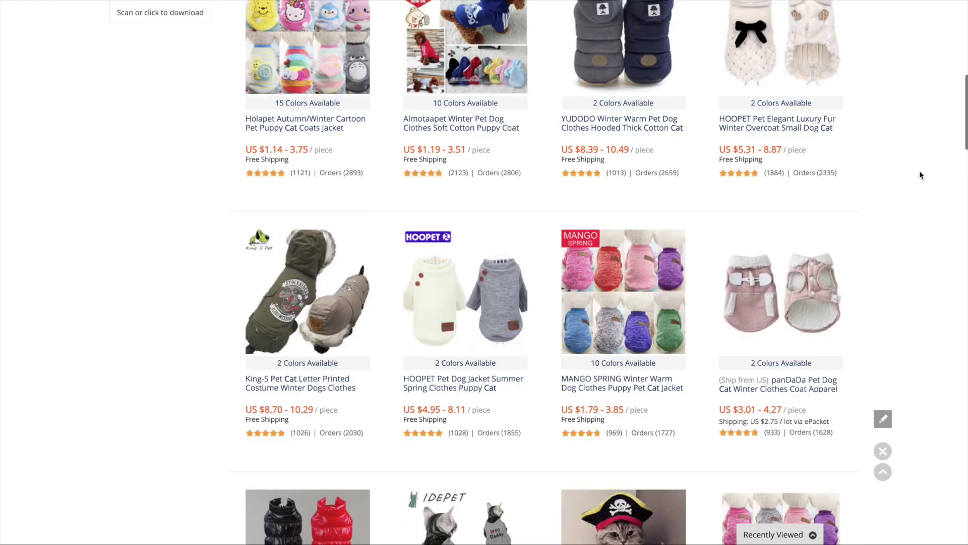
pyautogui.scroll(-6, 924, 179)
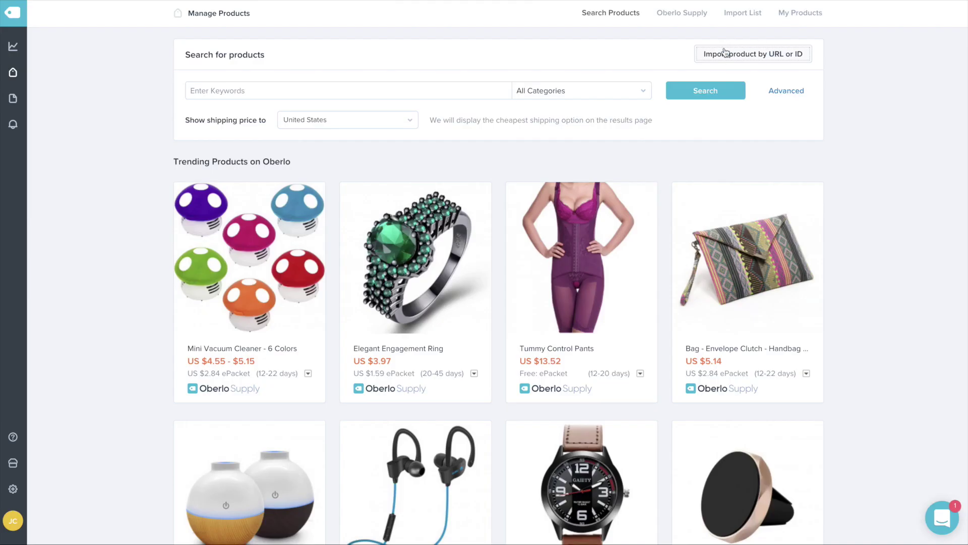
# - Switch to Oberlo, import the MR.WOW dog clothes by pasting their product URL, and close the import dialog
pyautogui.click(724, 54)
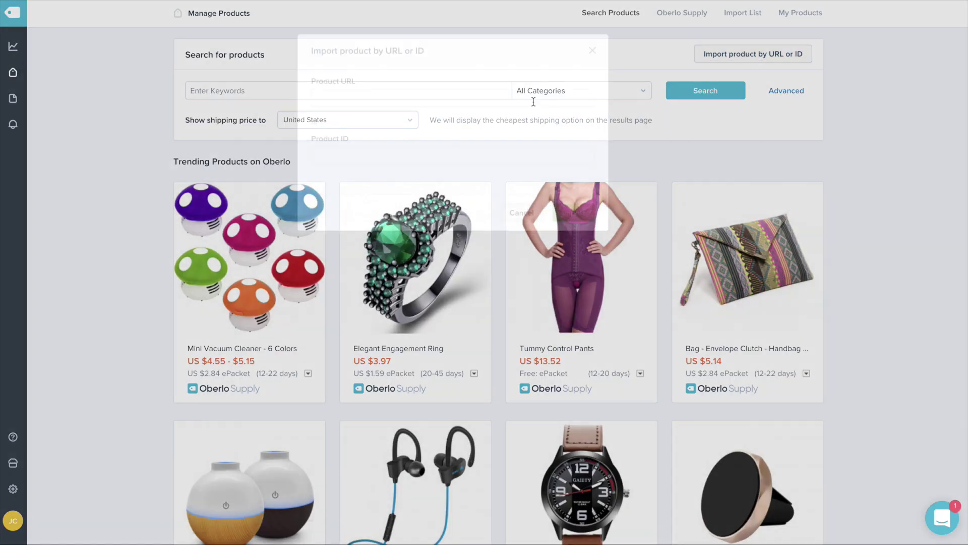
pyautogui.click(424, 98)
pyautogui.hotkey('ctrl', 'v')
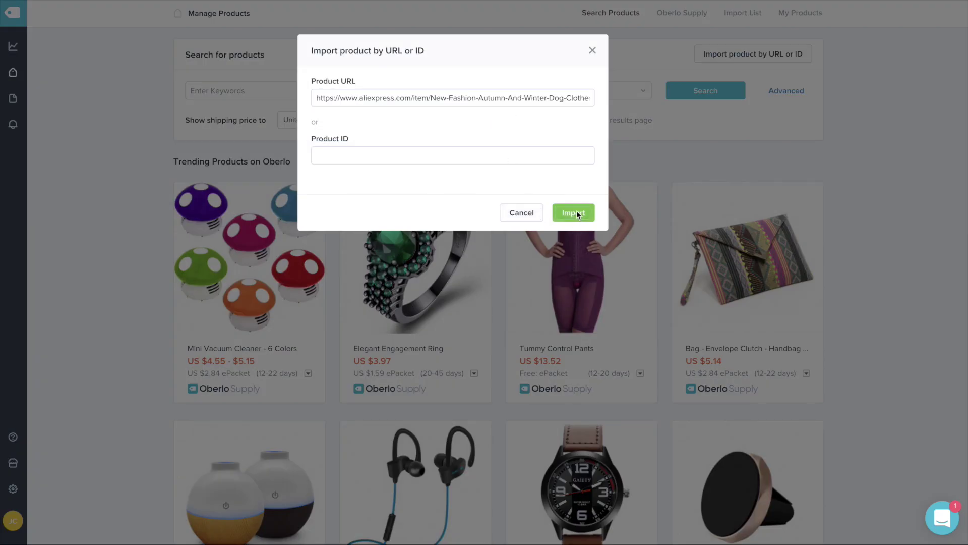
pyautogui.click(577, 214)
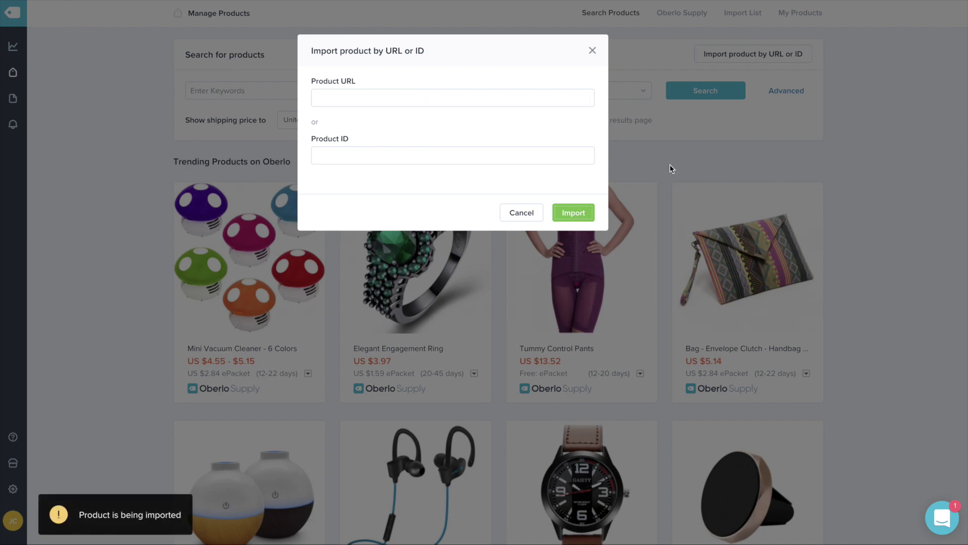
pyautogui.click(238, 145)
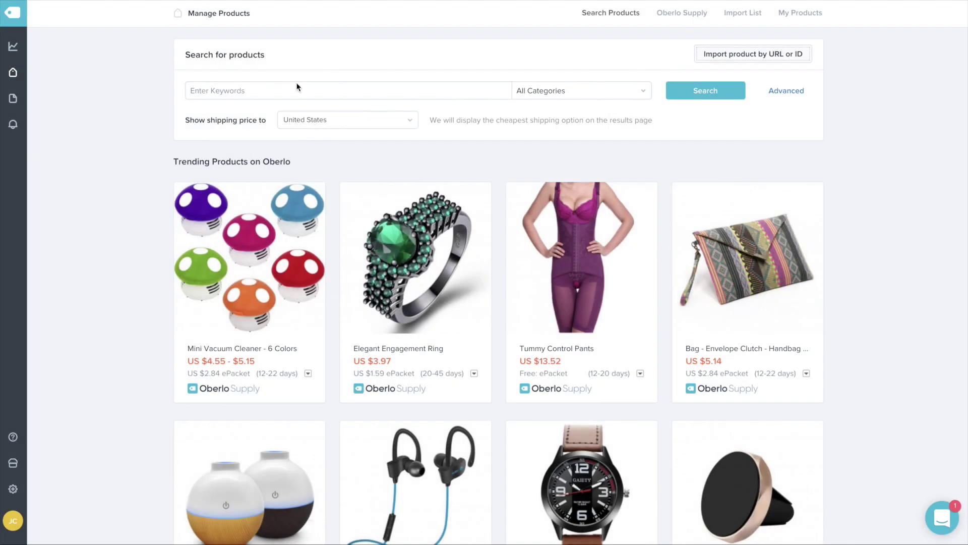
# - Open the Import List and look over the imported dog clothes and TANGUOANT dress
pyautogui.moveTo(8, 121)
pyautogui.moveTo(12, 72)
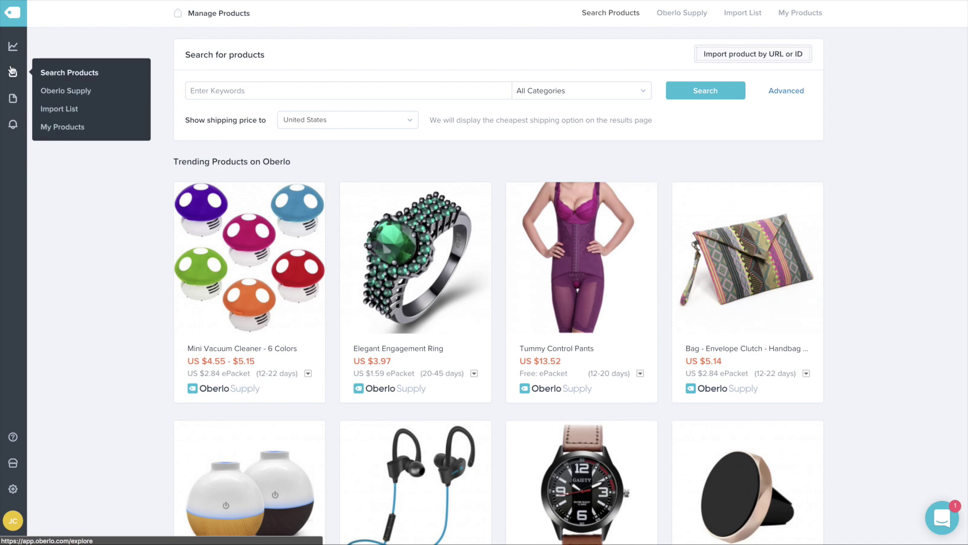
pyautogui.click(55, 110)
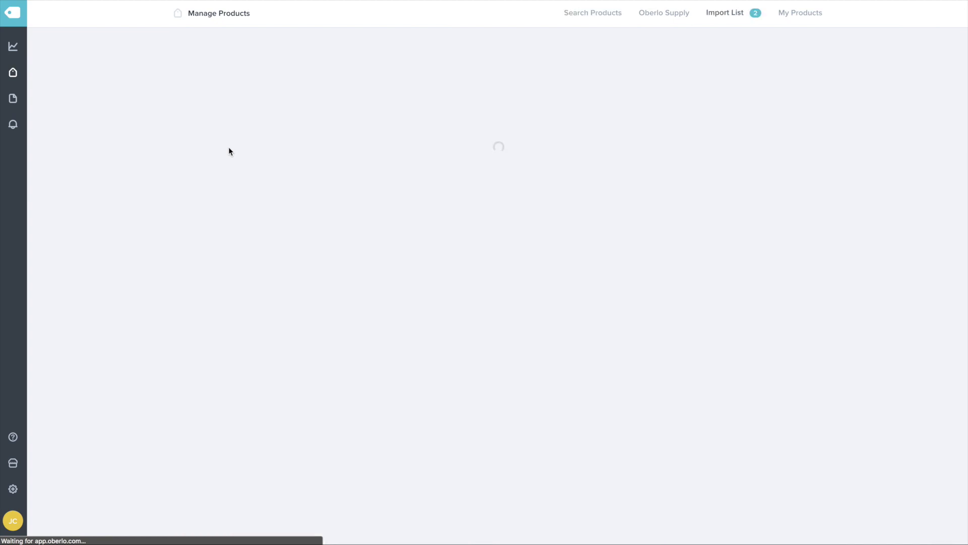
pyautogui.scroll(-2, 215, 146)
pyautogui.scroll(2, 215, 146)
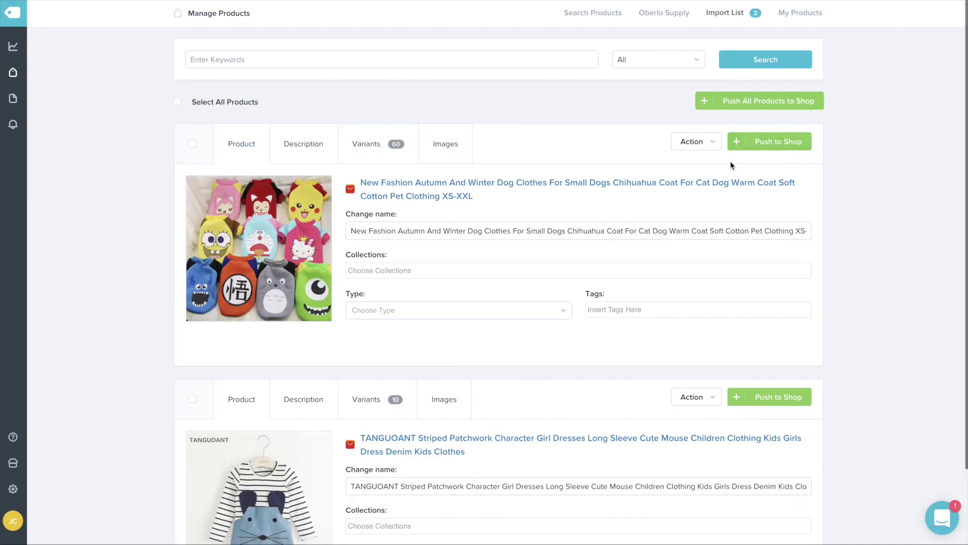
pyautogui.scroll(-2, 729, 162)
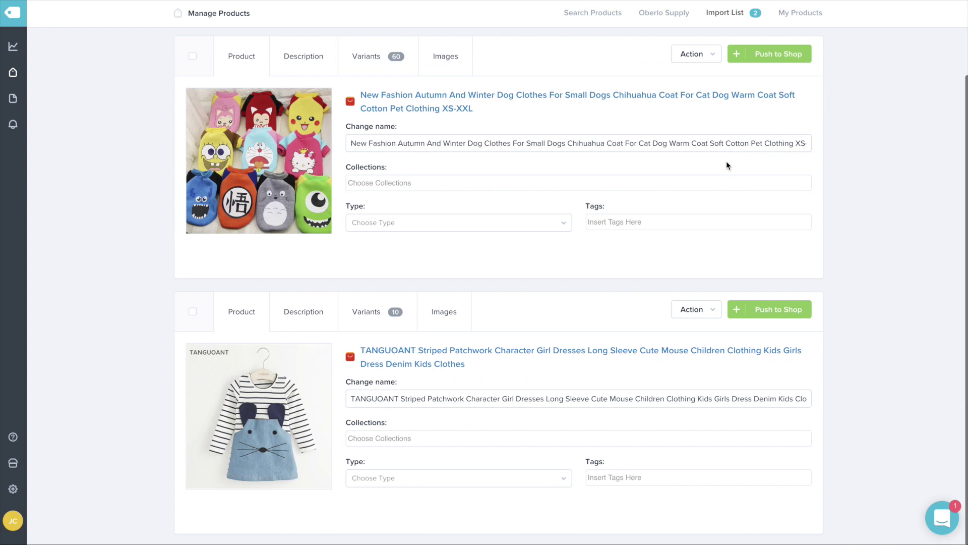
# - Enter the dog clothes' name field and go to the end of the name to view it in full
pyautogui.click(456, 151)
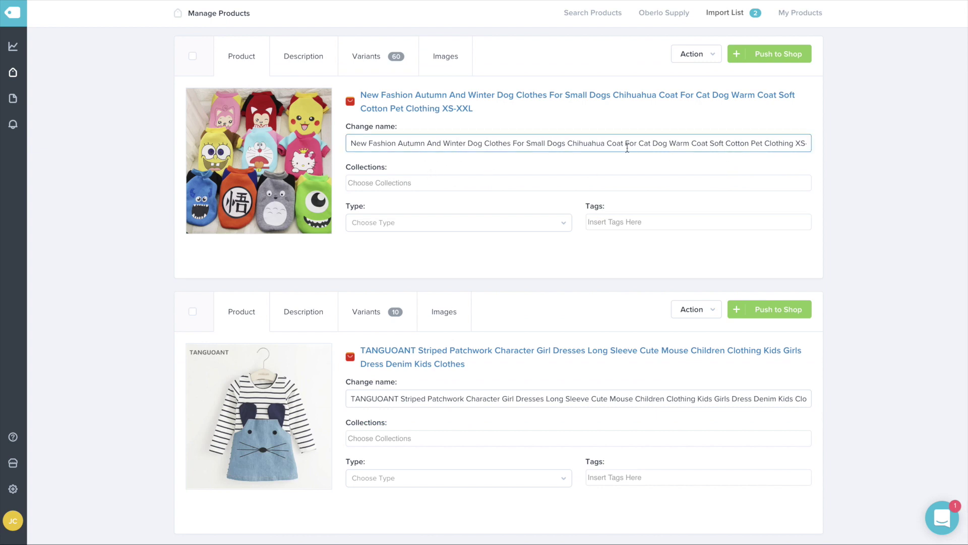
pyautogui.press('End')
pyautogui.scroll(1, 454, 140)
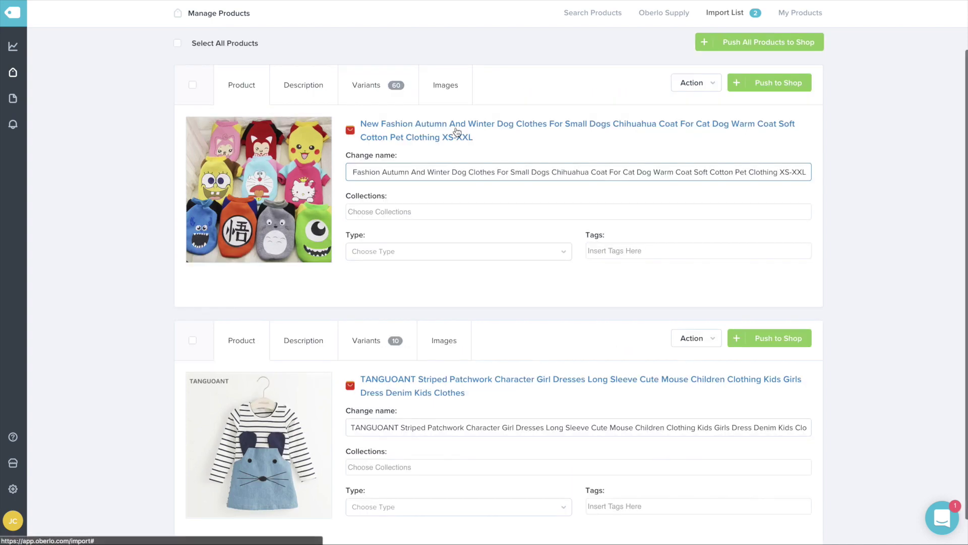
# - Check the dog clothes' description and images, and highlight the description text from Season up to Type
pyautogui.click(301, 95)
pyautogui.scroll(1, 394, 93)
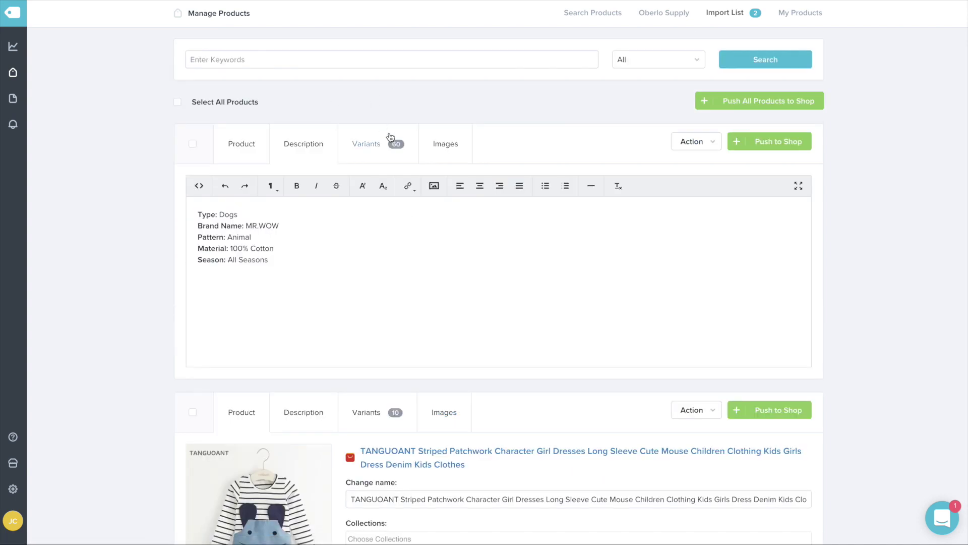
pyautogui.click(437, 147)
pyautogui.click(314, 147)
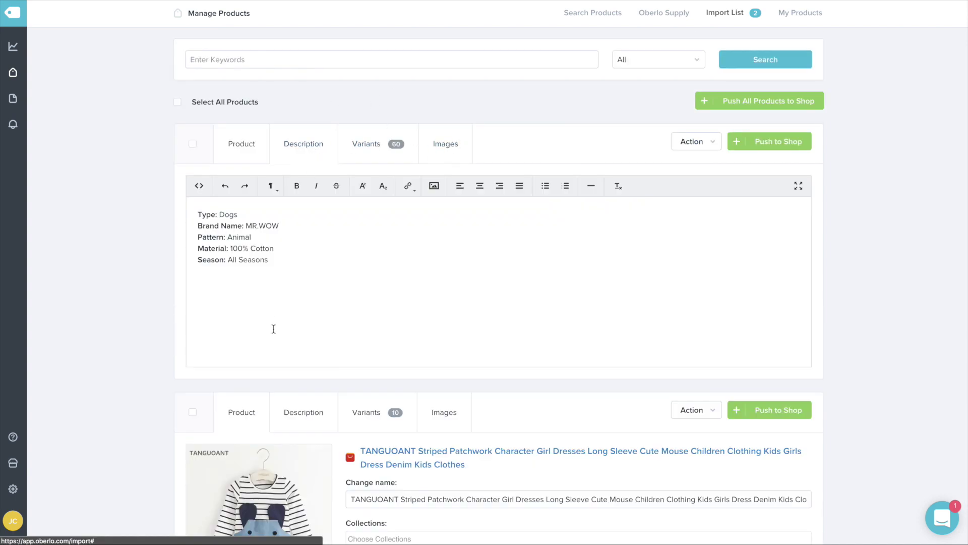
pyautogui.moveTo(270, 260); pyautogui.dragTo(199, 213)
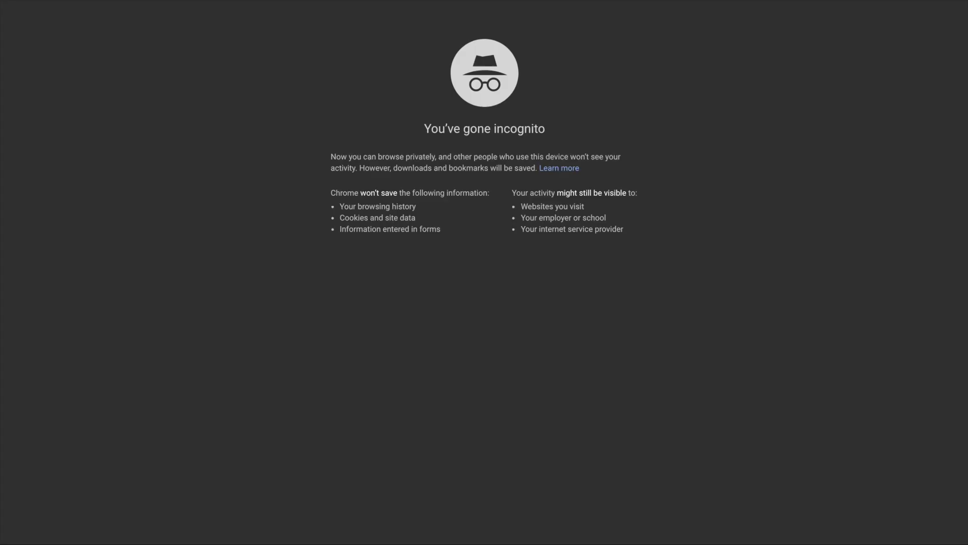
# - Open Google in a new browser page and search for "trust badges"
pyautogui.write('google.co')
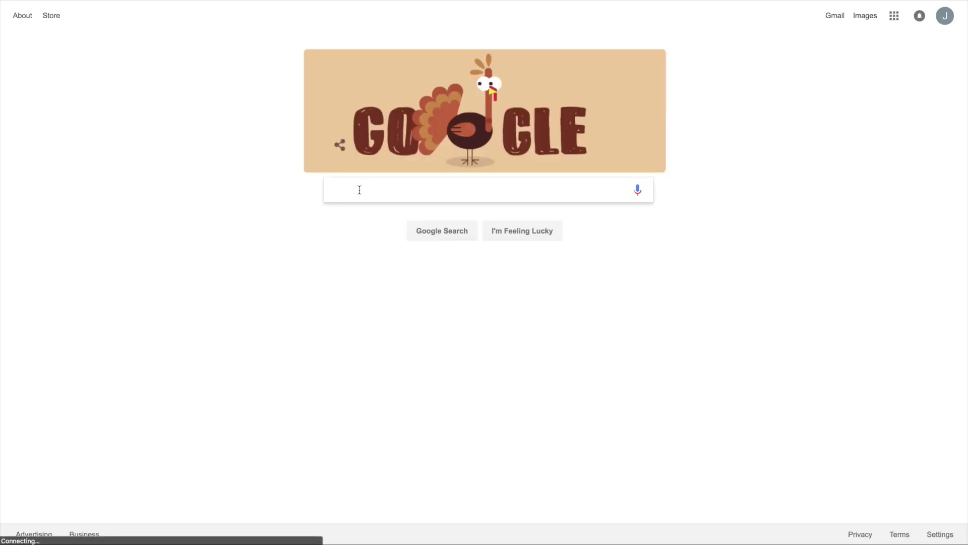
pyautogui.click(360, 189)
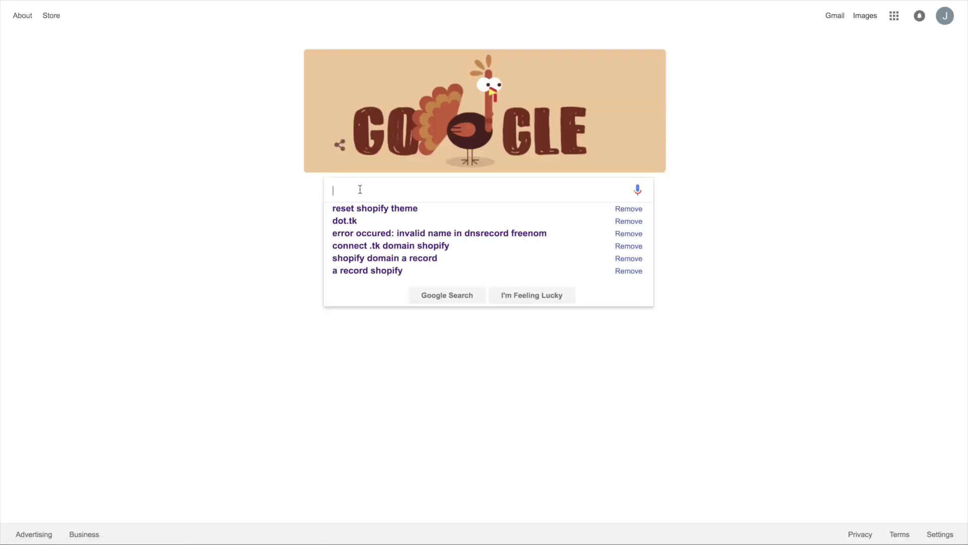
pyautogui.write('trust bad')
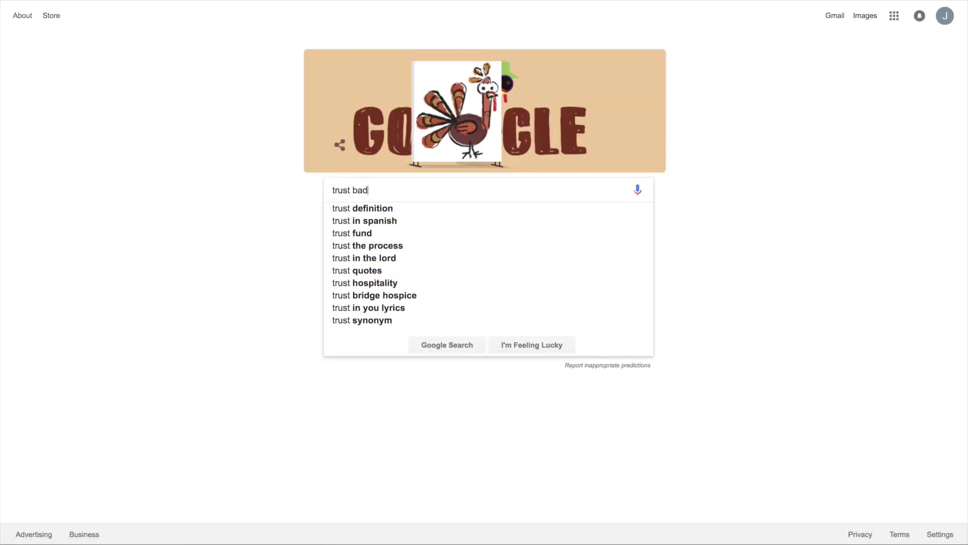
pyautogui.write('ges')
pyautogui.press('Return')
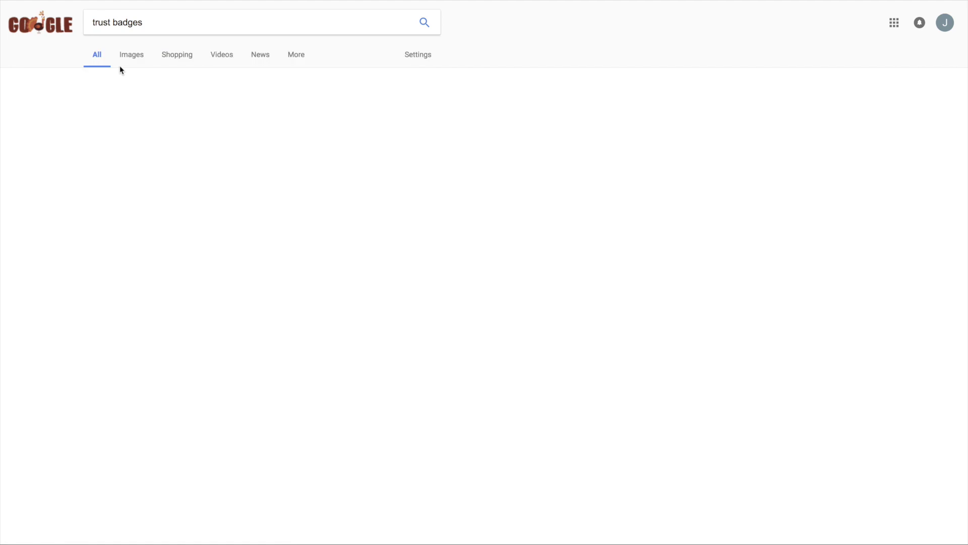
# - Open the Guaranteed SAFE Checkout badge from the trust badges image results and copy the image
pyautogui.click(129, 55)
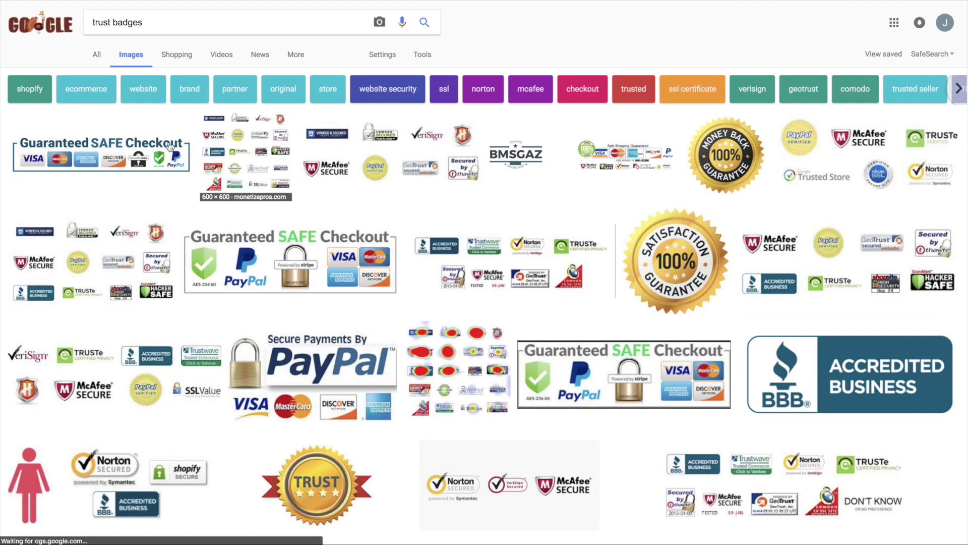
pyautogui.click(170, 147)
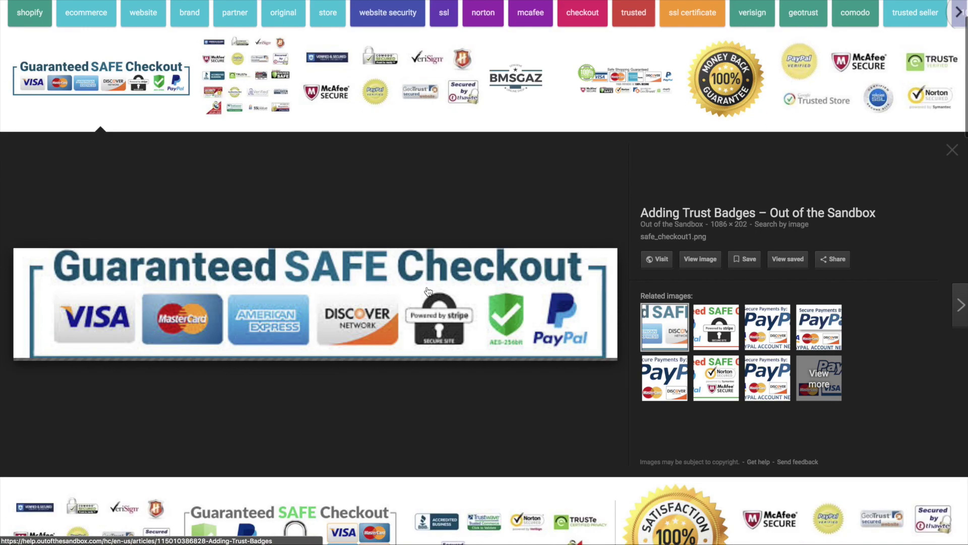
pyautogui.rightClick(378, 305)
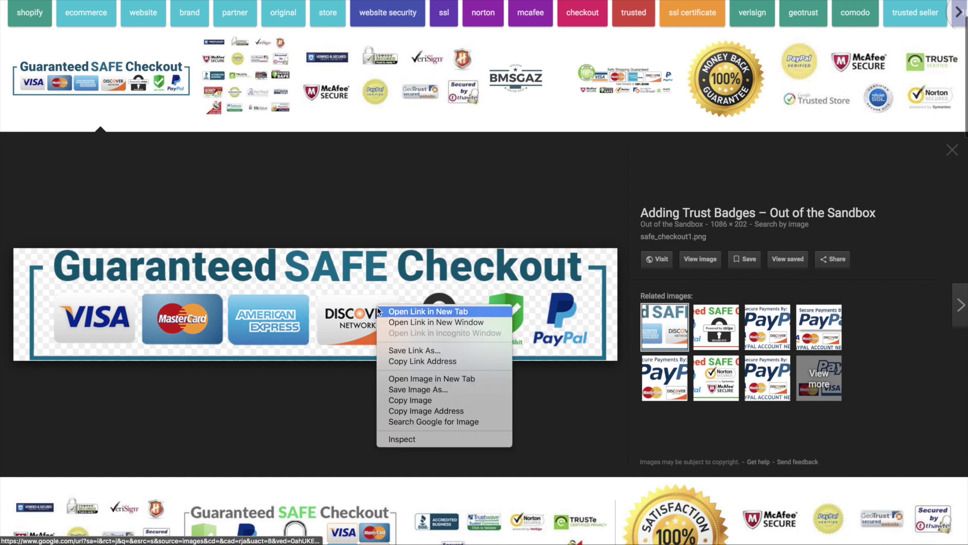
pyautogui.click(418, 400)
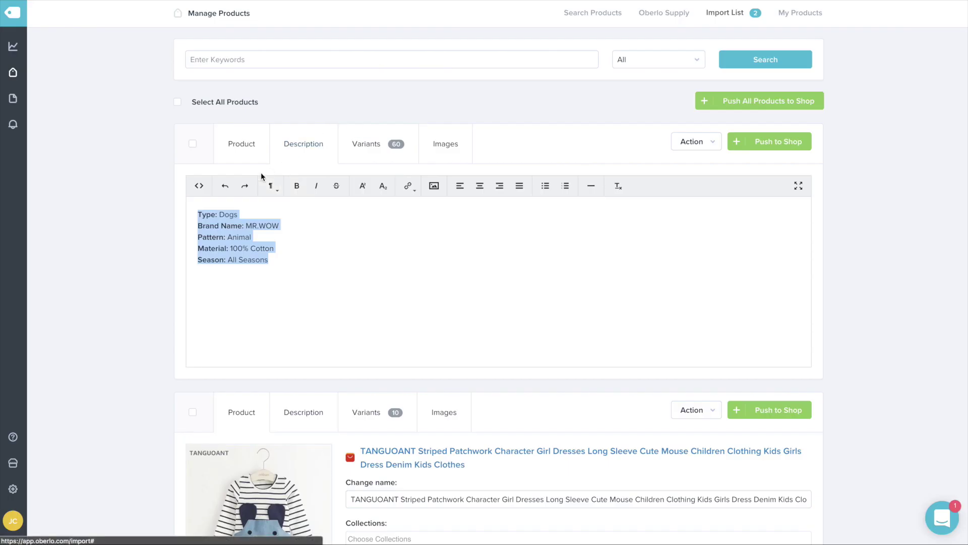
# - Paste the copied badge on a new line above Type in the dog clothes' description, and cut the pasted safe_checkout1.png link
pyautogui.click(244, 228)
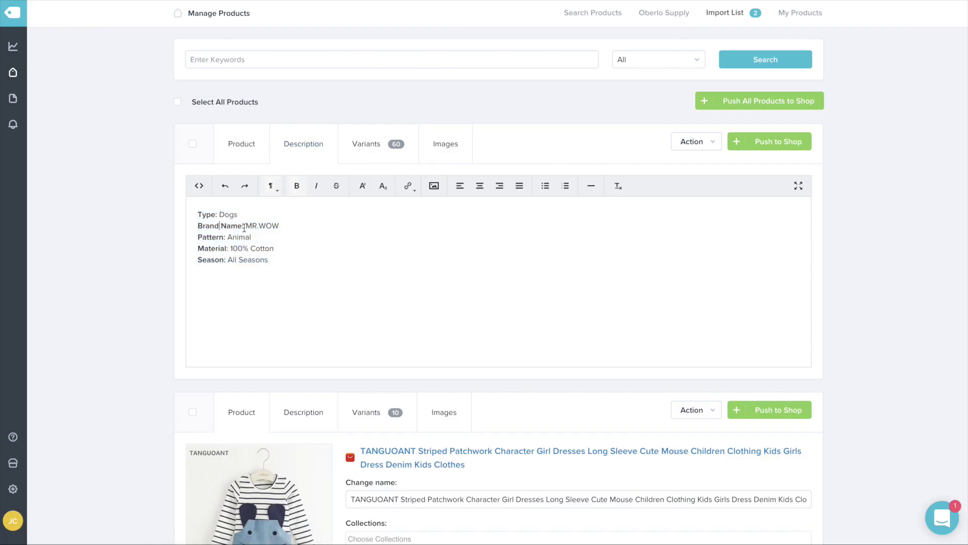
pyautogui.click(198, 214)
pyautogui.press('Return')
pyautogui.press('Up')
pyautogui.hotkey('ctrl', 'v')
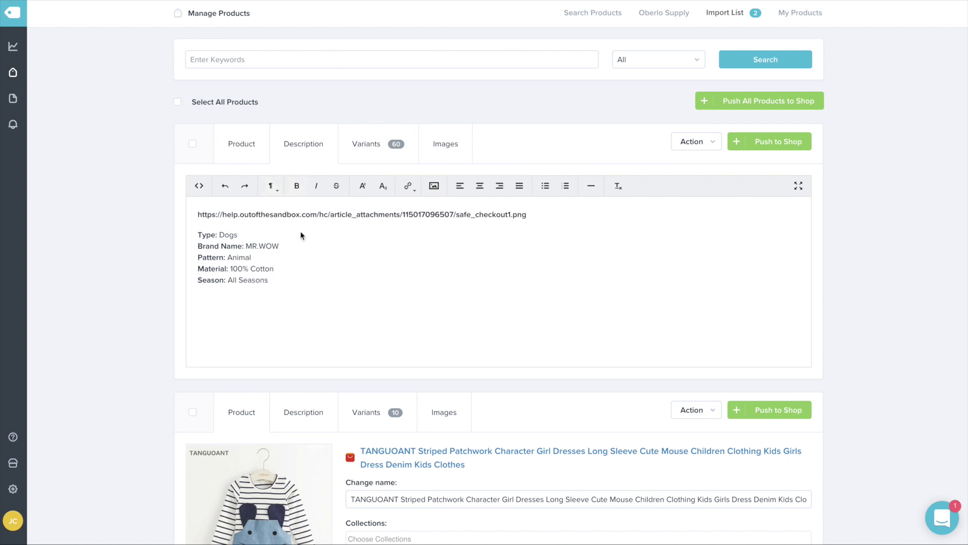
pyautogui.tripleClick(380, 215)
pyautogui.hotkey('ctrl', 'x')
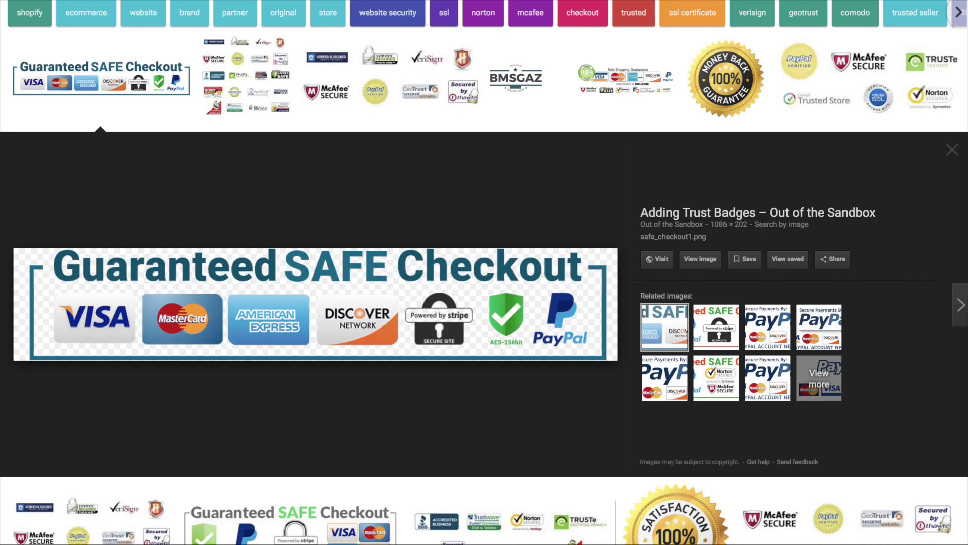
# - Save the Guaranteed SAFE Checkout badge as the PNG image safe_checkout1 in the Downloads folder
pyautogui.rightClick(321, 309)
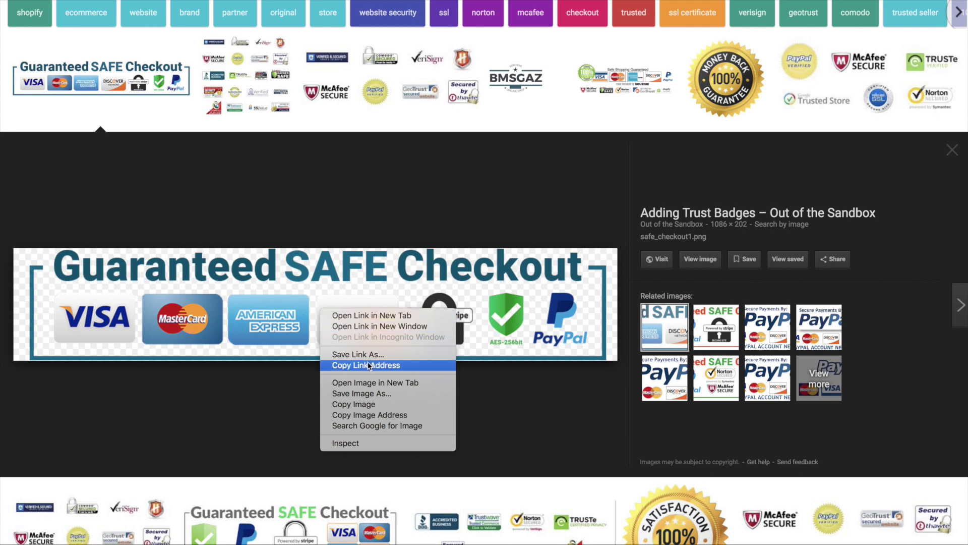
pyautogui.click(368, 393)
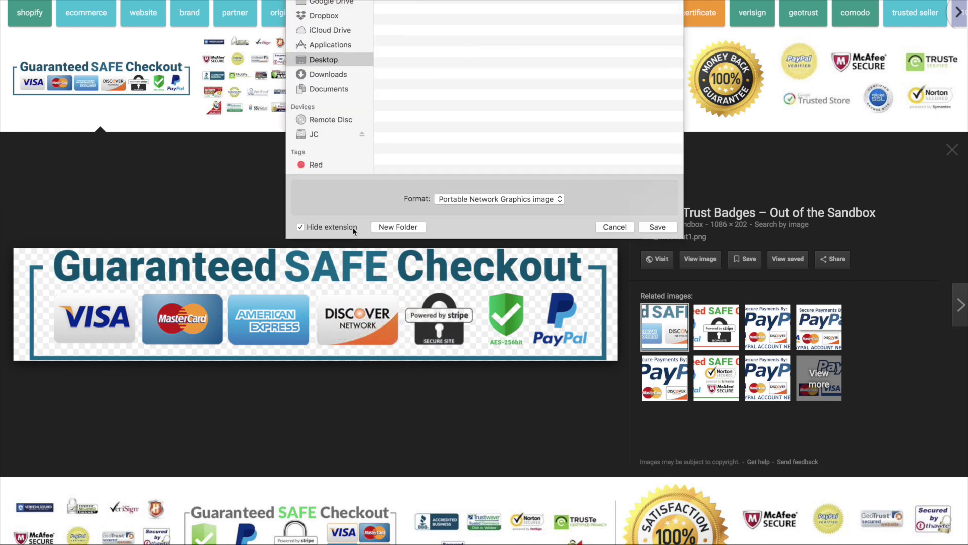
pyautogui.click(341, 170)
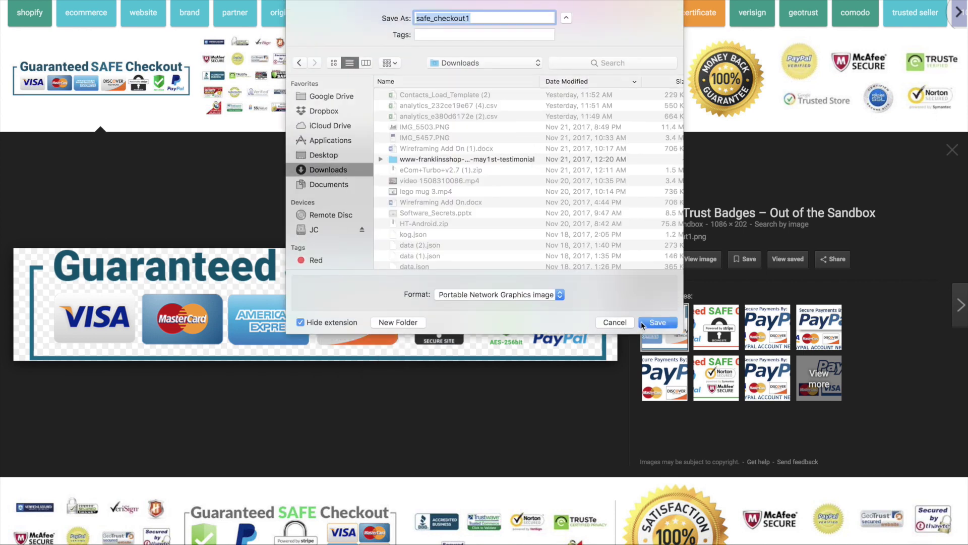
pyautogui.click(643, 324)
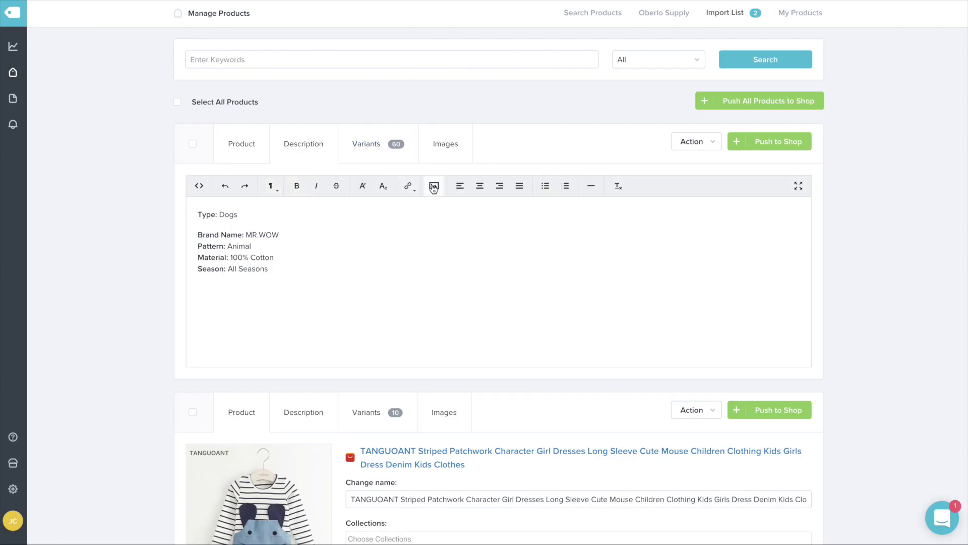
# - Insert the trust badge image above the dog clothes' description text using the cut safe_checkout1.png URL
pyautogui.click(433, 185)
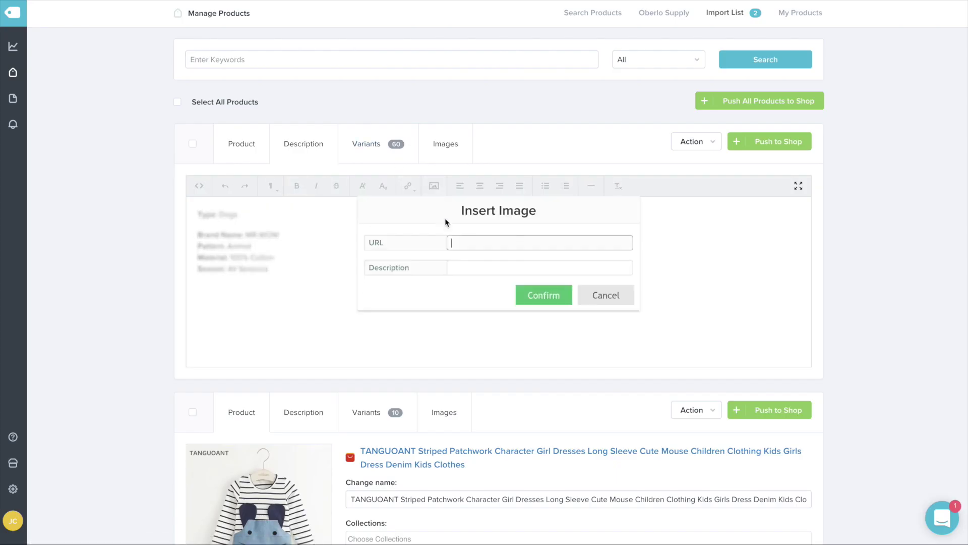
pyautogui.press('super+v')
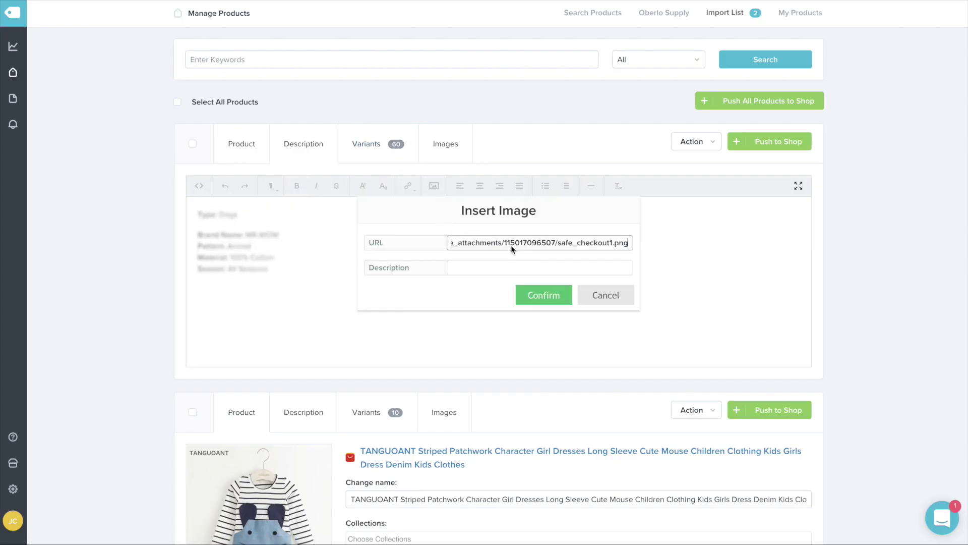
pyautogui.click(558, 295)
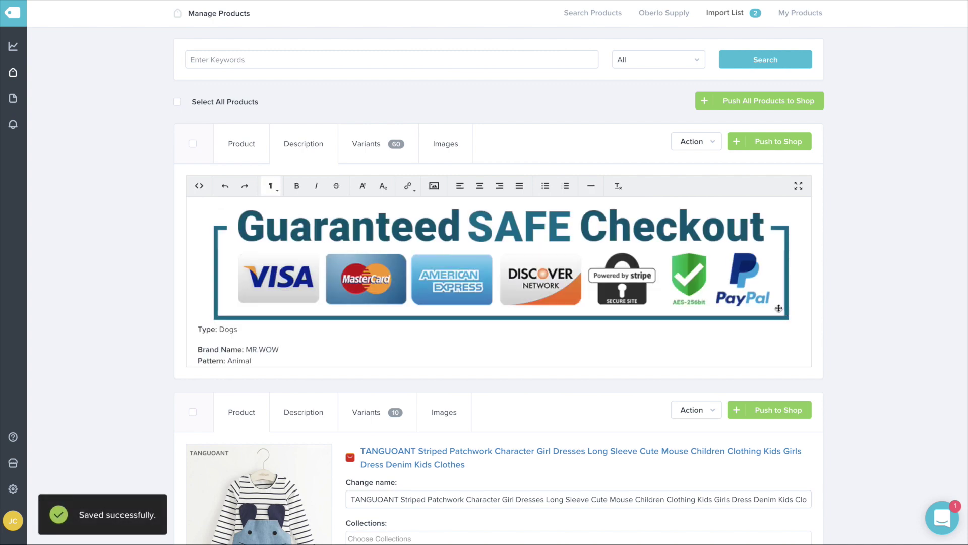
# - Separate the Brand Name and Pattern lines of the dog clothes' description with a paragraph break
pyautogui.scroll(-5, 426, 309)
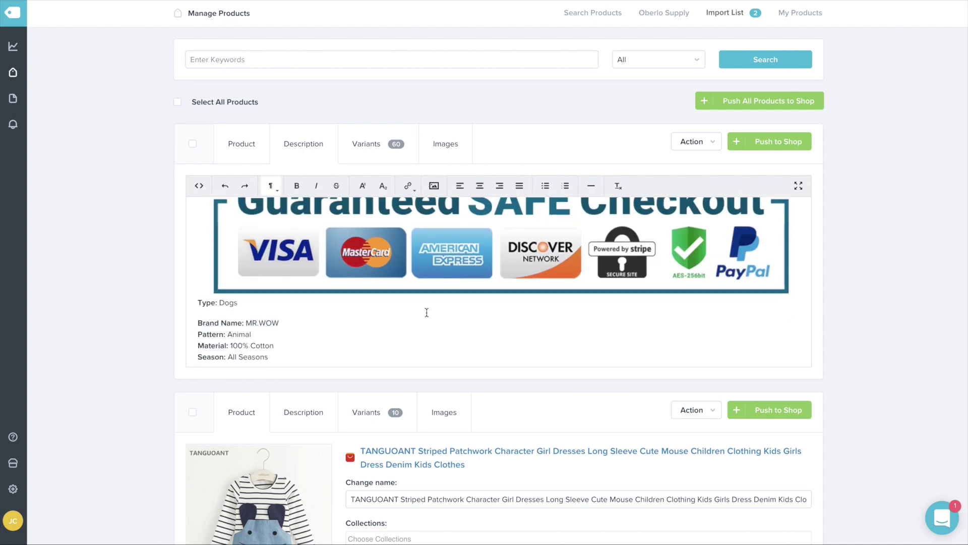
pyautogui.moveTo(280, 257); pyautogui.dragTo(212, 201)
pyautogui.click(283, 207)
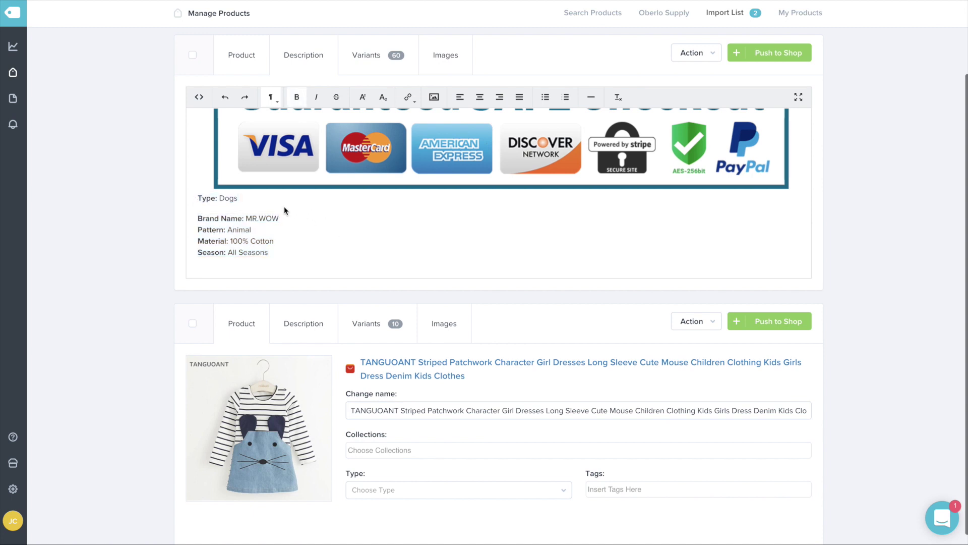
pyautogui.press('Delete')
pyautogui.press('Return')
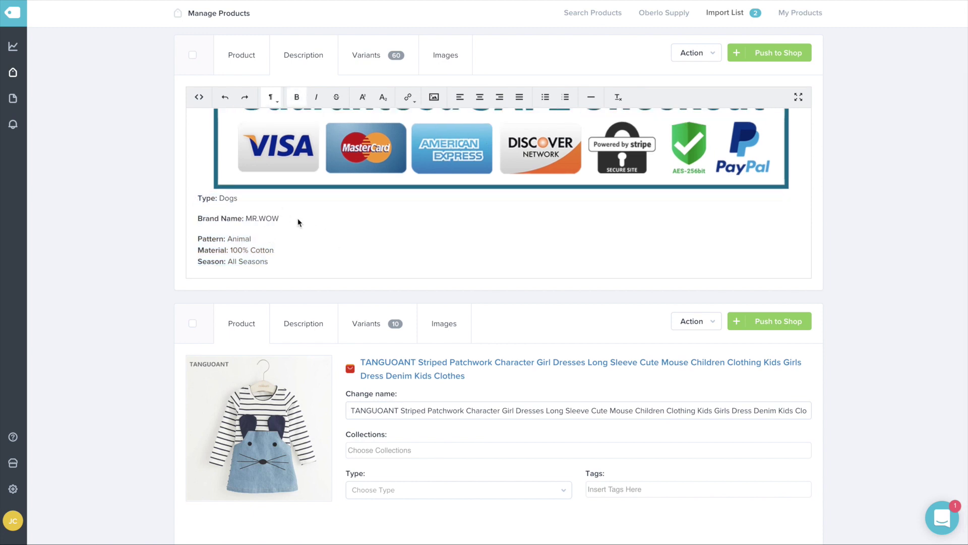
pyautogui.scroll(5, 303, 221)
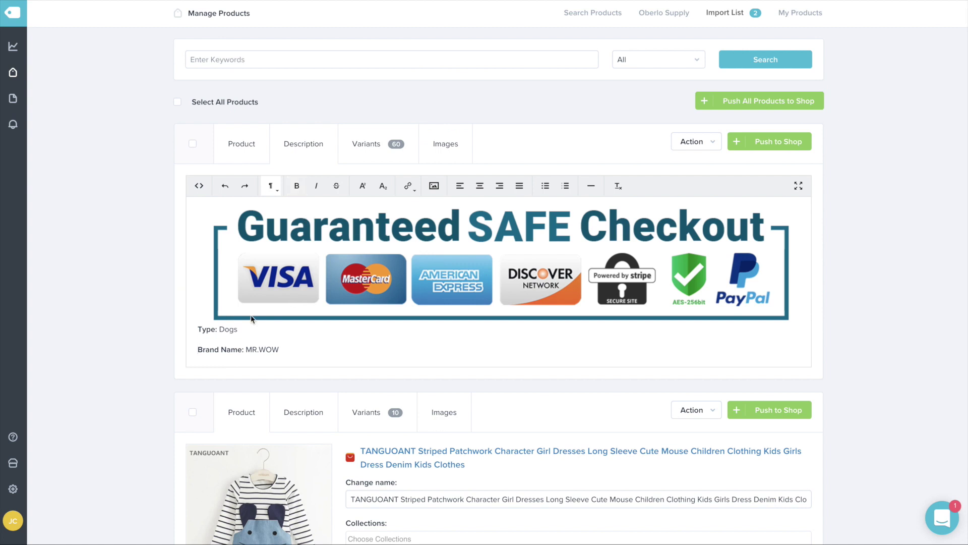
pyautogui.scroll(-2, 251, 319)
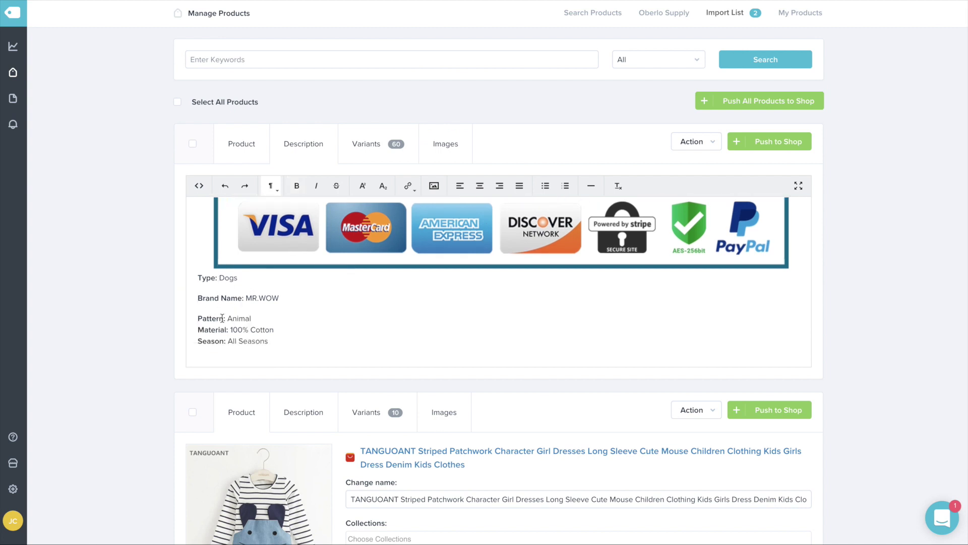
# - Rename the dog clothes product as "The Dog Coat" and add it to the Home page collection
pyautogui.click(242, 157)
pyautogui.click(411, 231)
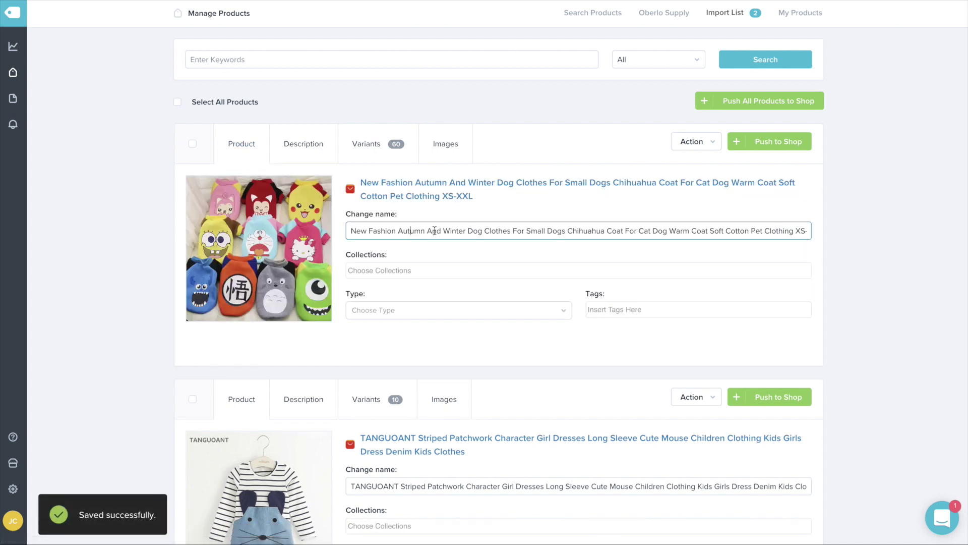
pyautogui.tripleClick(435, 232)
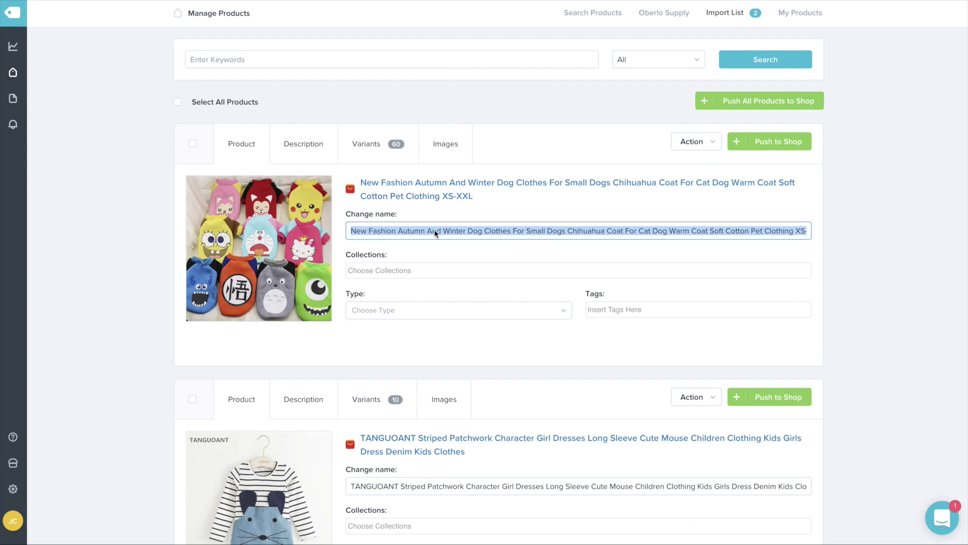
pyautogui.write('Coat')
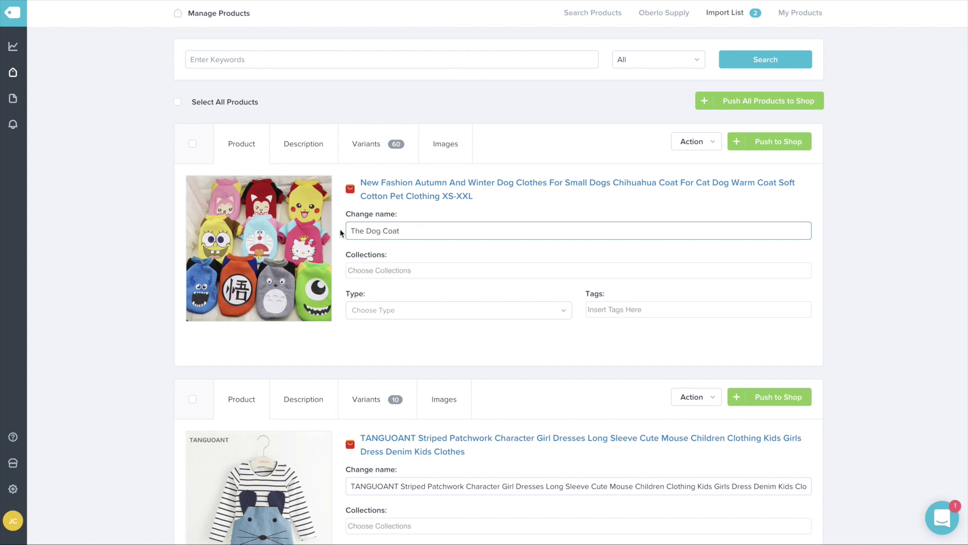
pyautogui.click(381, 266)
pyautogui.click(401, 274)
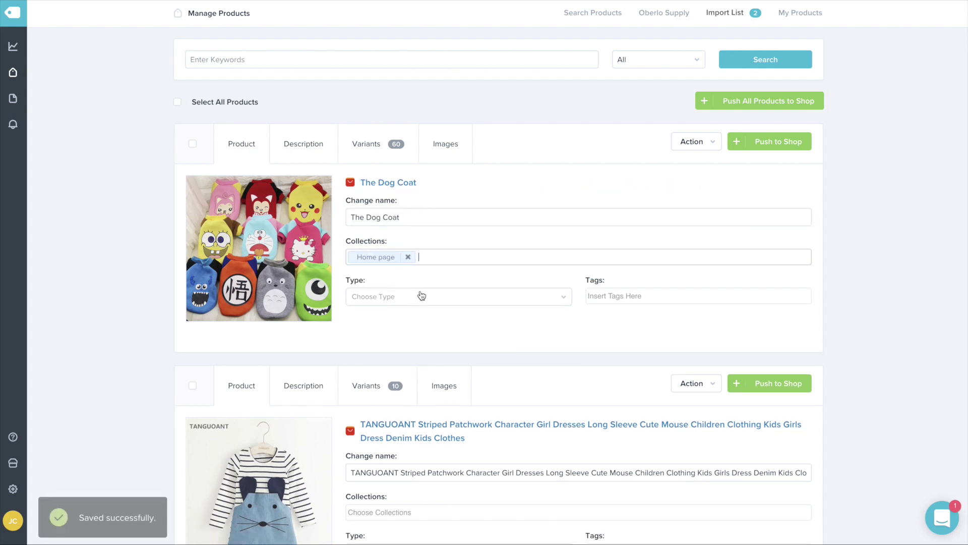
# - Check the dog coat's description, and examine its variants' colors, sizes, costs and prices
pyautogui.click(331, 160)
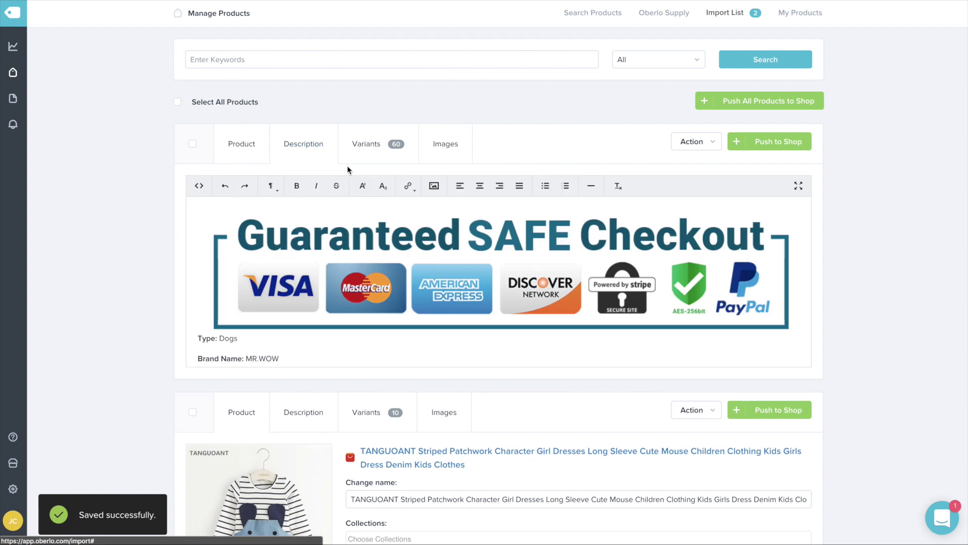
pyautogui.click(388, 150)
pyautogui.scroll(-1, 174, 227)
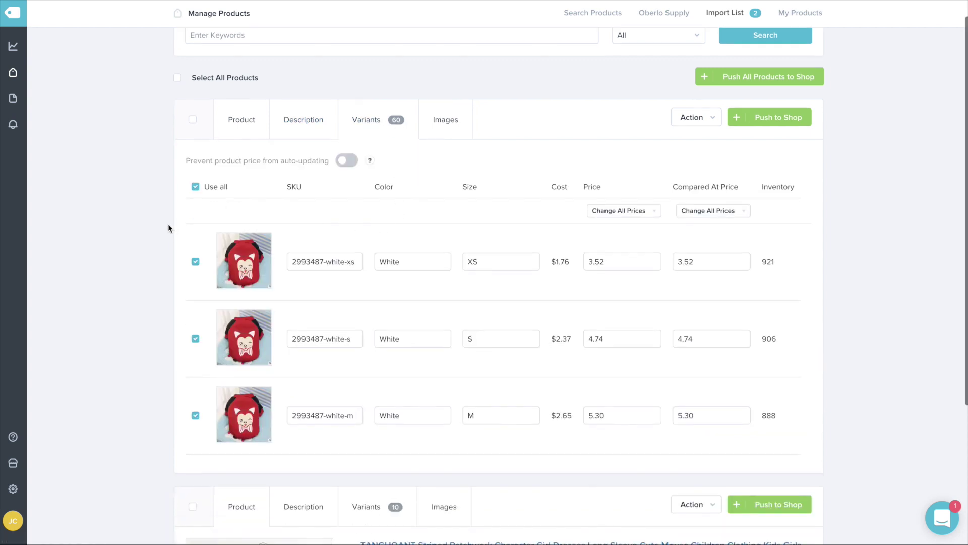
pyautogui.scroll(-10, 462, 271)
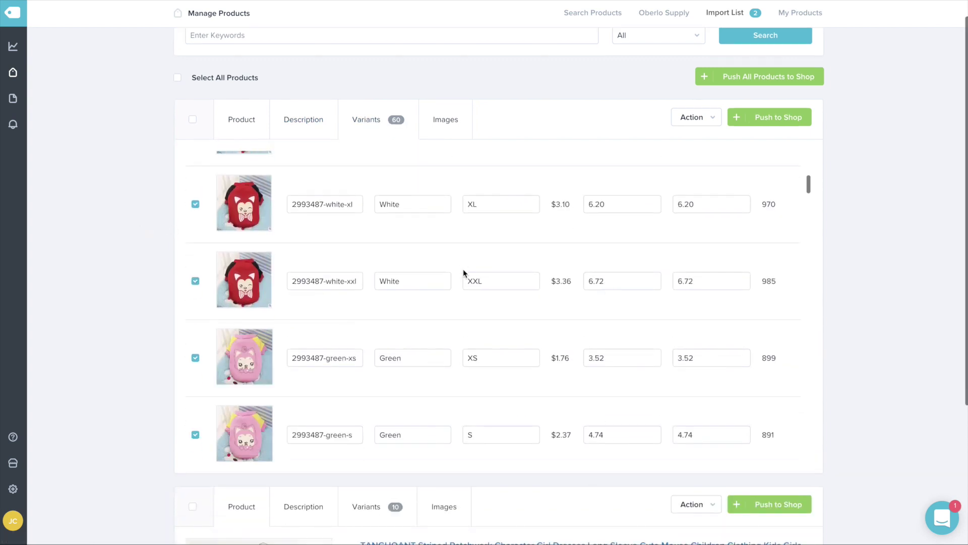
pyautogui.scroll(-20, 464, 272)
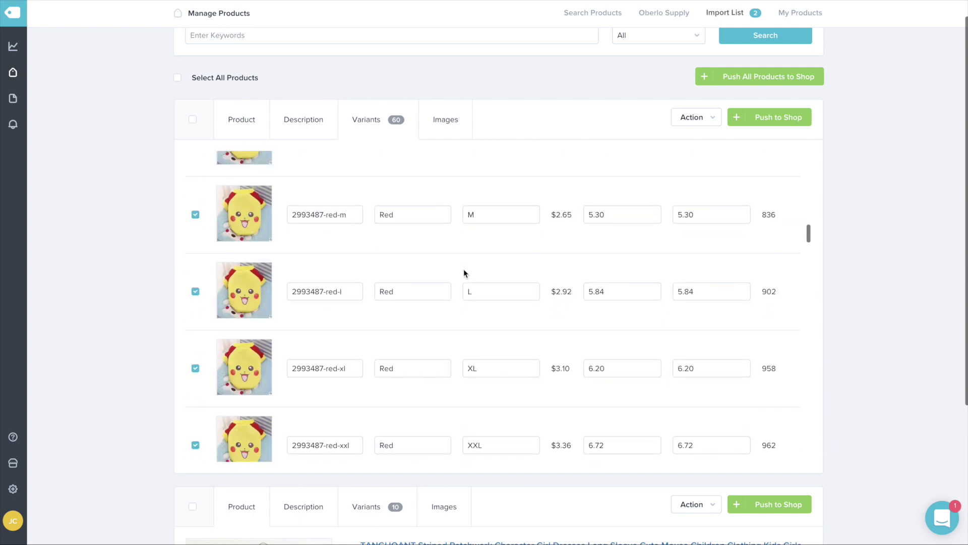
pyautogui.scroll(-5, 464, 272)
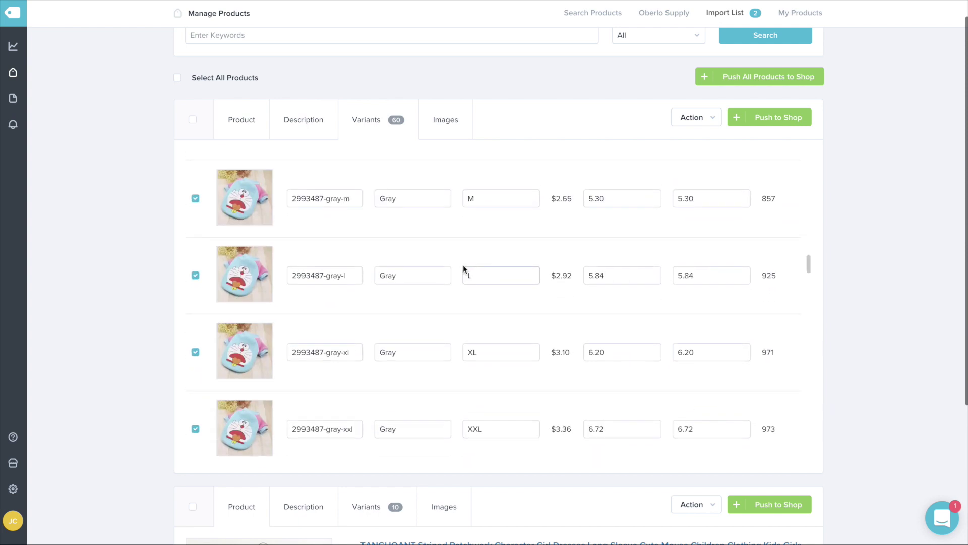
pyautogui.scroll(-20, 463, 266)
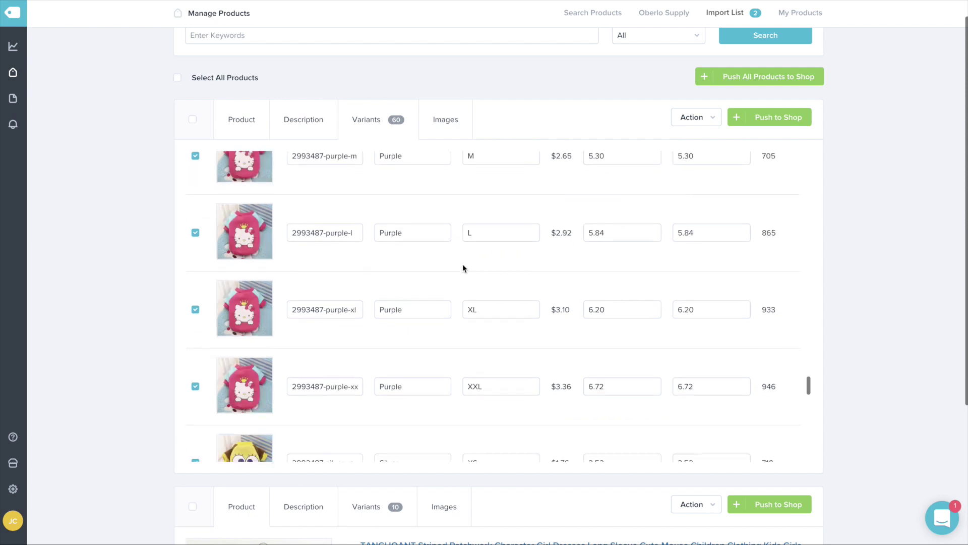
pyautogui.scroll(-10, 463, 268)
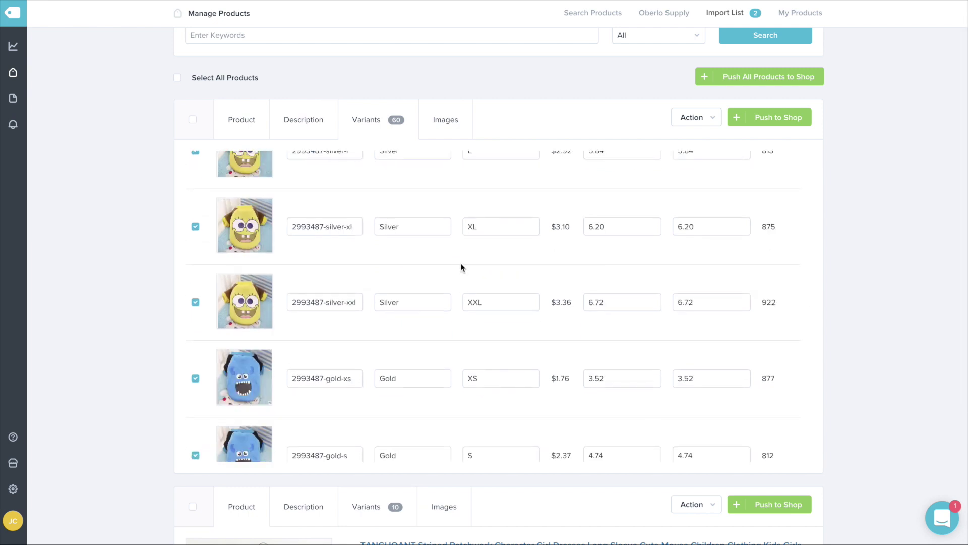
pyautogui.scroll(-10, 456, 270)
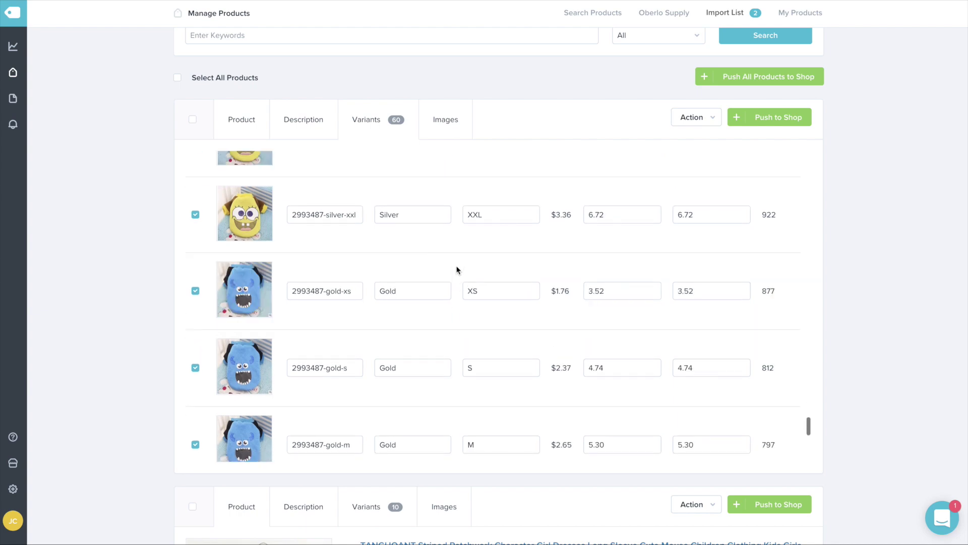
# - Compare the costs and selling prices of the dog coat's variants across its colors and sizes
pyautogui.scroll(5, 180, 280)
pyautogui.scroll(15, 418, 358)
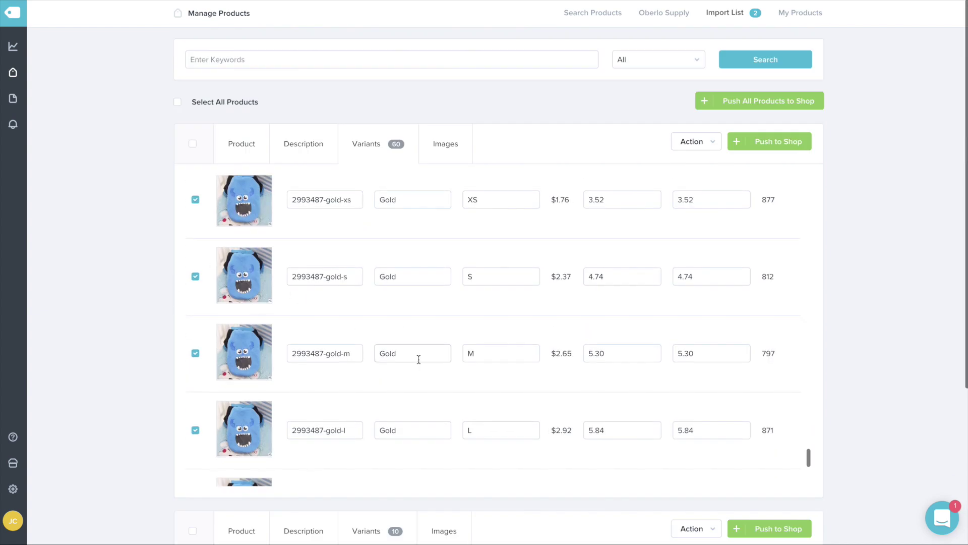
pyautogui.scroll(10, 422, 355)
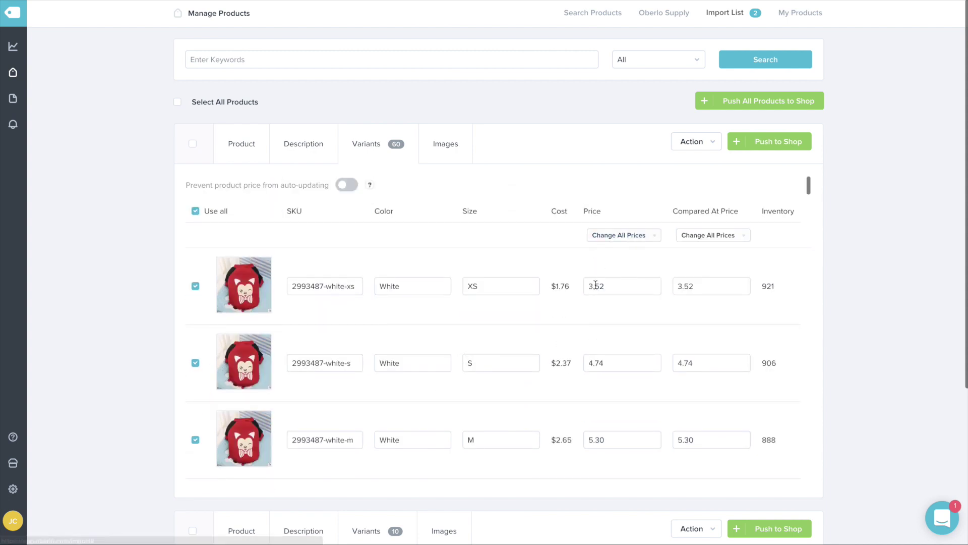
pyautogui.click(616, 286)
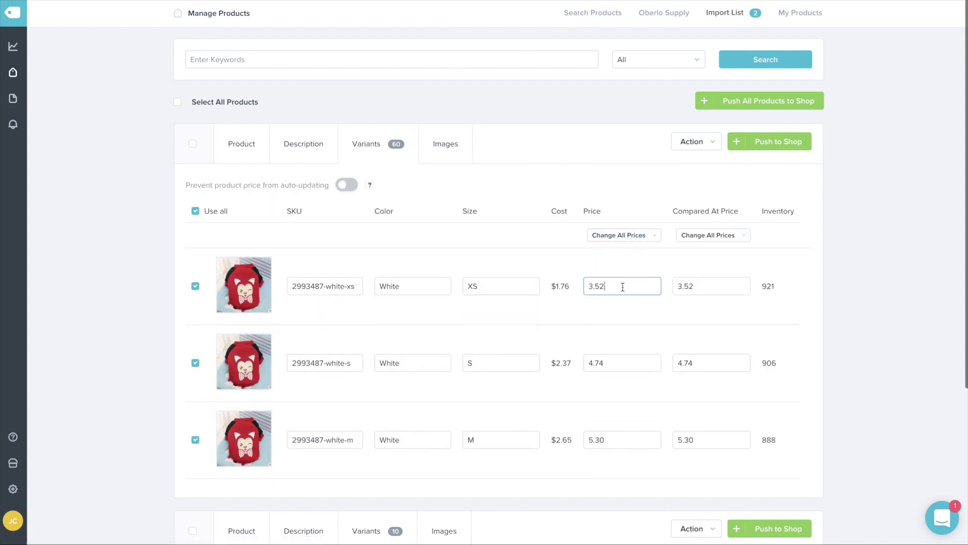
pyautogui.scroll(-20, 568, 286)
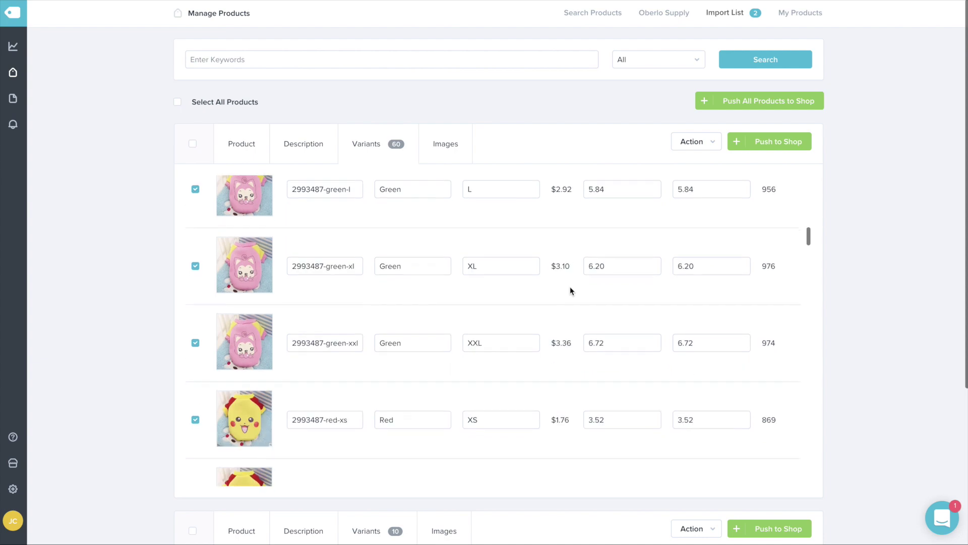
pyautogui.scroll(6, 569, 290)
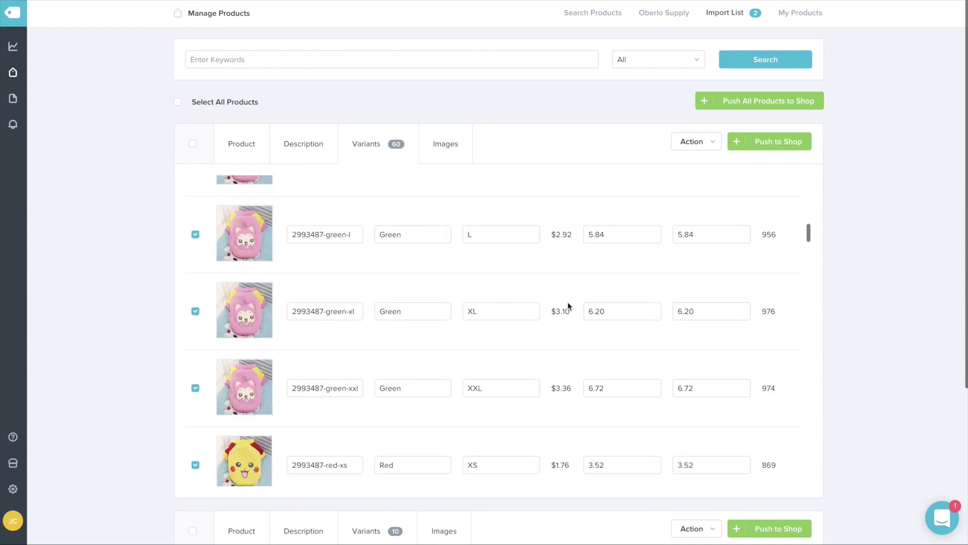
pyautogui.moveTo(570, 309); pyautogui.dragTo(544, 307)
pyautogui.click(557, 309)
pyautogui.scroll(-18, 564, 333)
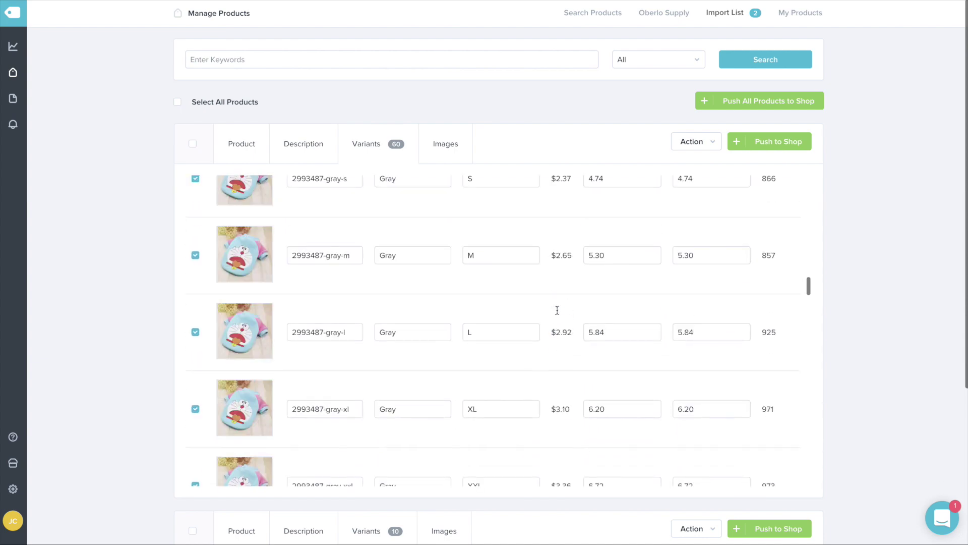
pyautogui.scroll(20, 578, 359)
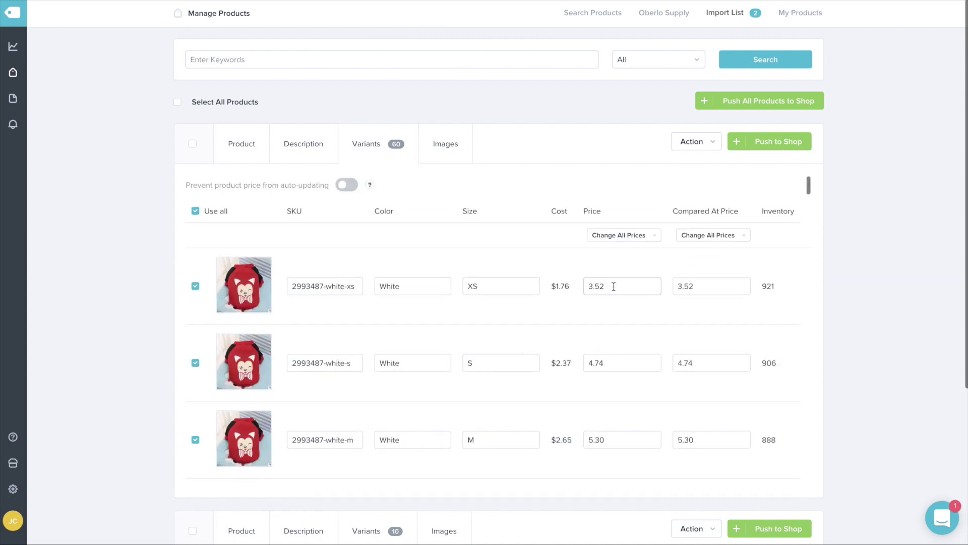
# - Set the prices of the white XS, S and M dog coat variants individually to 12.95
pyautogui.doubleClick(614, 286)
pyautogui.write('12.9')
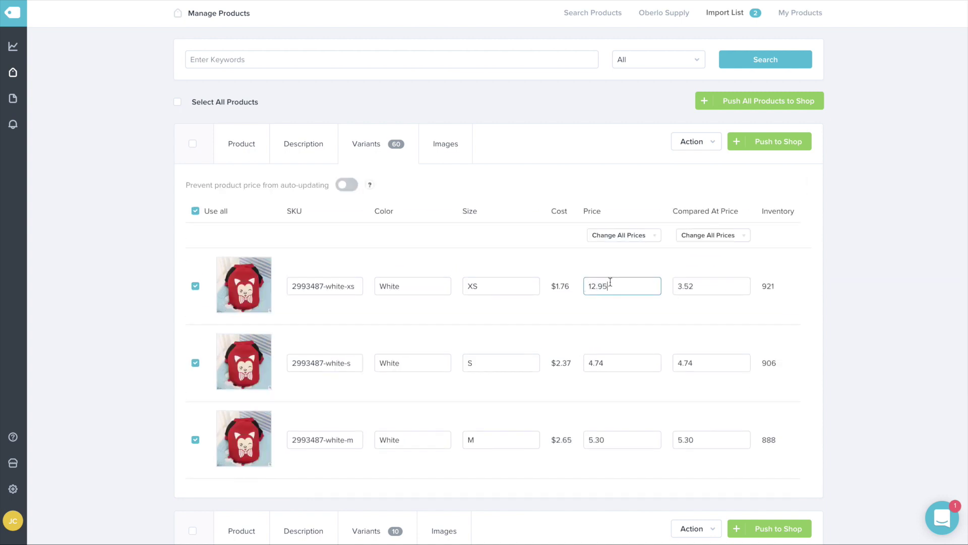
pyautogui.write('5')
pyautogui.doubleClick(610, 285)
pyautogui.doubleClick(604, 363)
pyautogui.write('12.95')
pyautogui.doubleClick(608, 439)
pyautogui.write('12.95')
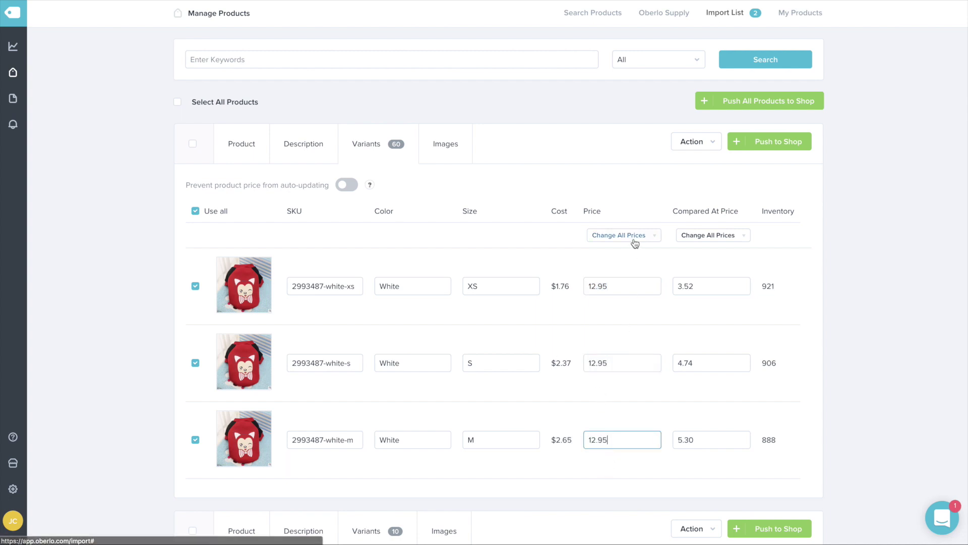
# - Set the price of all dog coat variants in bulk to 12.95 and check the variant list
pyautogui.click(634, 236)
pyautogui.click(633, 252)
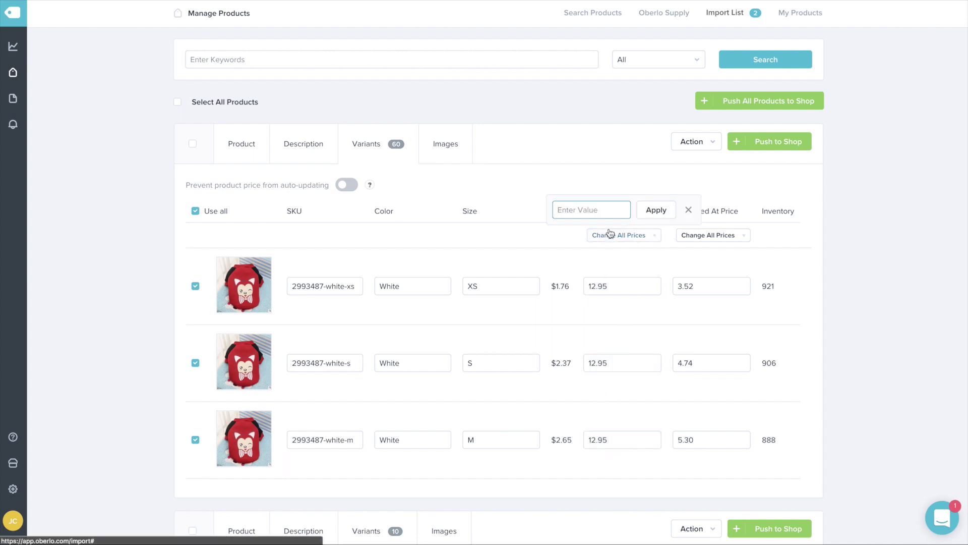
pyautogui.write('12.95')
pyautogui.click(656, 211)
pyautogui.scroll(-15, 648, 317)
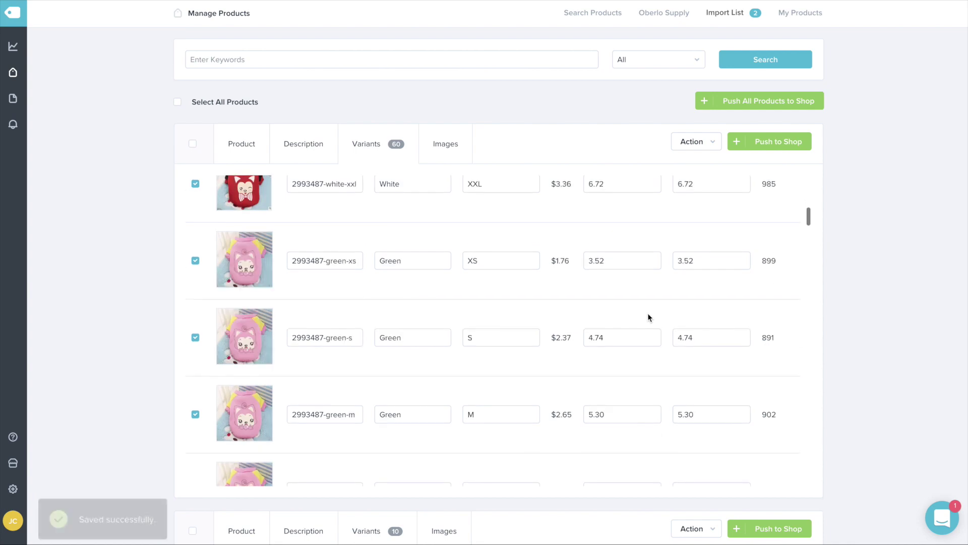
pyautogui.scroll(15, 649, 317)
pyautogui.scroll(-1, 648, 317)
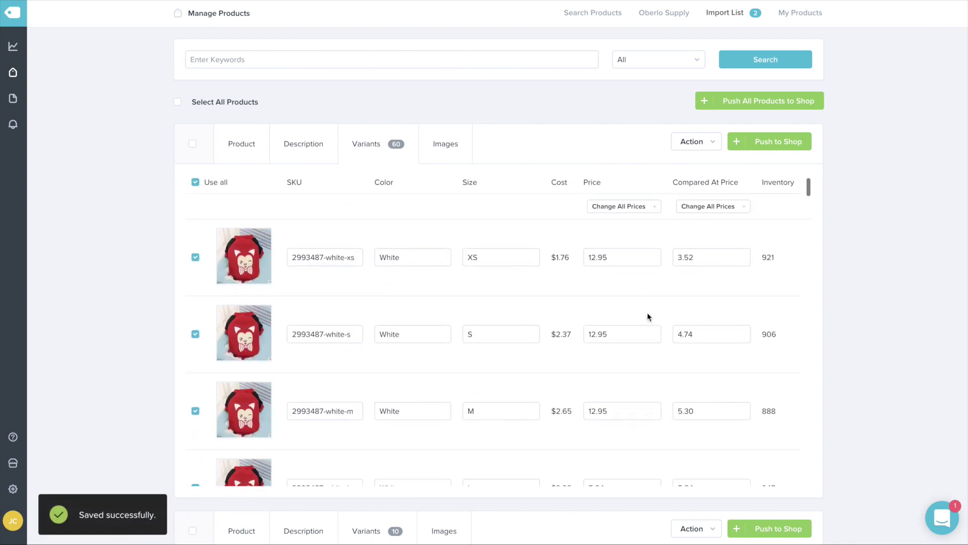
pyautogui.scroll(-1, 605, 326)
pyautogui.scroll(-10, 637, 364)
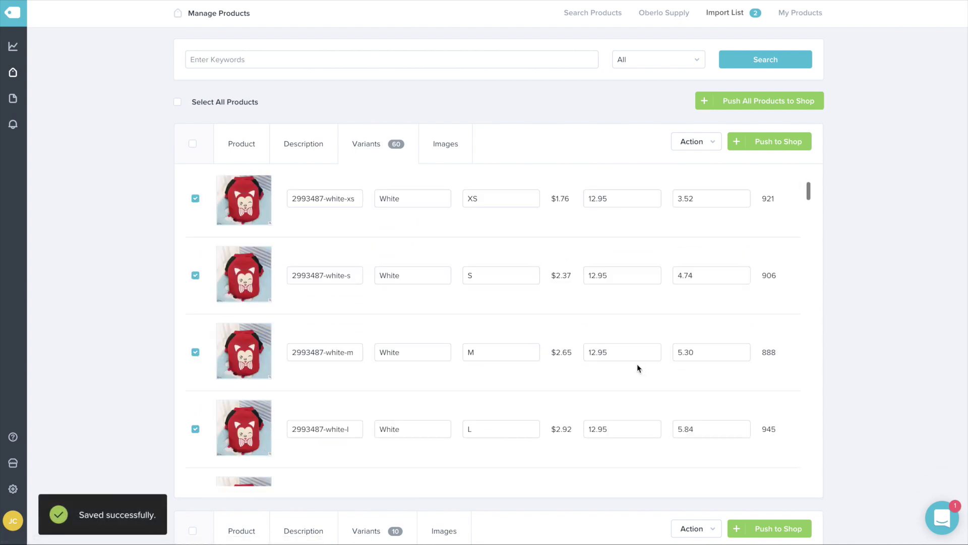
pyautogui.scroll(12, 637, 364)
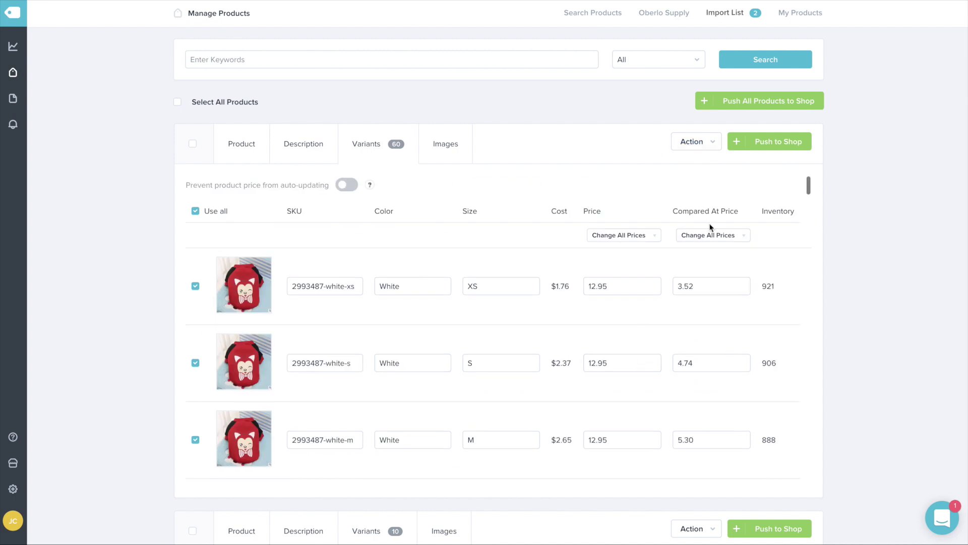
# - Set the compared-at price of all dog coat variants in bulk to 19.99 and check the variant list
pyautogui.click(727, 237)
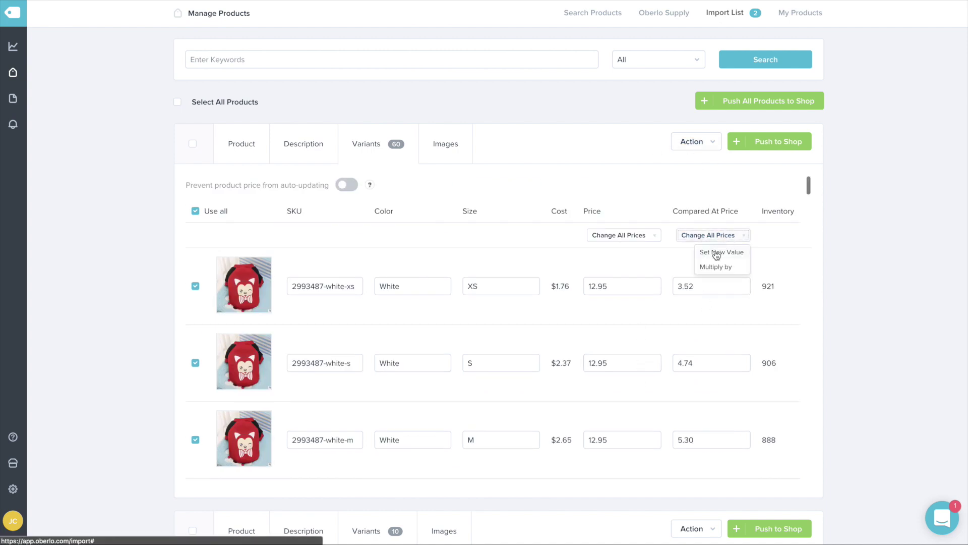
pyautogui.click(715, 253)
pyautogui.write('19.99')
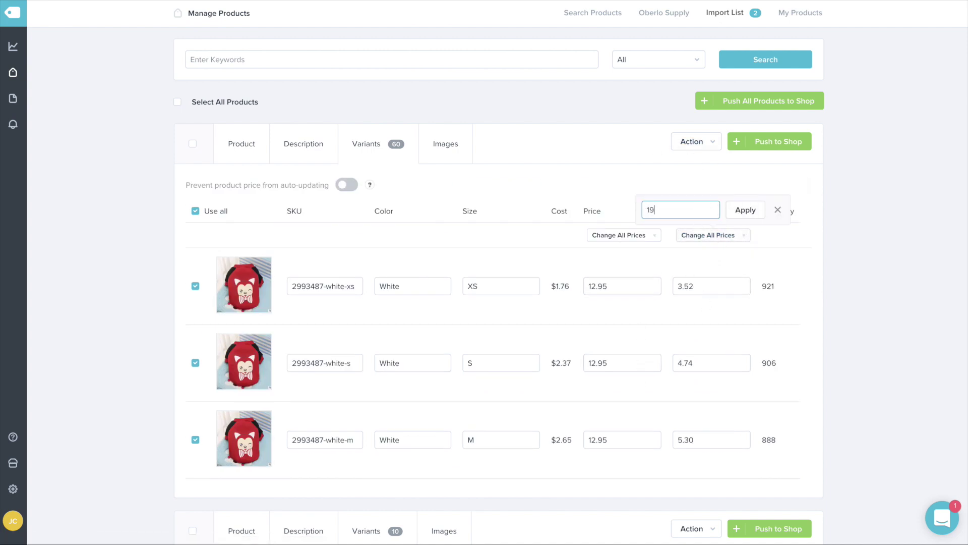
pyautogui.click(737, 210)
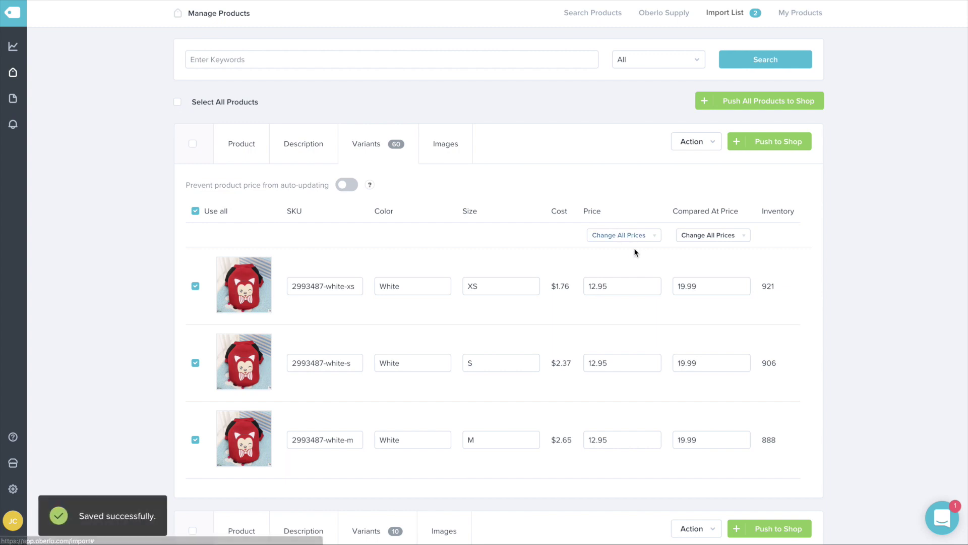
pyautogui.scroll(-12, 681, 267)
pyautogui.scroll(-6, 681, 270)
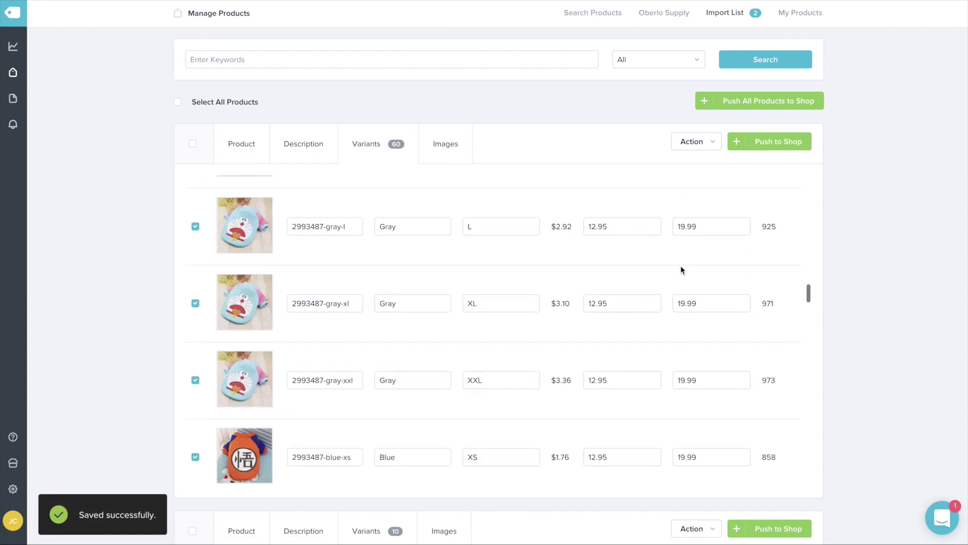
# - Add the four-coat collage with Pikachu and the flat yellow SpongeBob coat photo to the dog coat's product images
pyautogui.click(447, 160)
pyautogui.moveTo(372, 268)
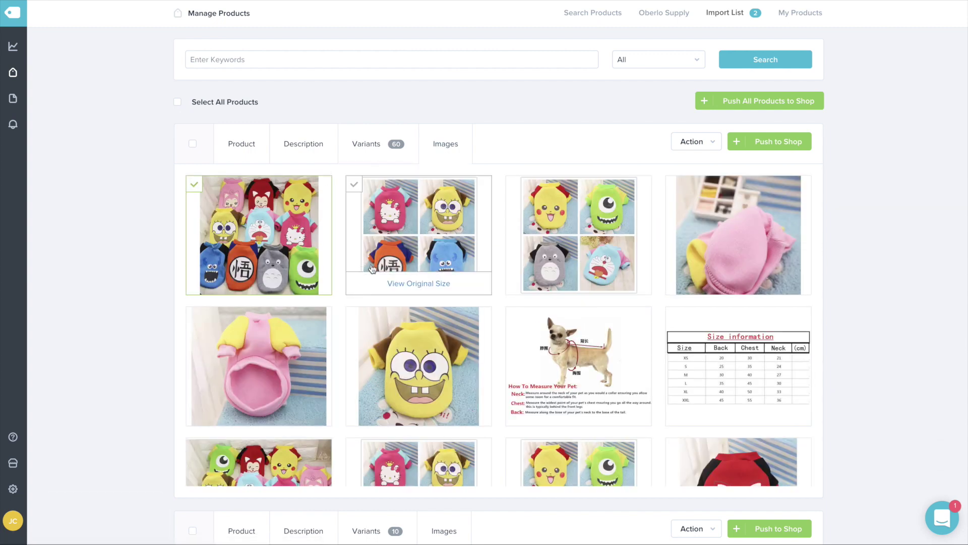
pyautogui.moveTo(222, 275)
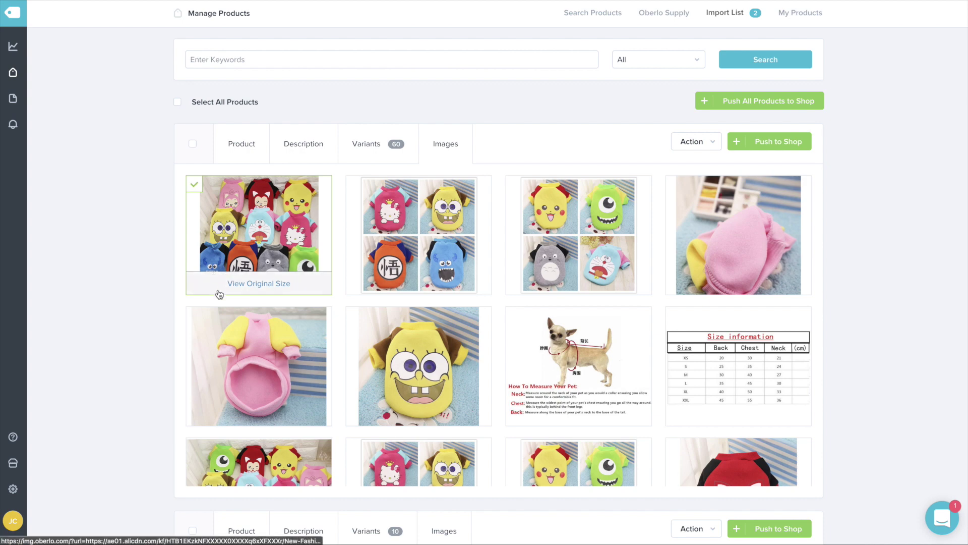
pyautogui.scroll(-1, 68, 160)
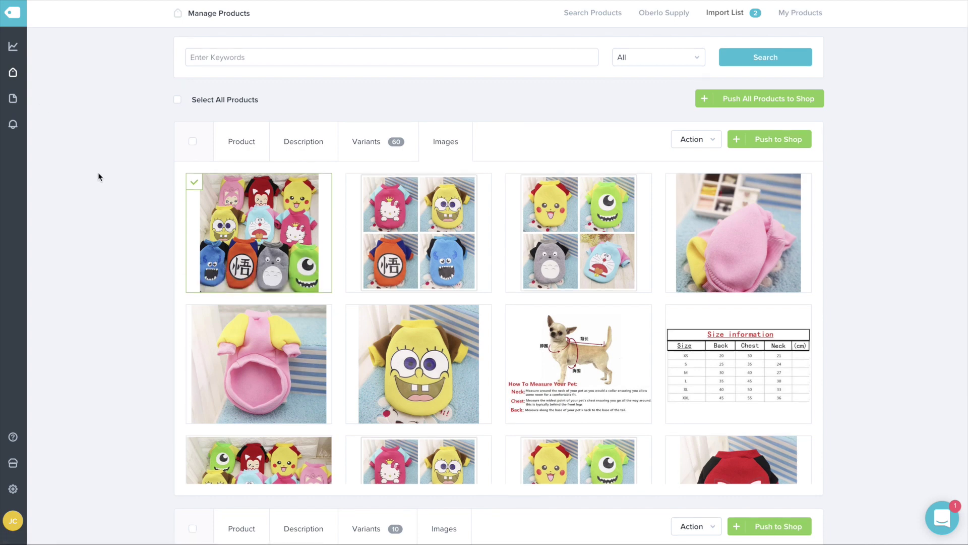
pyautogui.rightClick(100, 204)
pyautogui.click(84, 144)
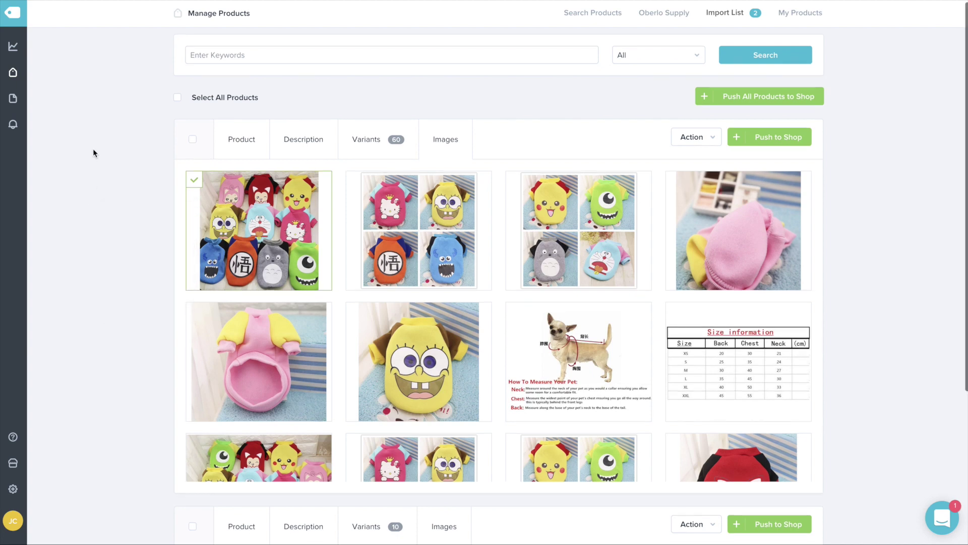
pyautogui.scroll(-3, 92, 148)
pyautogui.scroll(3, 93, 149)
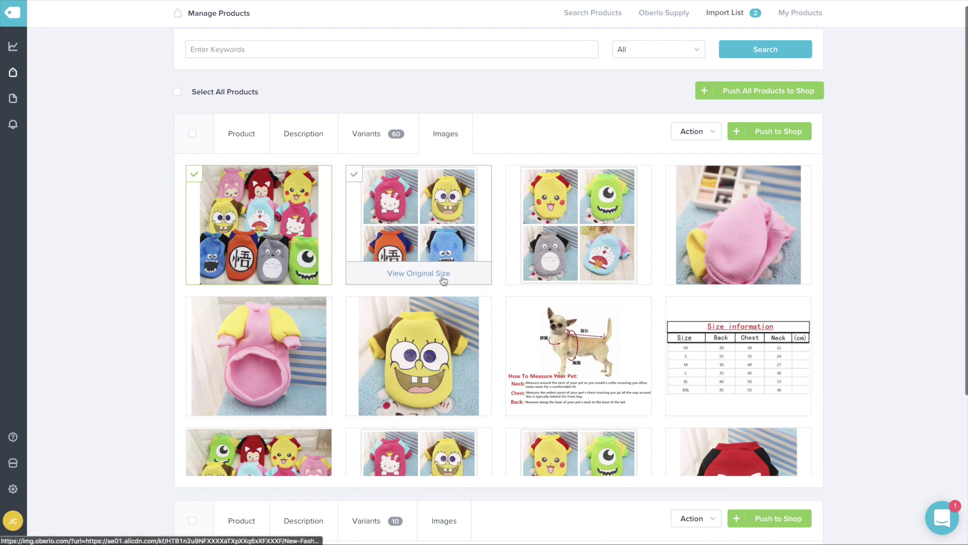
pyautogui.click(598, 237)
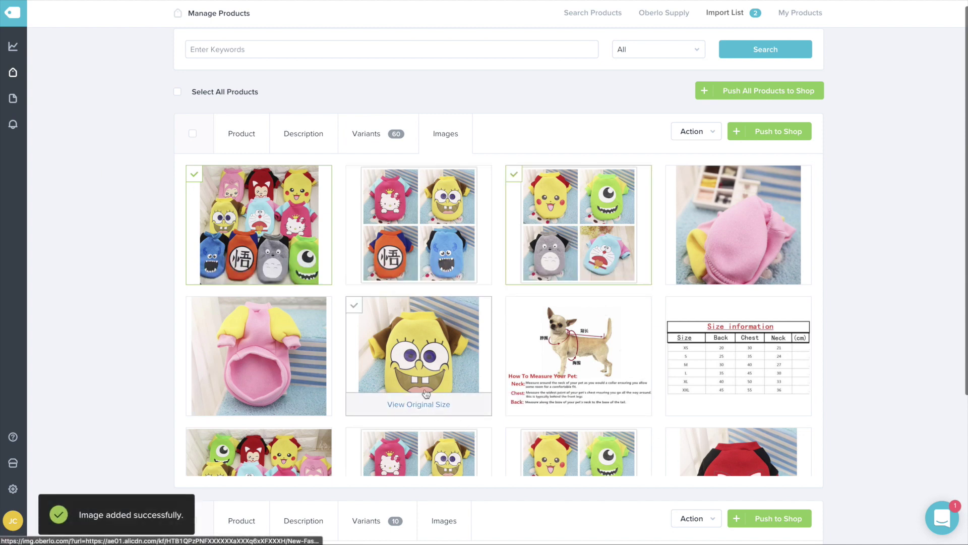
pyautogui.moveTo(260, 385)
pyautogui.click(392, 367)
pyautogui.scroll(-1, 373, 323)
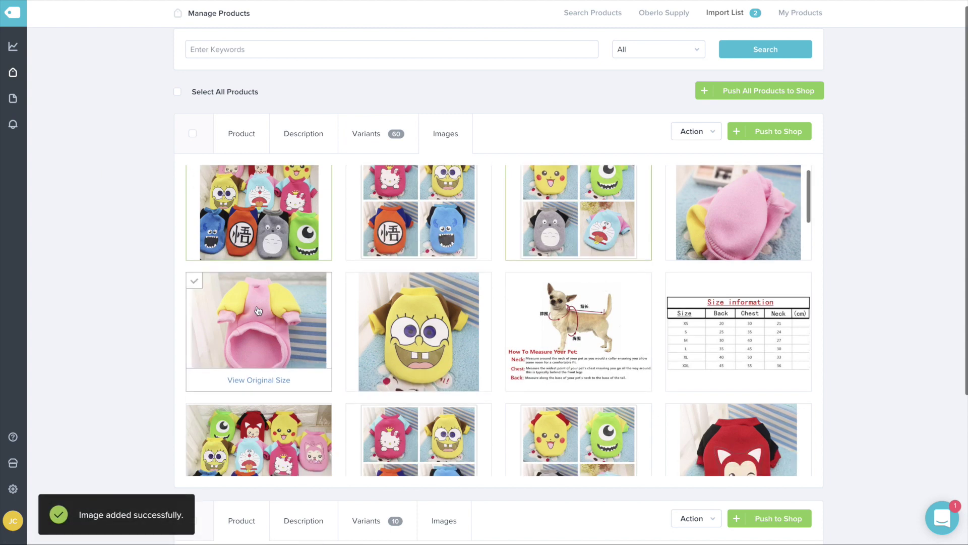
# - Add the flat pink fox coat photo and the two pink-and-yellow underside photos to the dog coat's images
pyautogui.moveTo(352, 257)
pyautogui.scroll(-5, 351, 256)
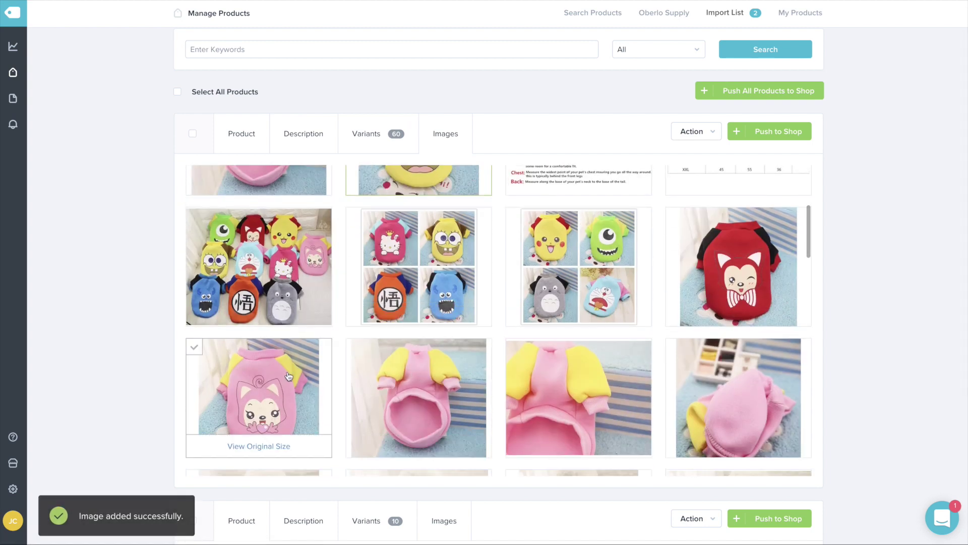
pyautogui.moveTo(522, 411)
pyautogui.click(520, 353)
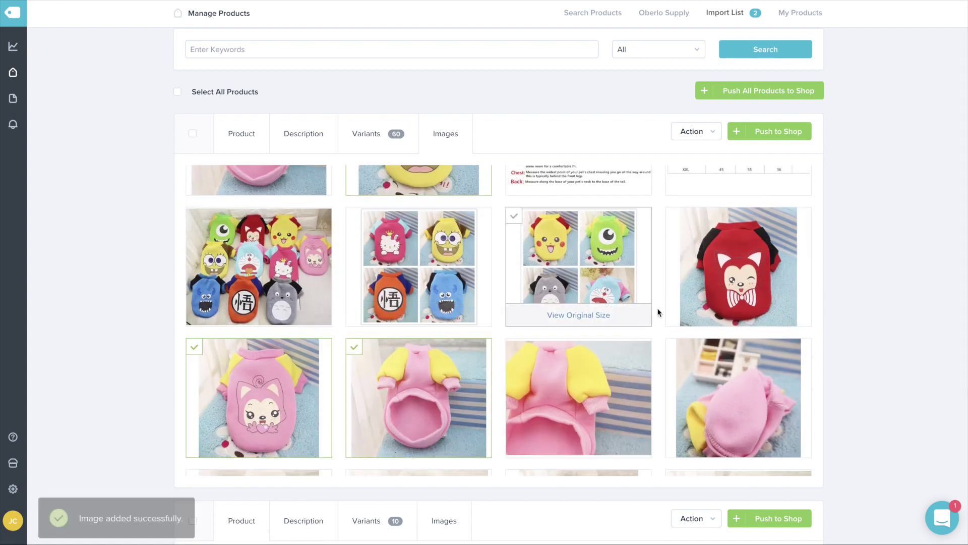
# - Add the photos of the dog facing forward in the pink-and-yellow coat and of the dog wearing the Pikachu coat
pyautogui.scroll(-6, 741, 295)
pyautogui.scroll(1, 527, 246)
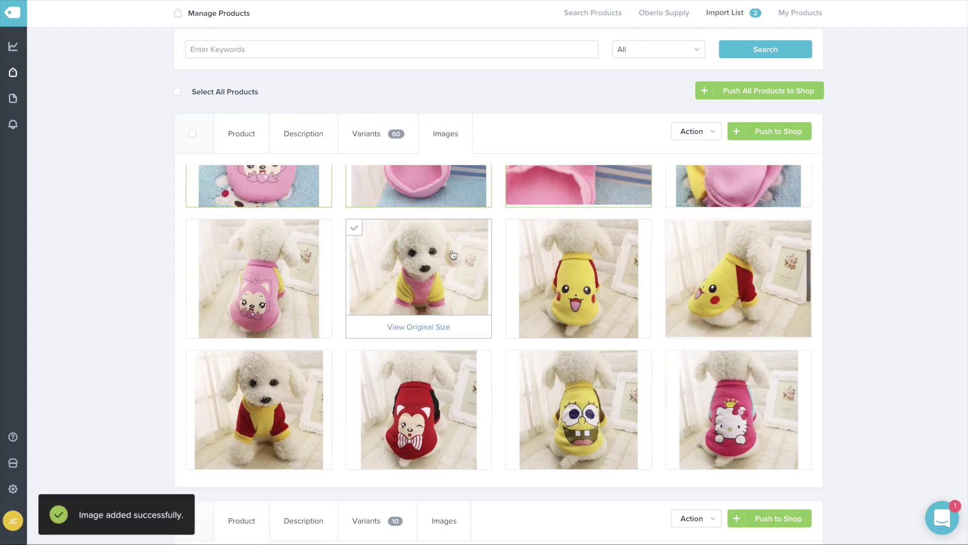
pyautogui.click(354, 228)
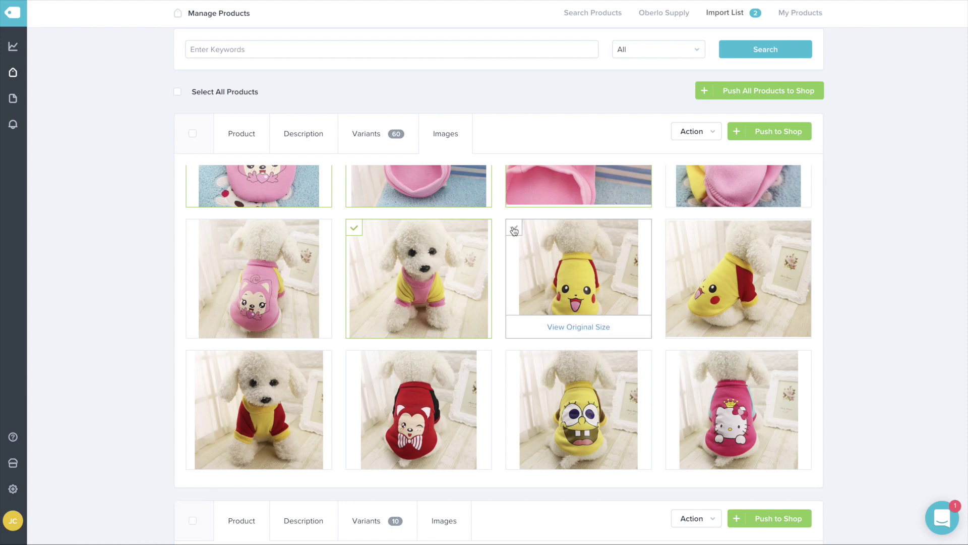
pyautogui.click(574, 269)
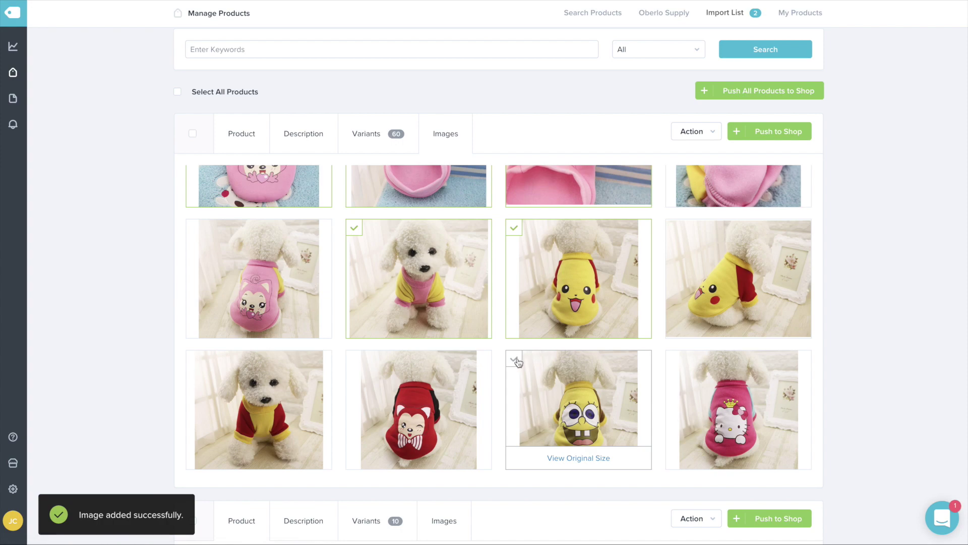
# - Review the remaining dog coat images and push the product to the shop
pyautogui.scroll(-6, 518, 362)
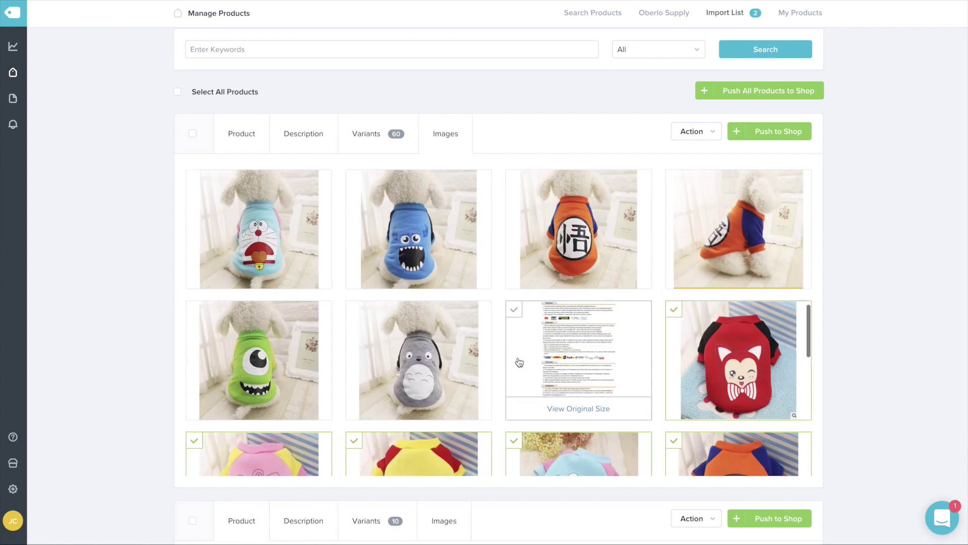
pyautogui.scroll(-2, 518, 361)
pyautogui.scroll(-5, 544, 321)
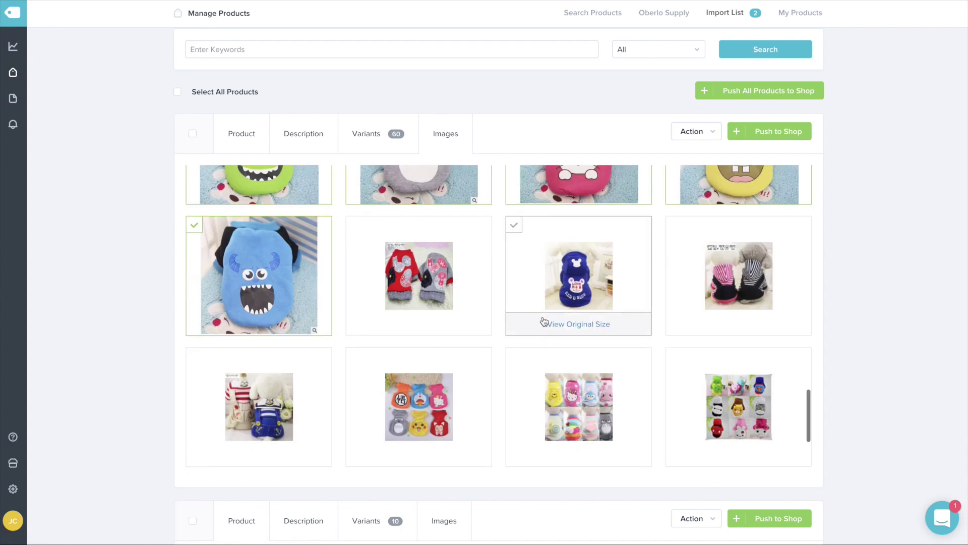
pyautogui.scroll(-10, 432, 346)
pyautogui.scroll(10, 713, 368)
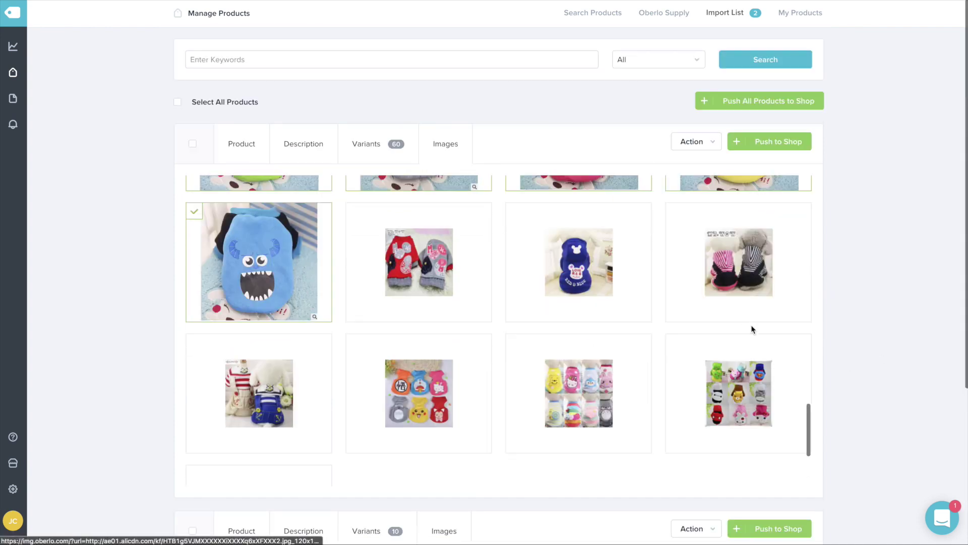
pyautogui.scroll(5, 752, 329)
pyautogui.scroll(-1, 294, 211)
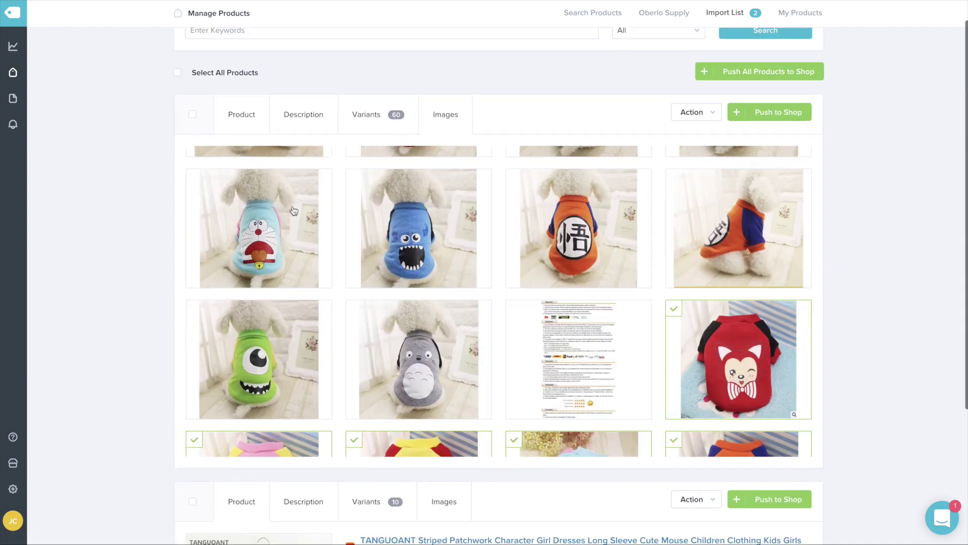
pyautogui.click(778, 112)
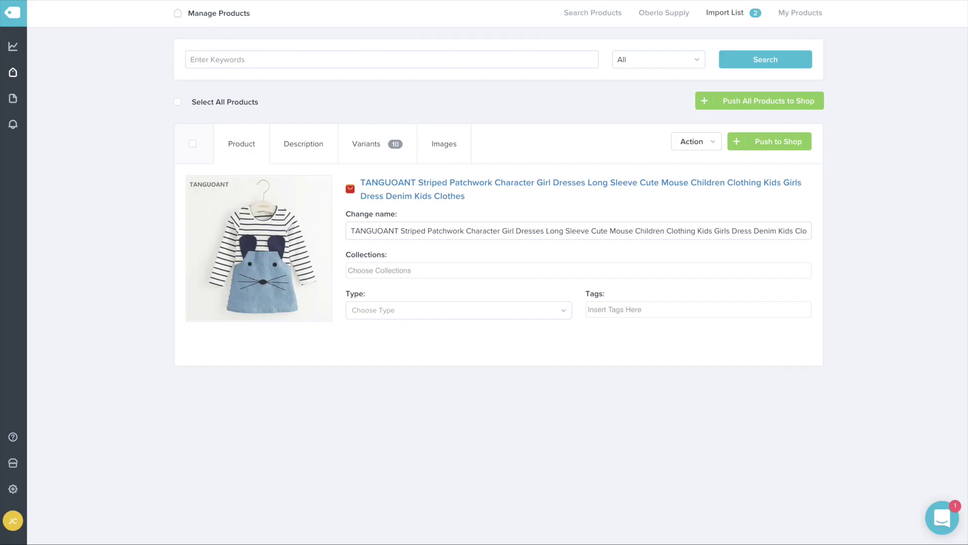
# - Rename the striped mouse dress "Long Sleeve Mouse Shirt" and assign it to the Home page collection
pyautogui.click(424, 230)
pyautogui.hotkey('ctrl', 'a')
pyautogui.write('L')
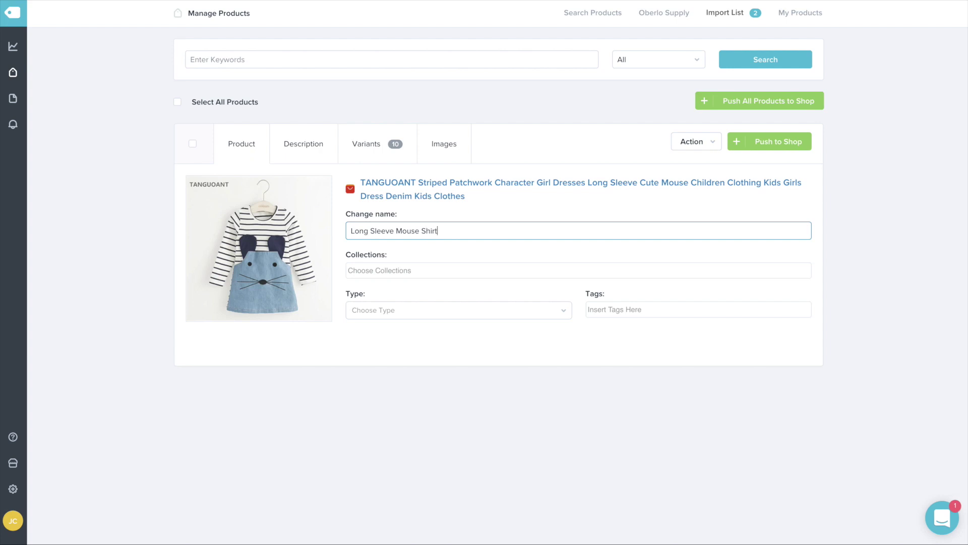
pyautogui.click(443, 265)
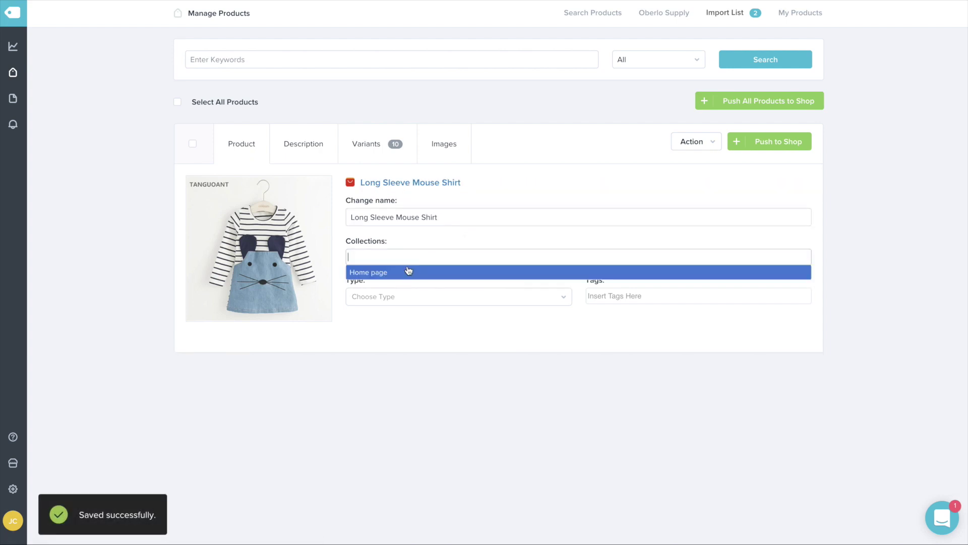
pyautogui.click(407, 270)
# - Review the mouse shirt's description and its long-sleeve and short-sleeve variants with their costs and prices
pyautogui.click(317, 151)
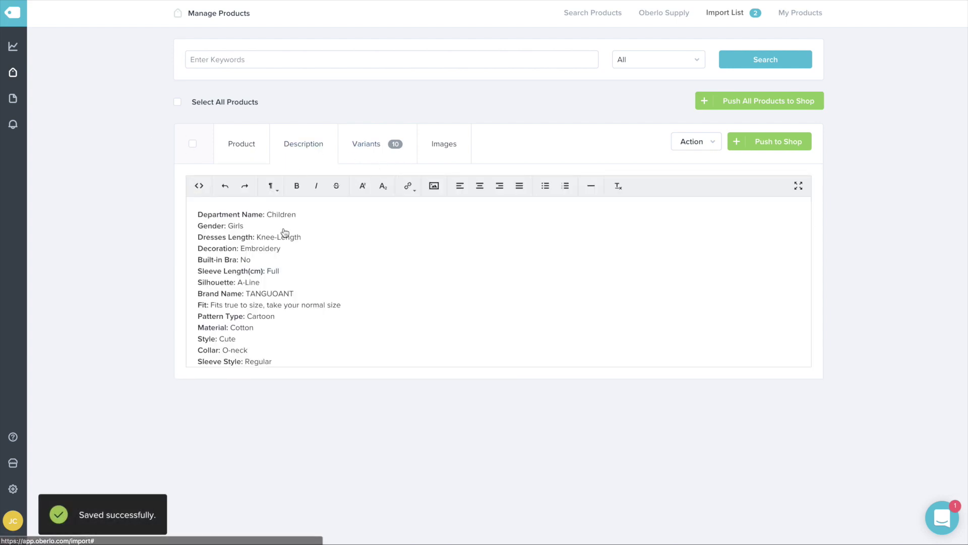
pyautogui.click(368, 146)
pyautogui.scroll(-5, 398, 278)
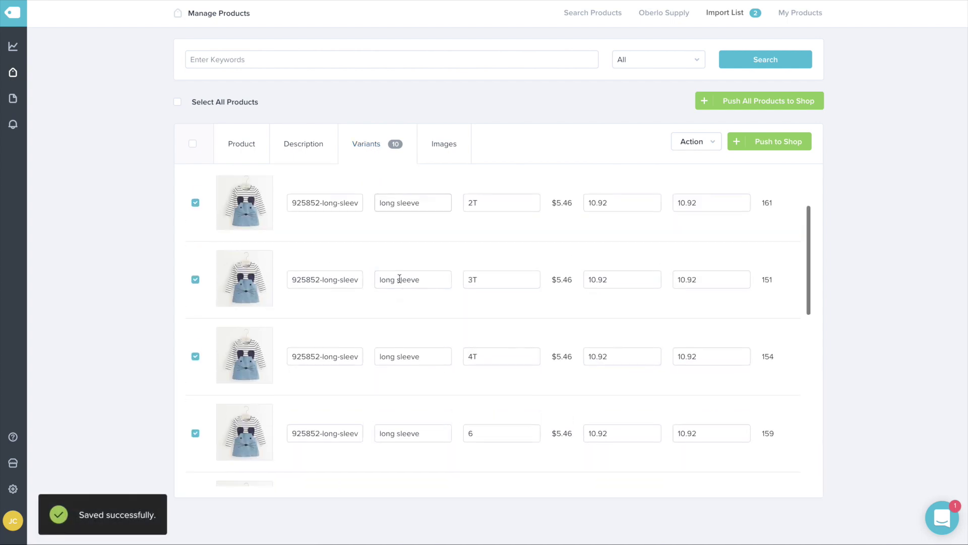
pyautogui.scroll(-3, 403, 279)
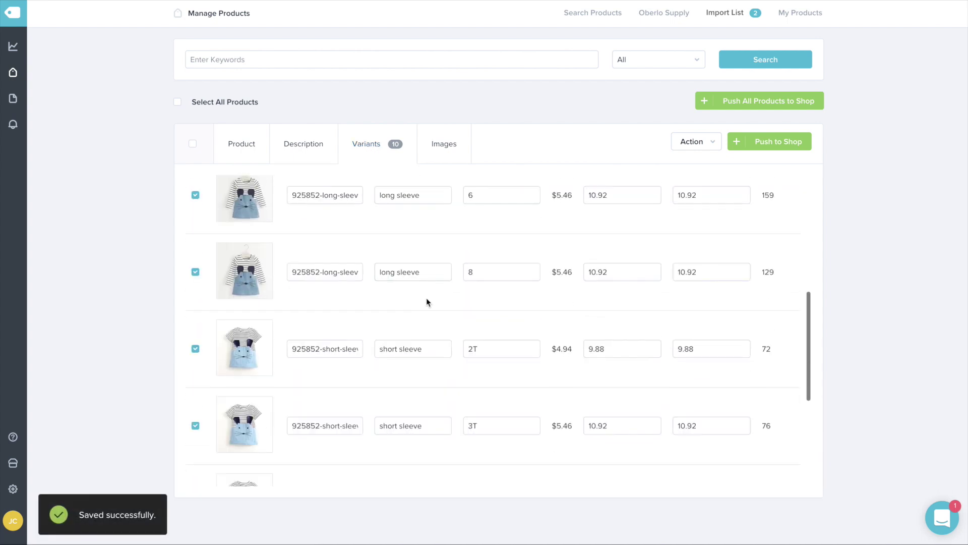
pyautogui.scroll(10, 795, 459)
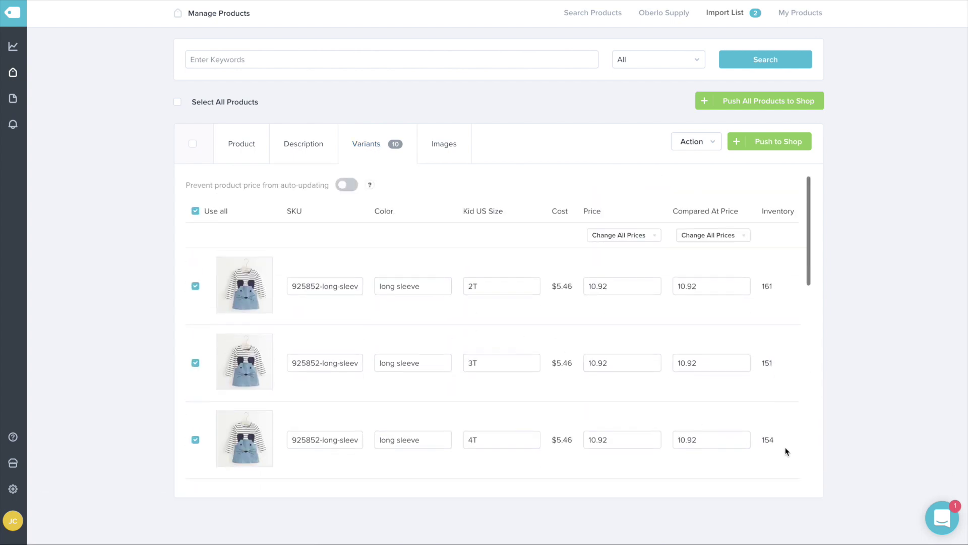
pyautogui.scroll(-5, 782, 433)
pyautogui.scroll(5, 782, 432)
# - Set the price of all mouse shirt variants to 19.95
pyautogui.click(631, 237)
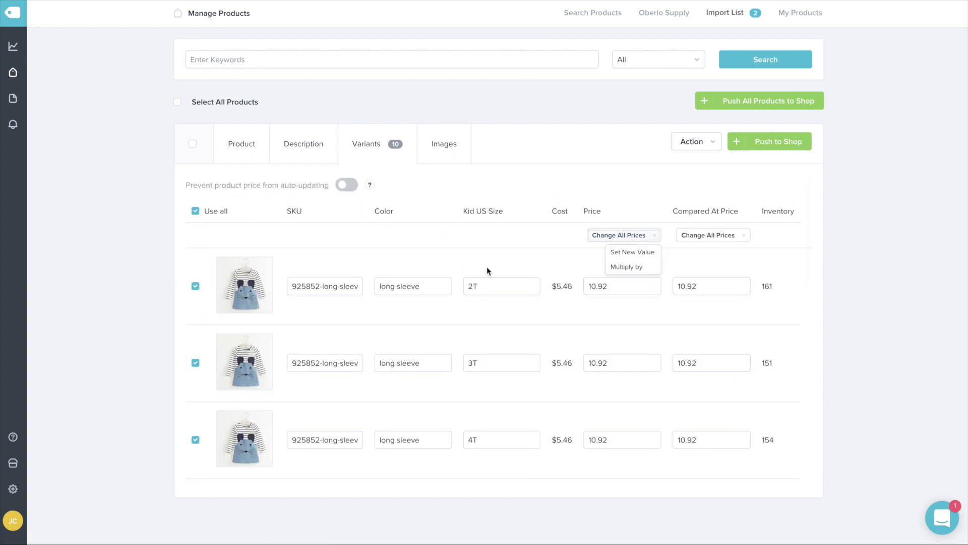
pyautogui.scroll(-8, 565, 286)
pyautogui.scroll(8, 565, 286)
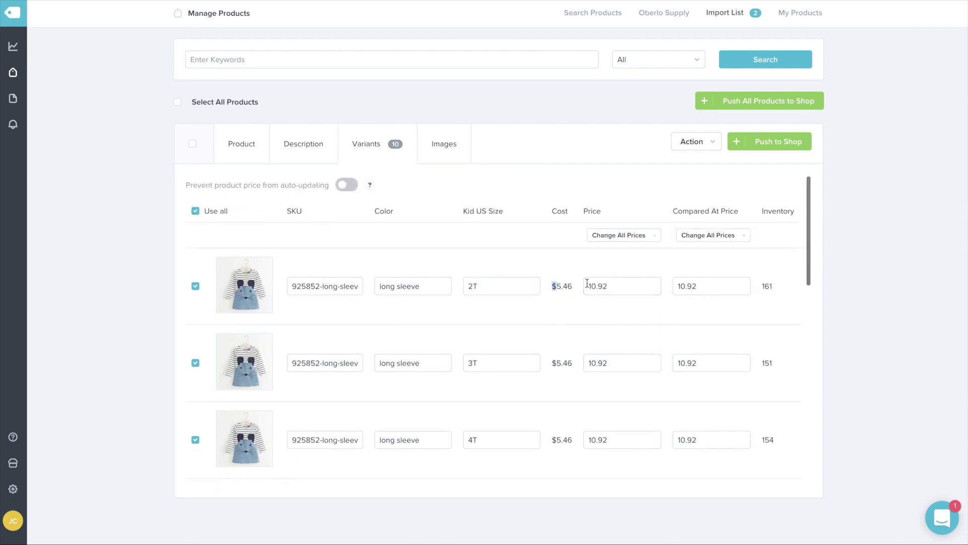
pyautogui.click(621, 235)
pyautogui.click(631, 254)
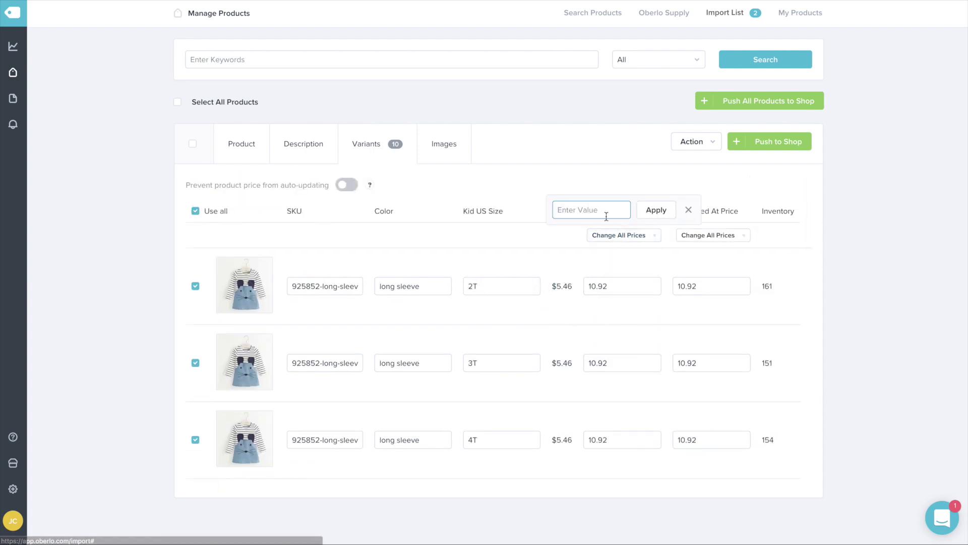
pyautogui.write('17')
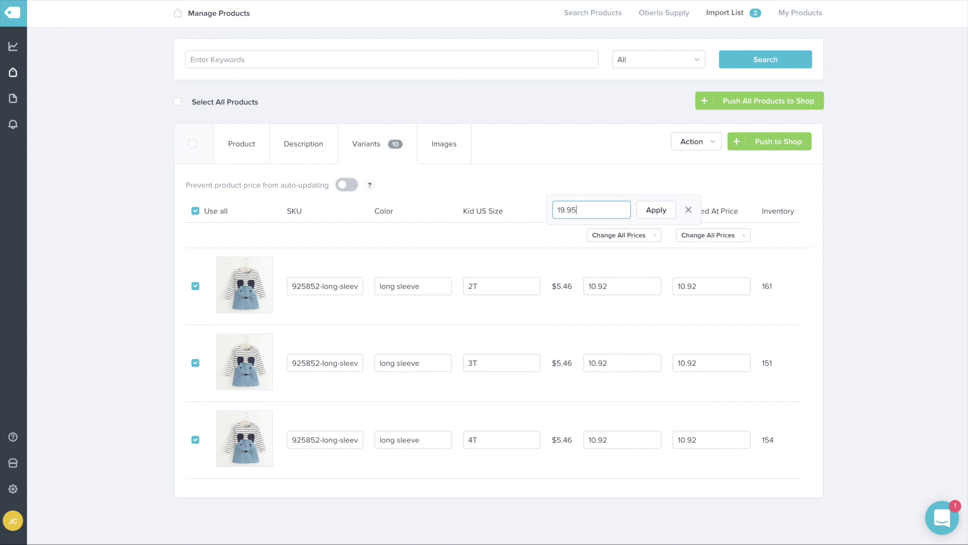
pyautogui.click(658, 210)
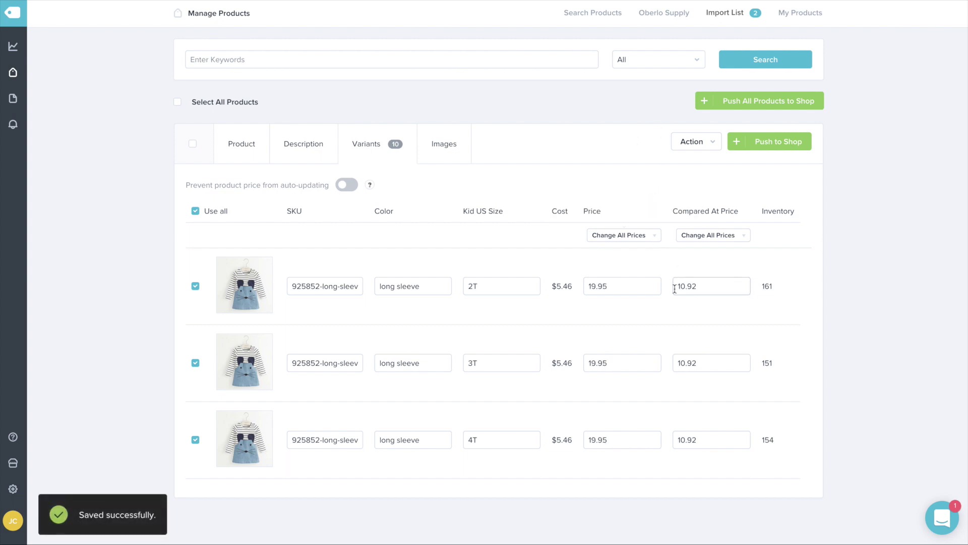
# - Set the compared-at price of all mouse shirt variants to 29.99 and check it across the variant list
pyautogui.click(712, 239)
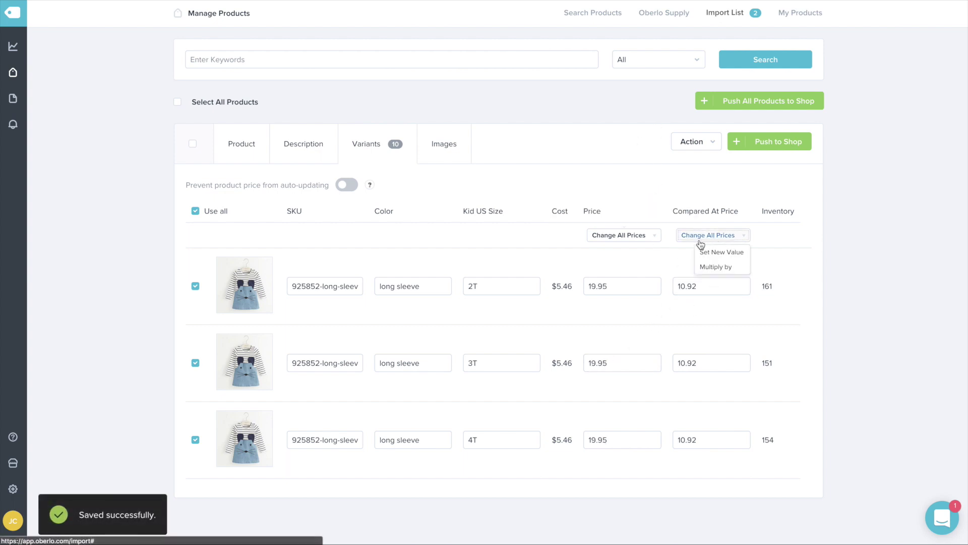
pyautogui.click(706, 251)
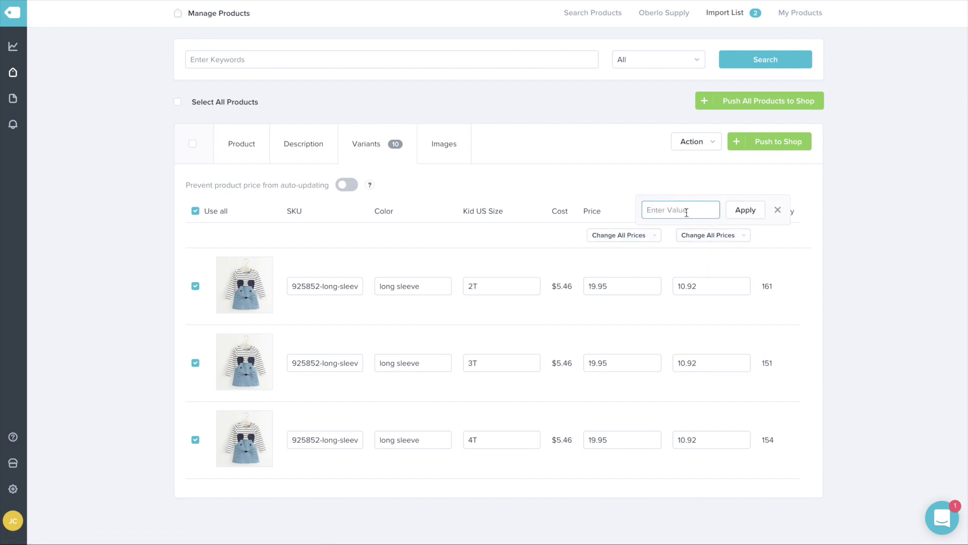
pyautogui.write('29.99')
pyautogui.click(742, 210)
pyautogui.scroll(-10, 639, 323)
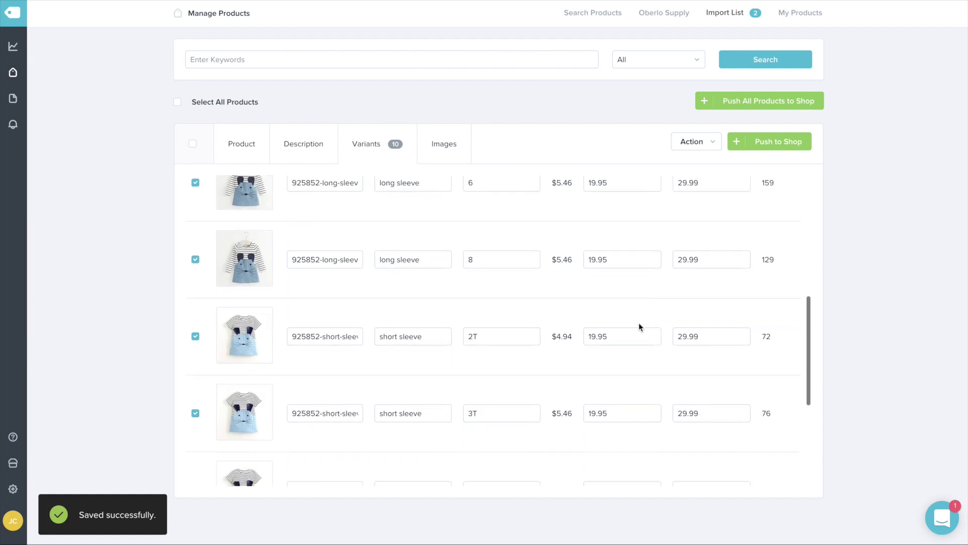
pyautogui.scroll(10, 639, 323)
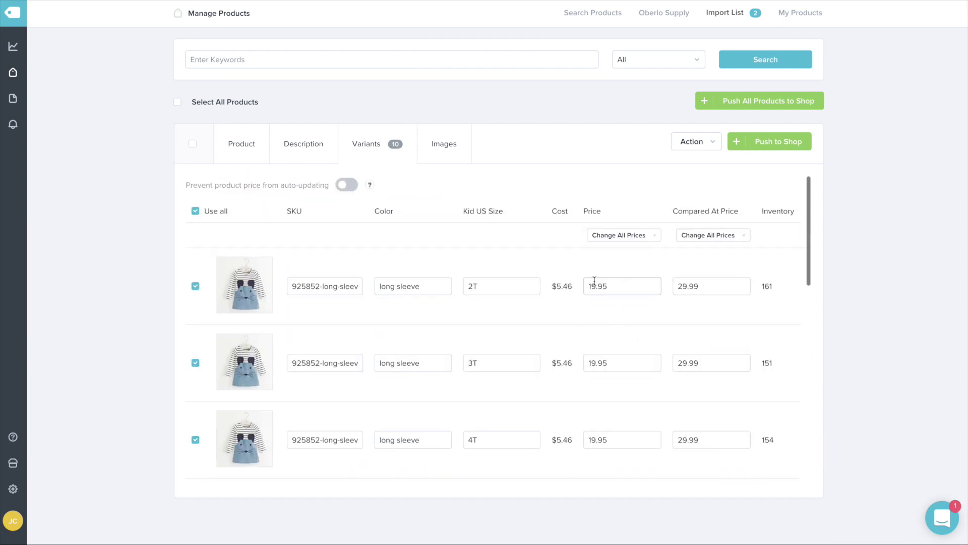
# - Set the price of all mouse shirt variants to 14.95
pyautogui.click(620, 235)
pyautogui.click(628, 251)
pyautogui.write('14.95')
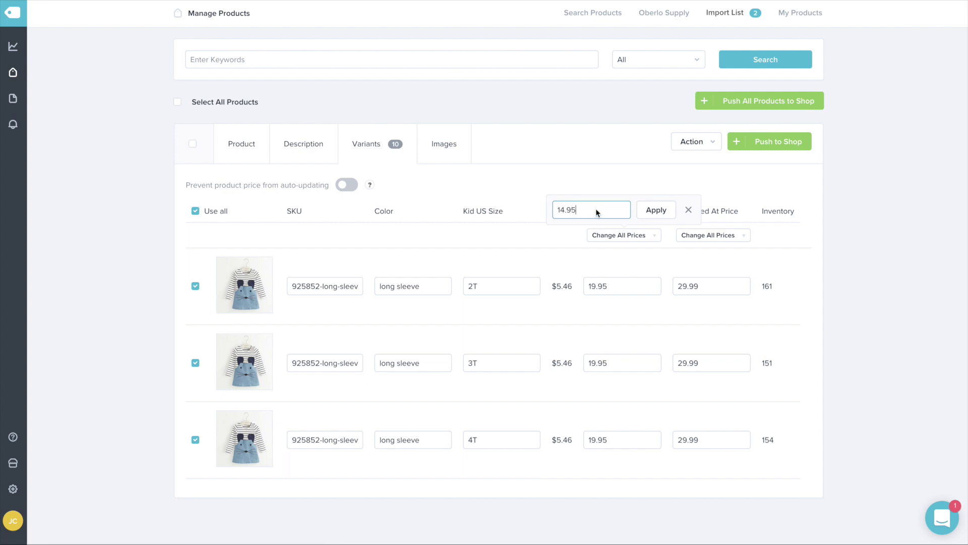
pyautogui.click(654, 209)
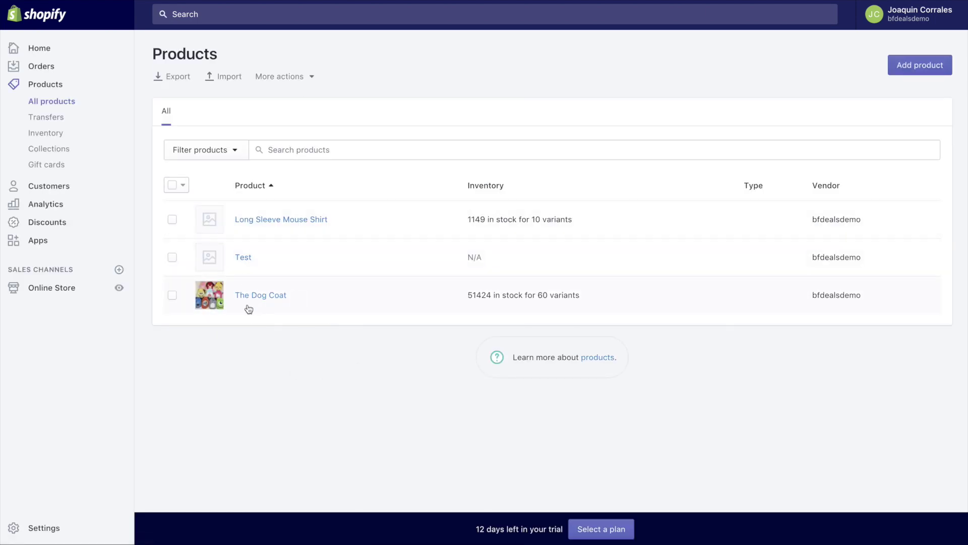
# - Open The Dog Coat in the Shopify admin and review its description, images and variants
pyautogui.click(272, 299)
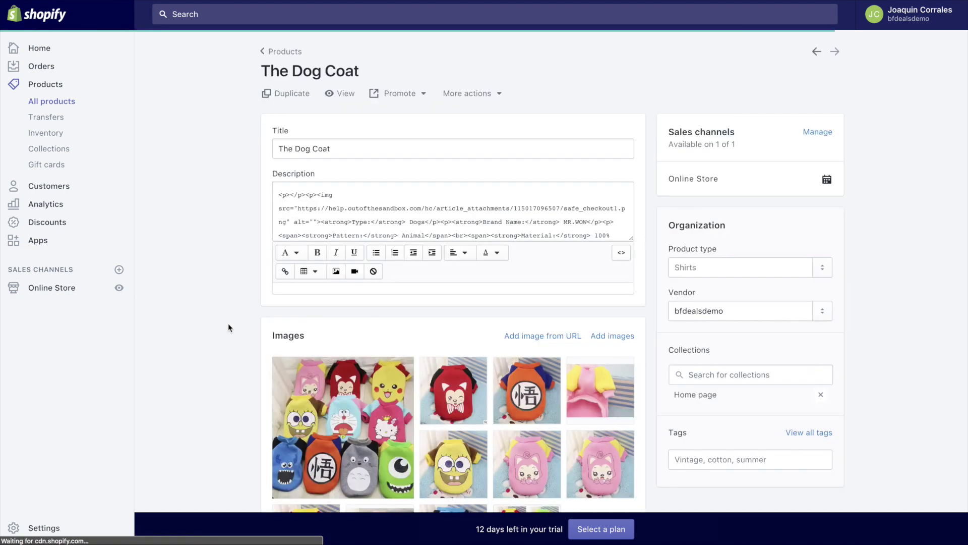
pyautogui.scroll(-4, 249, 254)
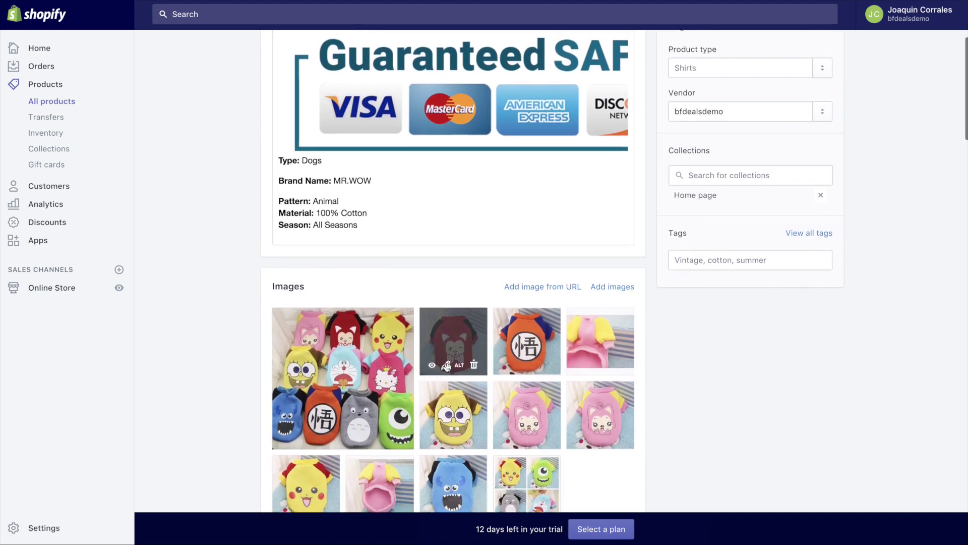
pyautogui.scroll(4, 423, 337)
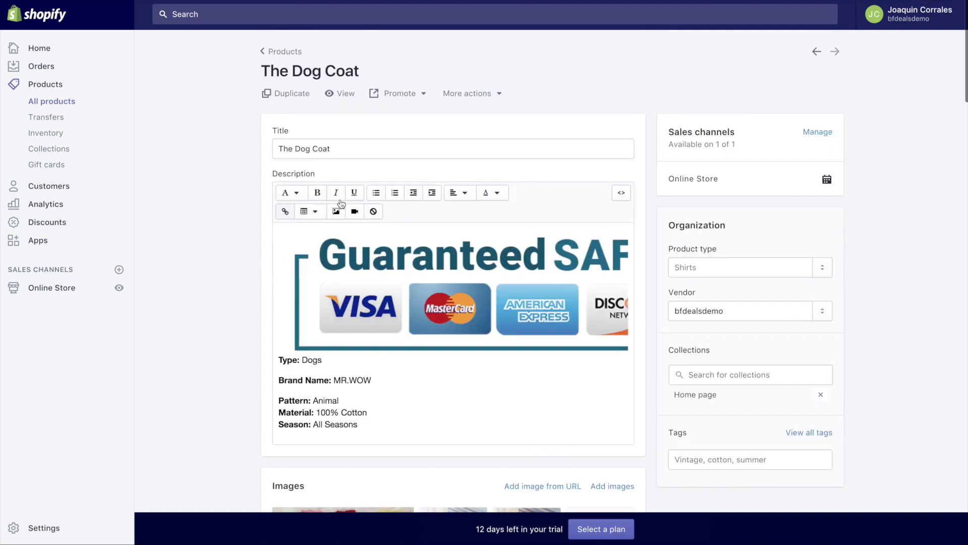
pyautogui.scroll(-20, 220, 173)
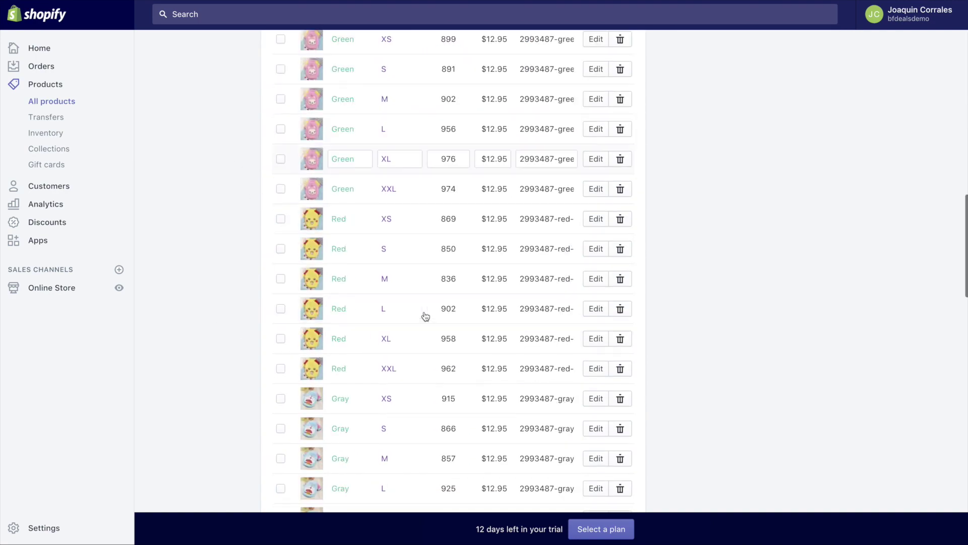
pyautogui.scroll(-10, 425, 316)
pyautogui.scroll(20, 423, 313)
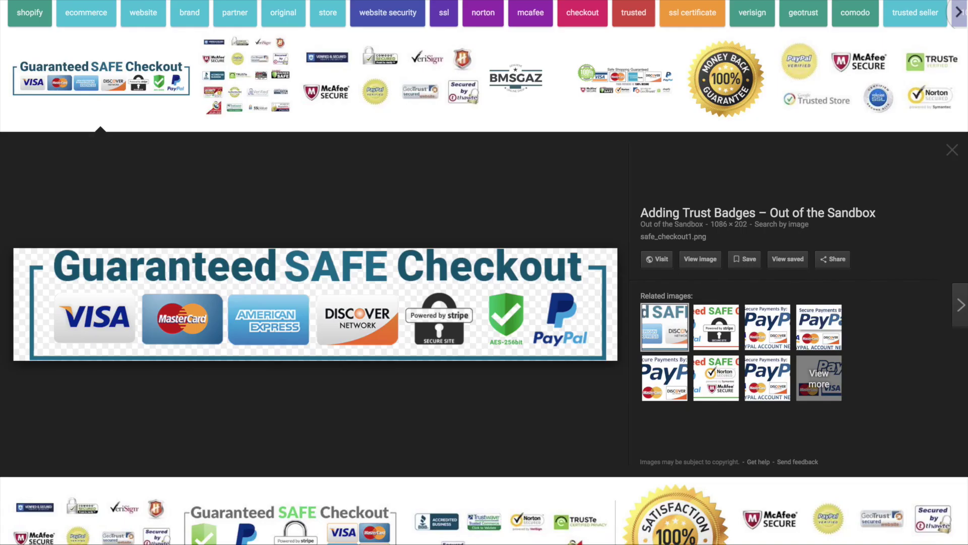
# - Load the live store at bfdealsdemo.myshopify.com and open The Dog Coat from the featured collection
pyautogui.hotkey('ctrl', 'l')
pyautogui.write('bfdsales')
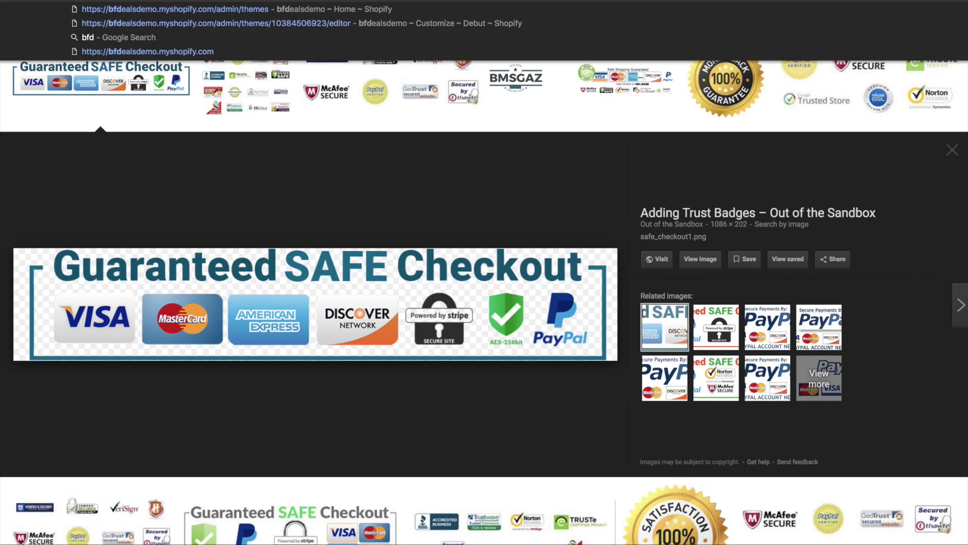
pyautogui.press('Return')
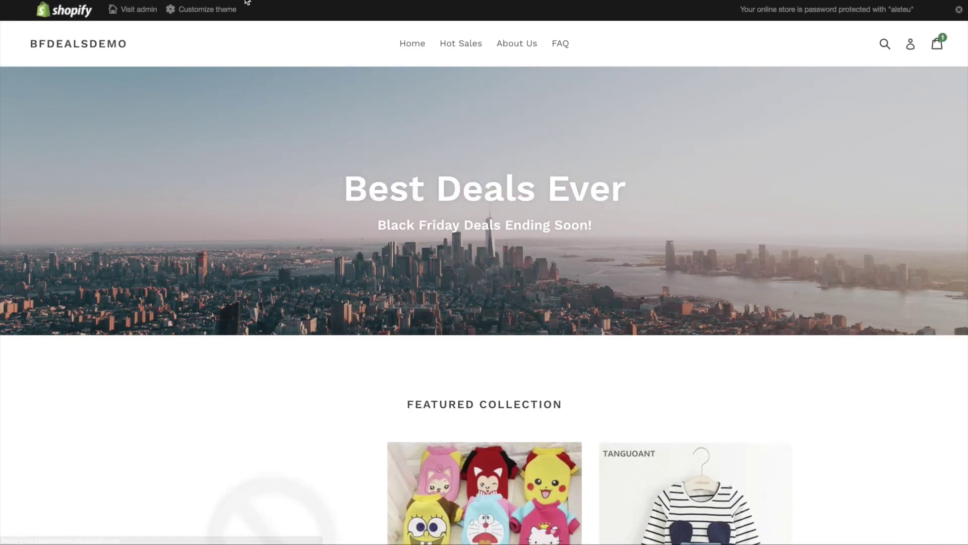
pyautogui.scroll(-5, 270, 97)
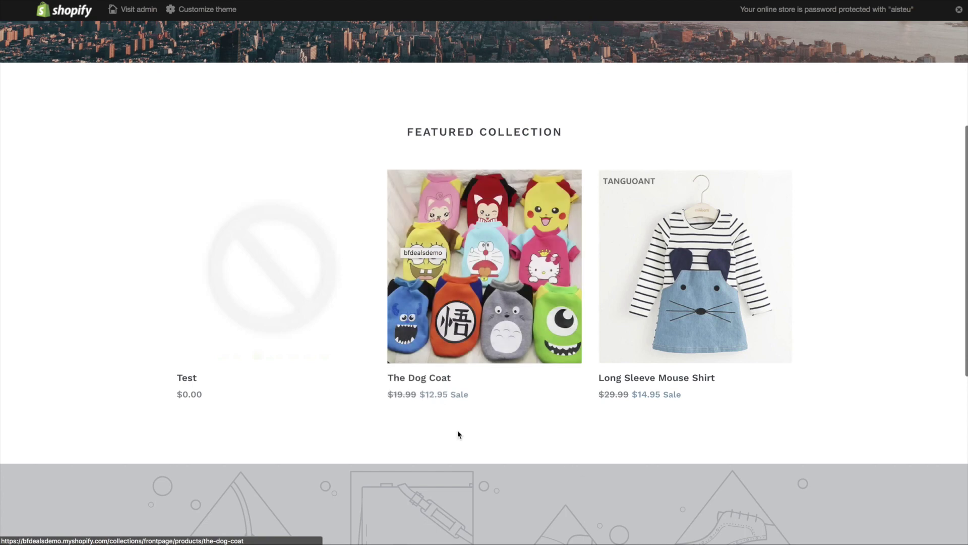
pyautogui.click(486, 306)
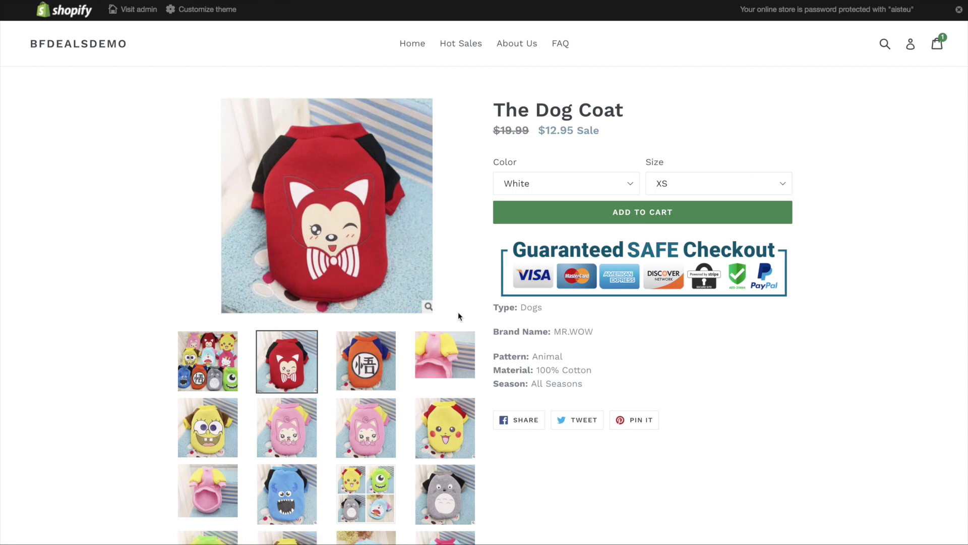
# - Preview the dog coat in Gray, add the Silver one in size L to the cart, and remove the Test item
pyautogui.click(543, 187)
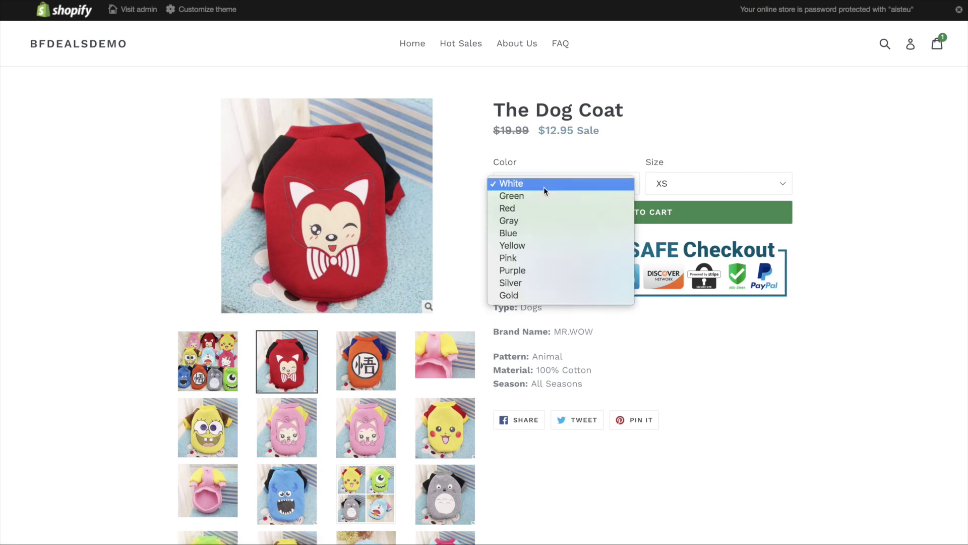
pyautogui.click(542, 222)
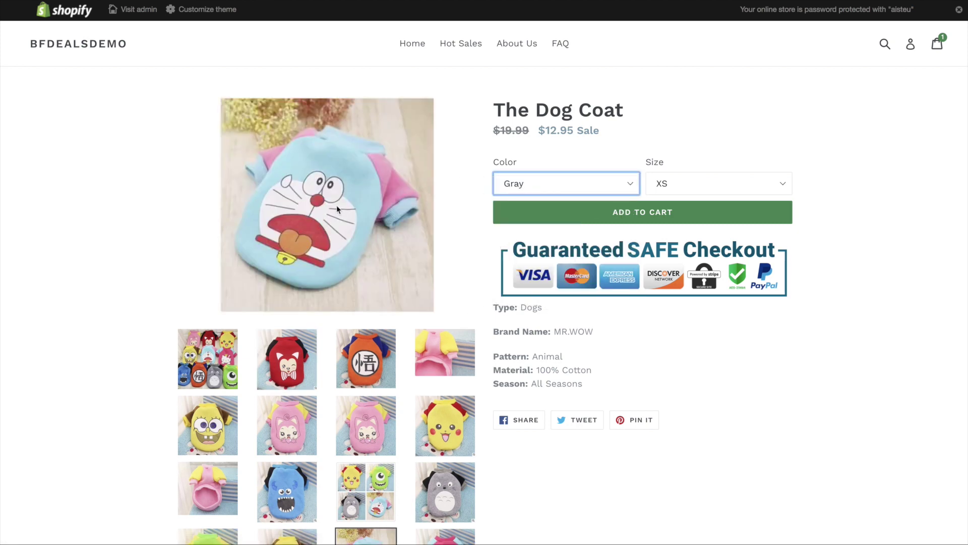
pyautogui.click(541, 193)
pyautogui.click(521, 244)
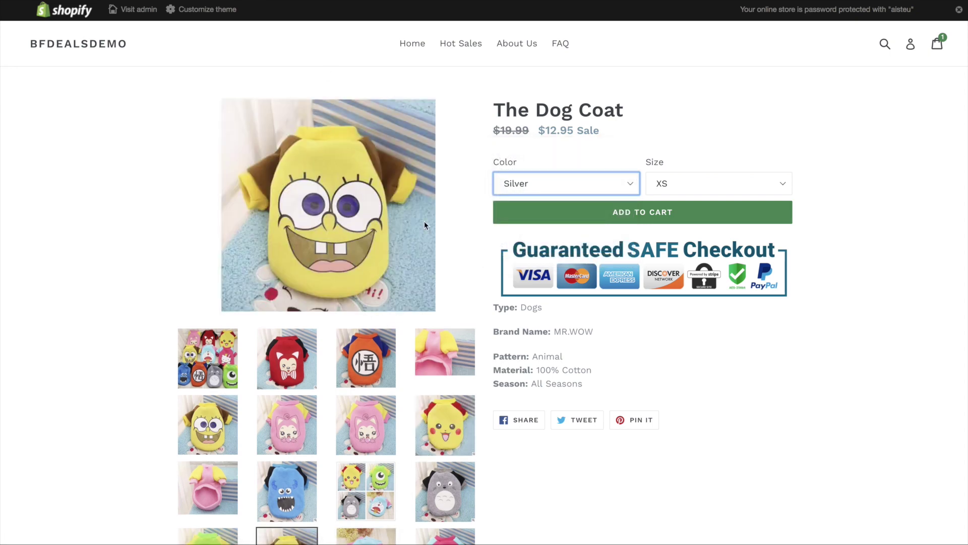
pyautogui.click(662, 182)
pyautogui.click(646, 222)
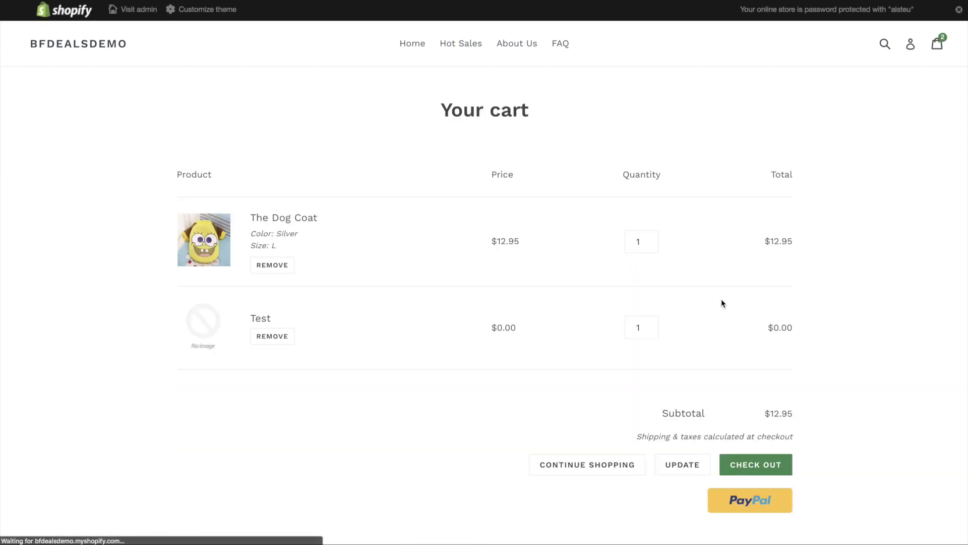
pyautogui.click(284, 337)
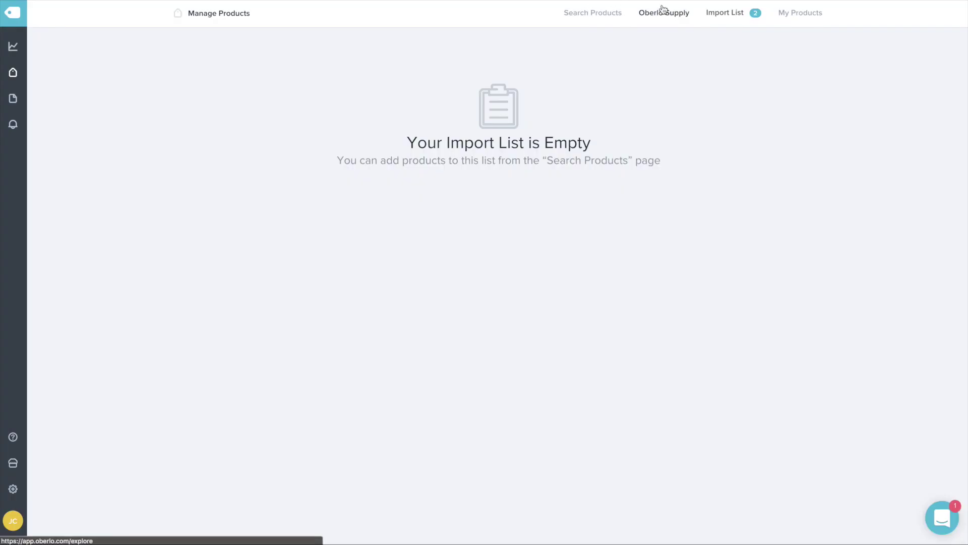
# - Open Oberlo's product search page, and in a new browser window search Google for "site: myshopify.com cat"
pyautogui.click(564, 10)
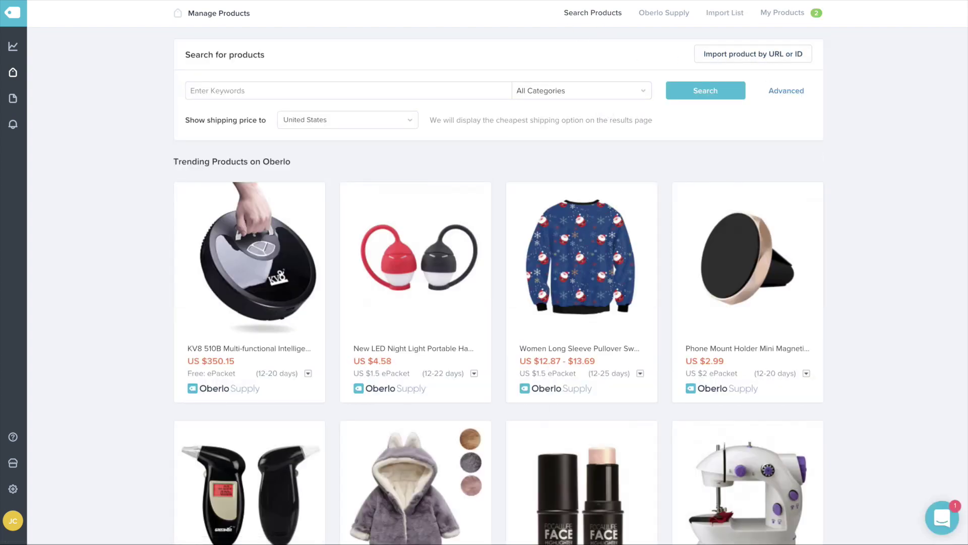
pyautogui.hotkey('ctrl', 'shift', 'n')
pyautogui.write('google.co')
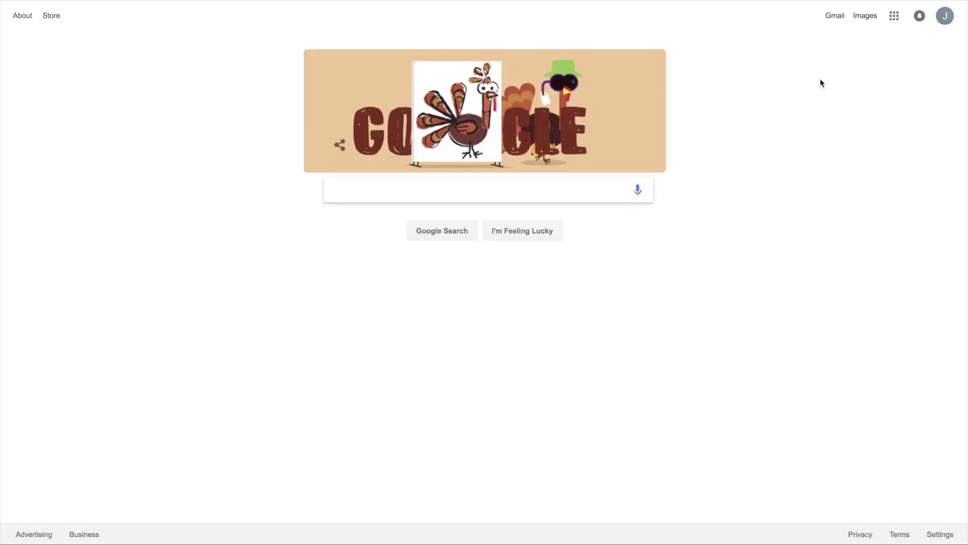
pyautogui.write('site: myshop')
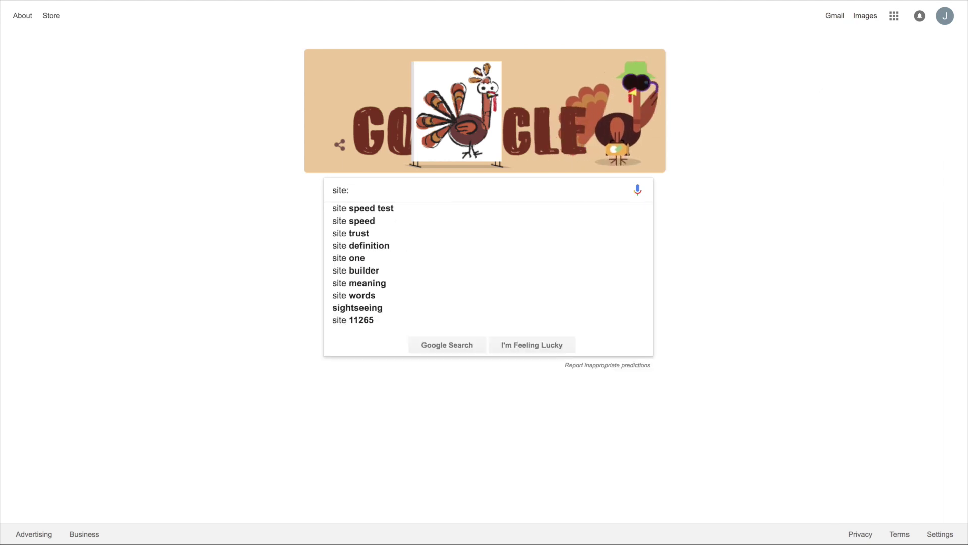
pyautogui.write('ify.com')
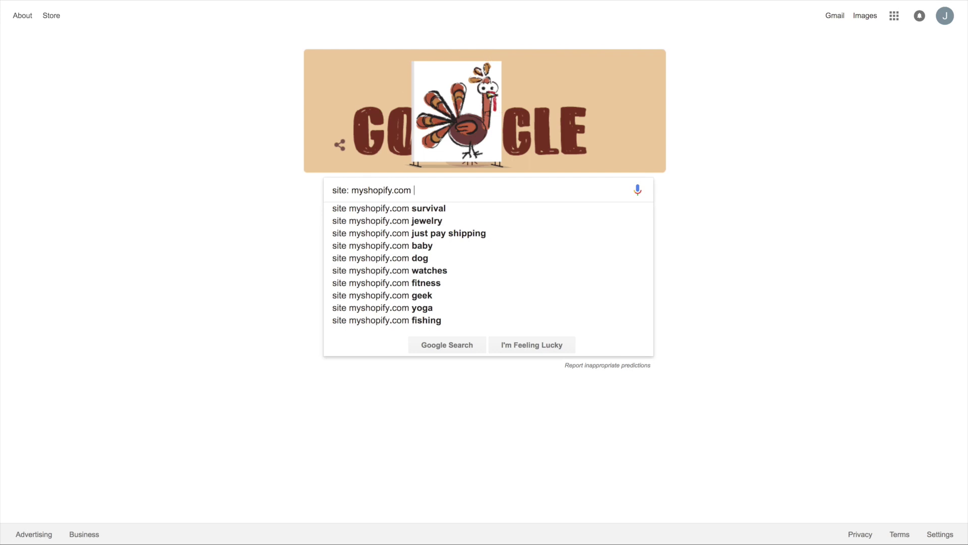
pyautogui.write('cat')
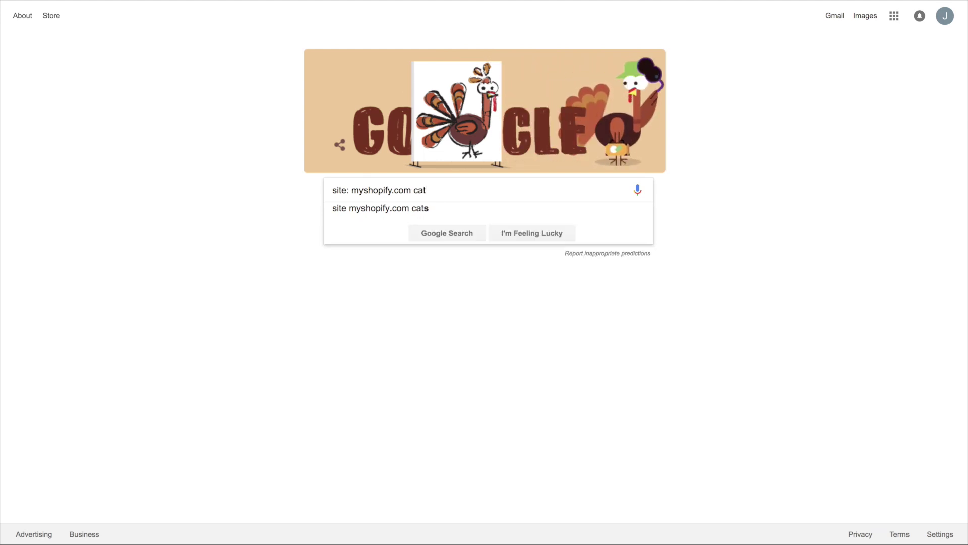
pyautogui.press('Return')
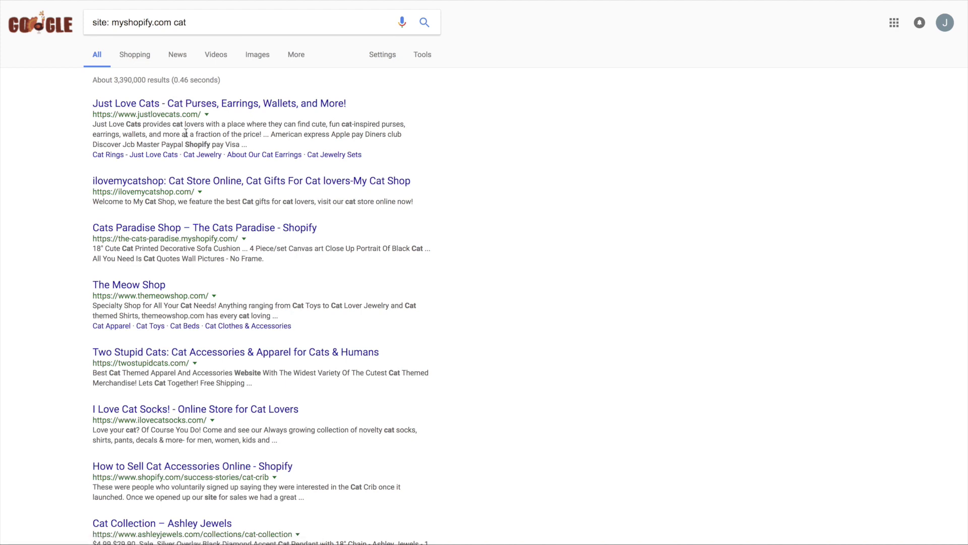
# - Open the Just Love Cats, ilovemycatshop and Cats Paradise Shop results in new browser tabs
pyautogui.click(176, 24)
pyautogui.click(87, 118)
pyautogui.rightClick(169, 106)
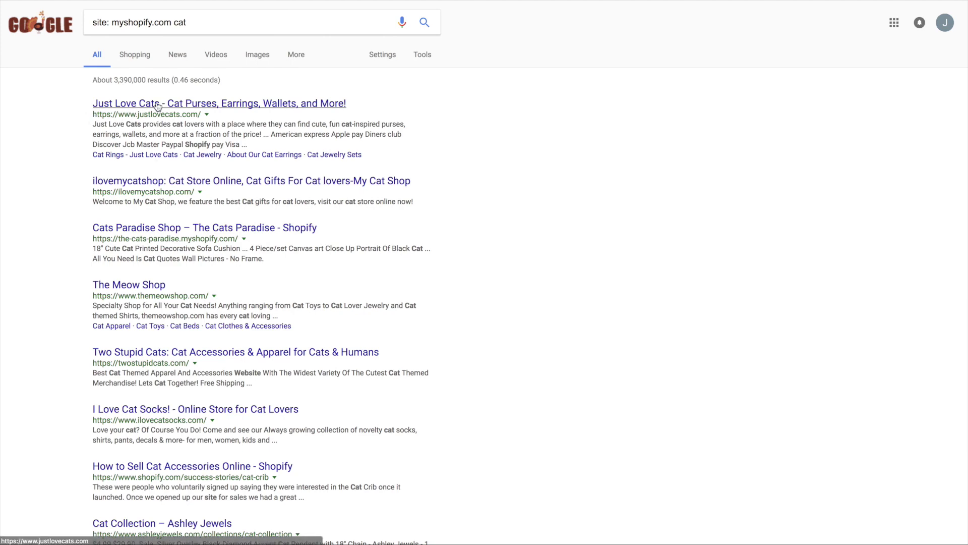
pyautogui.click(170, 107)
pyautogui.rightClick(178, 183)
pyautogui.click(180, 187)
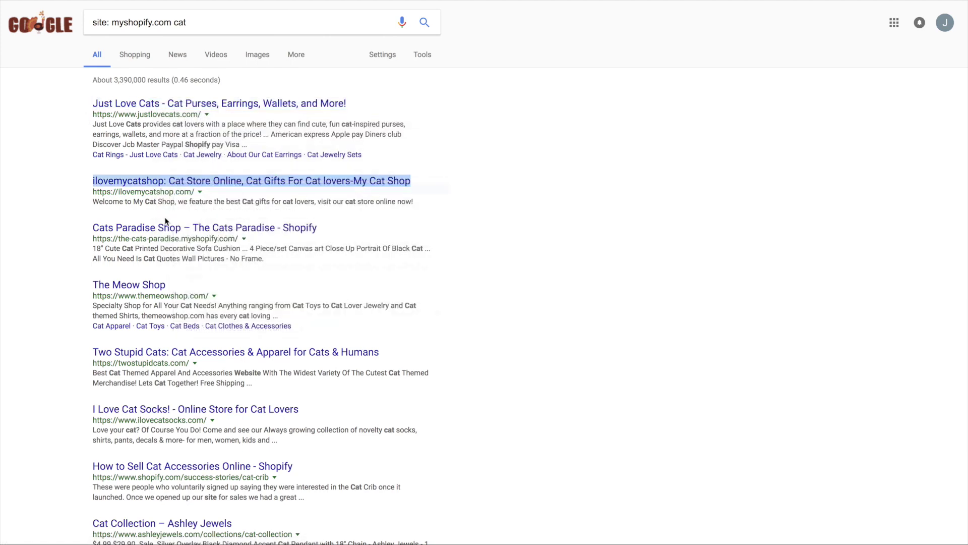
pyautogui.rightClick(161, 227)
pyautogui.click(373, 228)
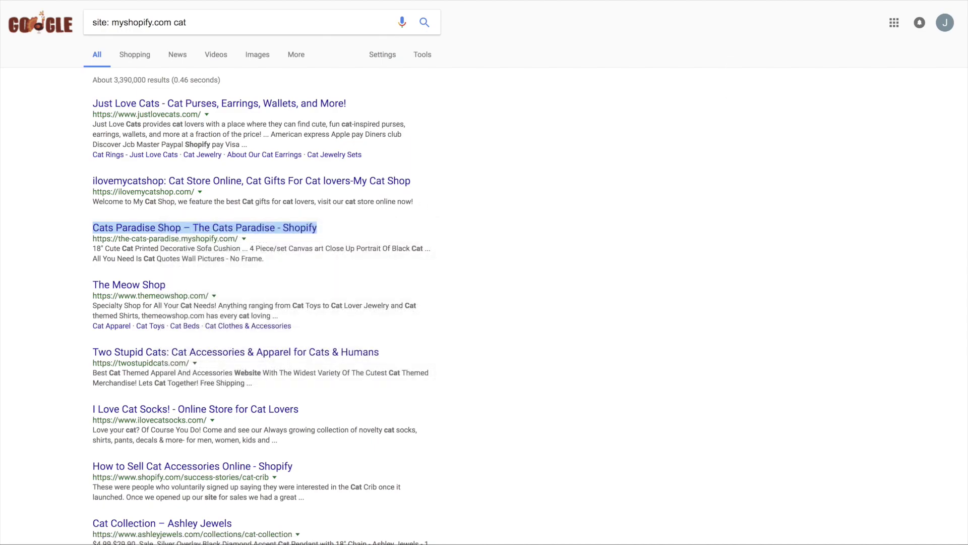
# - Switch to the Just Love Cats store and look through its homepage banner, categories and featured cat purses
pyautogui.hotkey('ctrl', 'Tab')
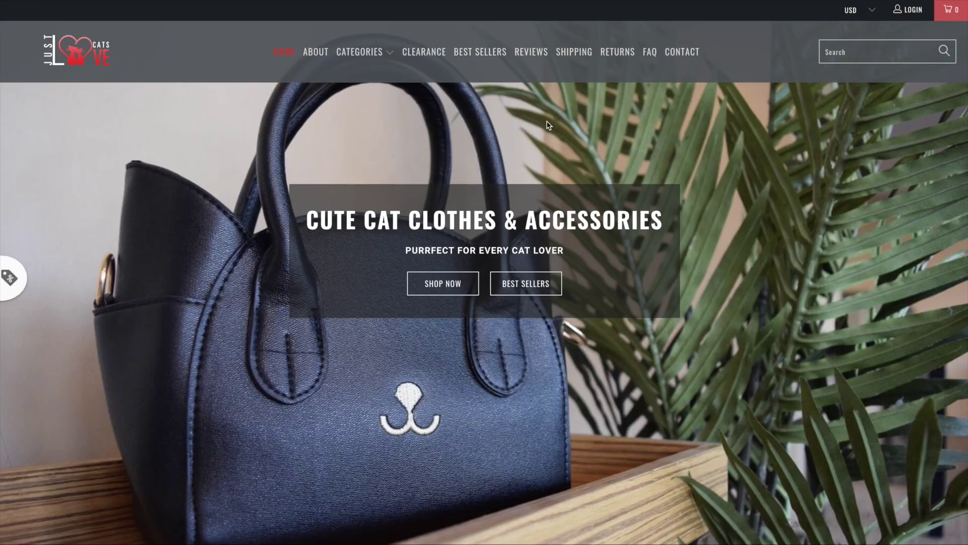
pyautogui.scroll(-8, 548, 124)
pyautogui.scroll(-6, 547, 120)
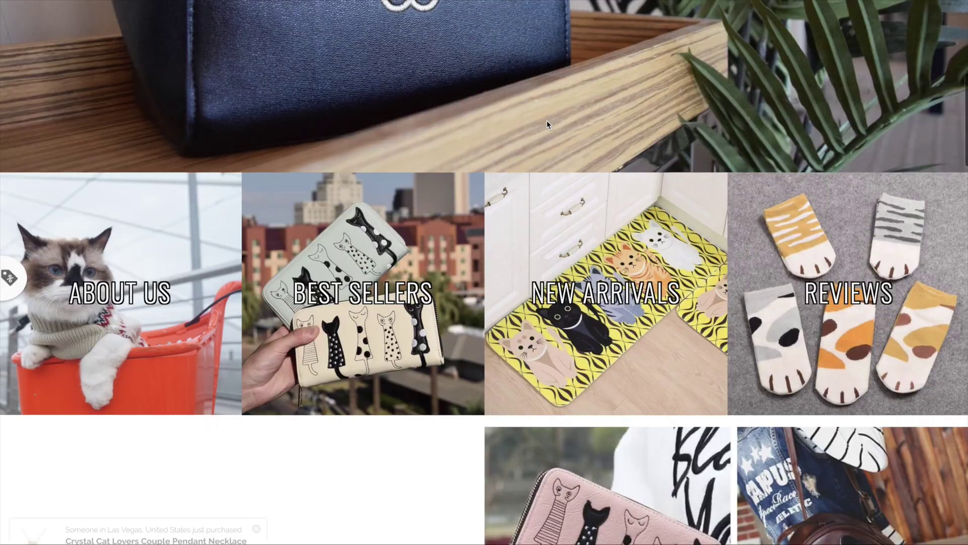
pyautogui.scroll(-10, 529, 124)
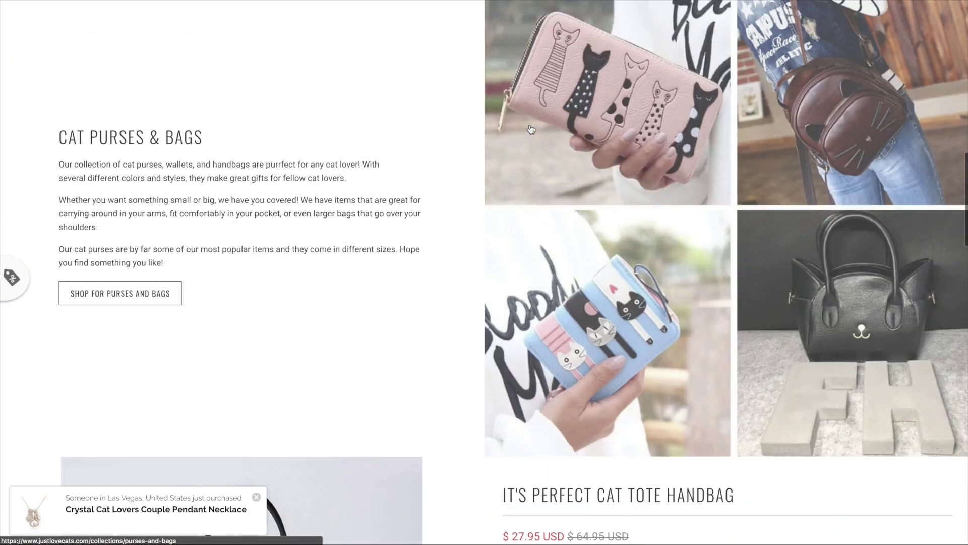
pyautogui.scroll(-4, 530, 129)
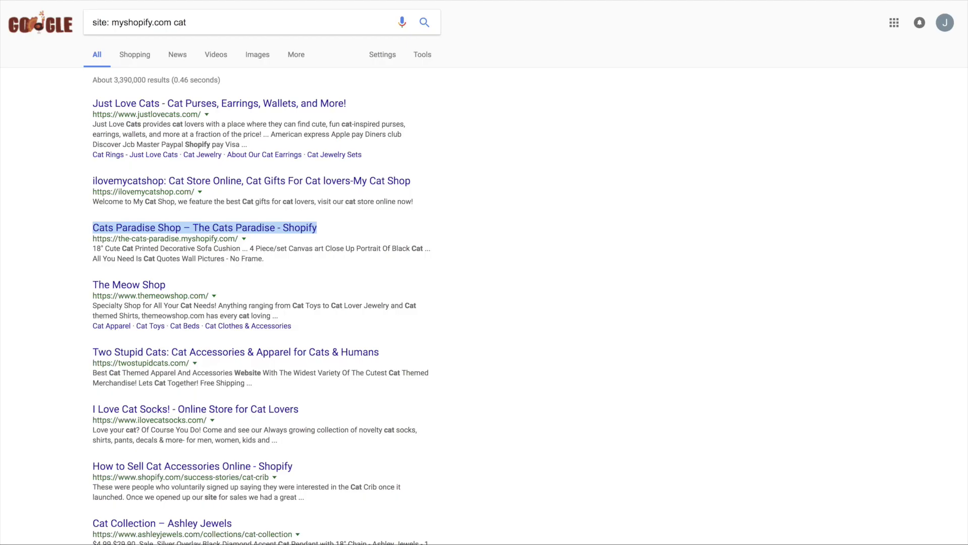
# - Search Google for "site: myshopify.com survival" and open the Elite Survivor result in a new tab
pyautogui.doubleClick(181, 22)
pyautogui.write('suvr')
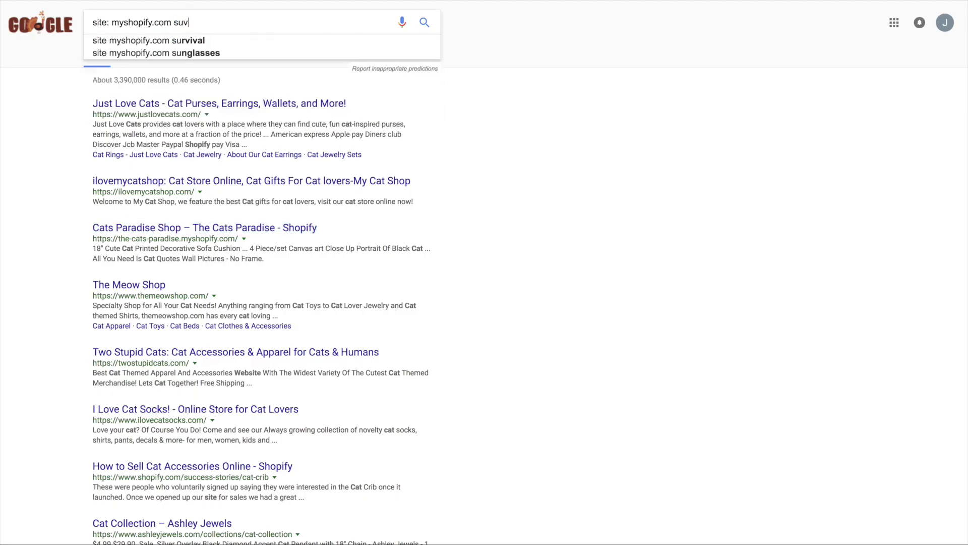
pyautogui.press('BackSpace')
pyautogui.press('BackSpace')
pyautogui.write('rvival')
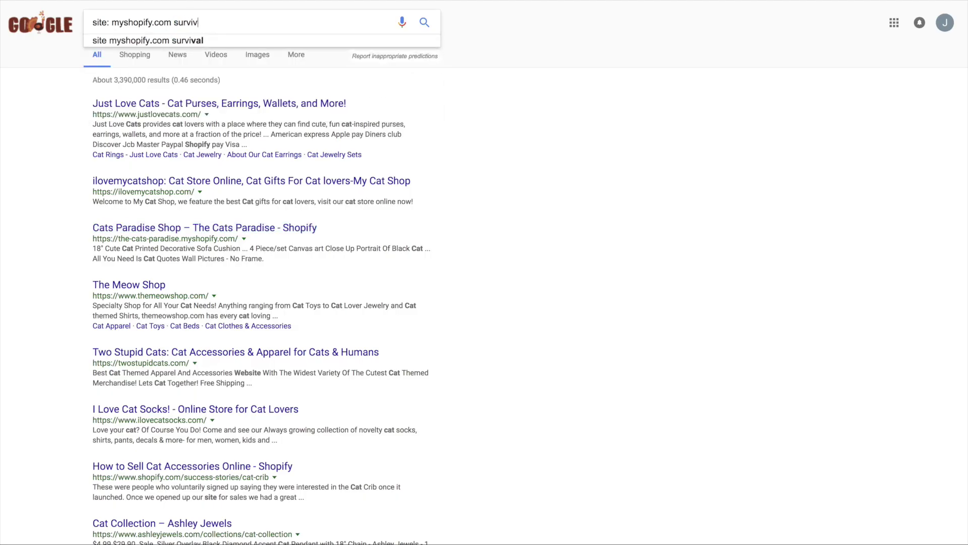
pyautogui.press('Return')
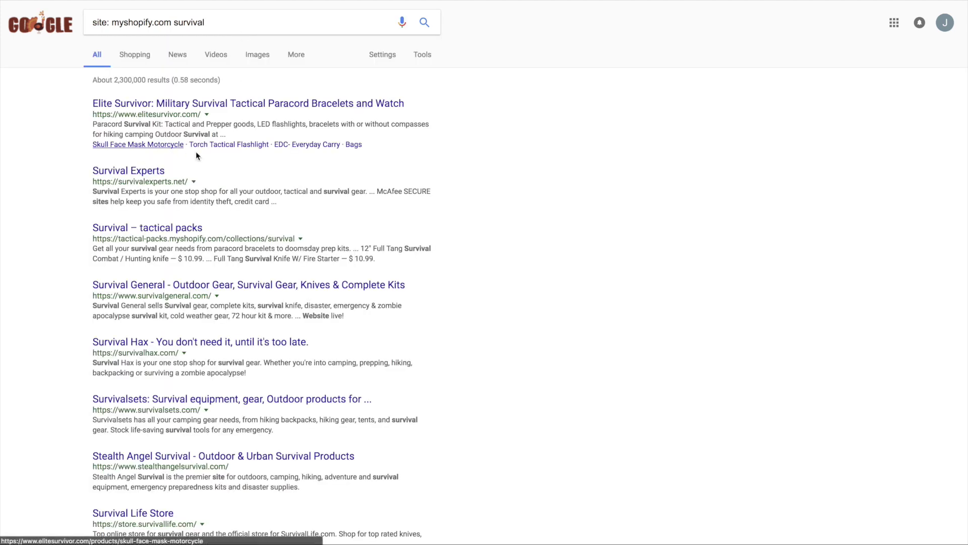
pyautogui.rightClick(175, 101)
pyautogui.click(217, 104)
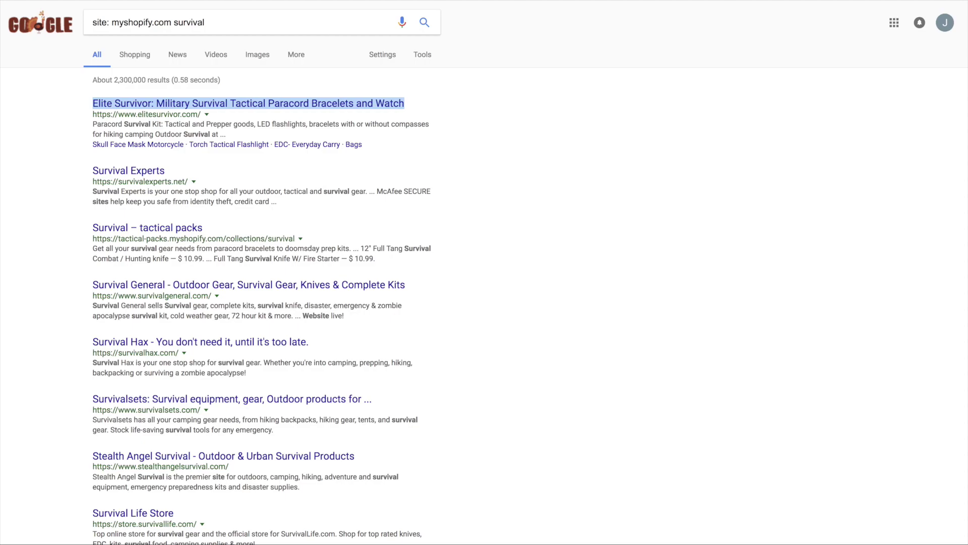
# - Examine the Elite Survivor homepage, from its header banner through the featured products, their prices and reviews
pyautogui.scroll(-7, 288, 339)
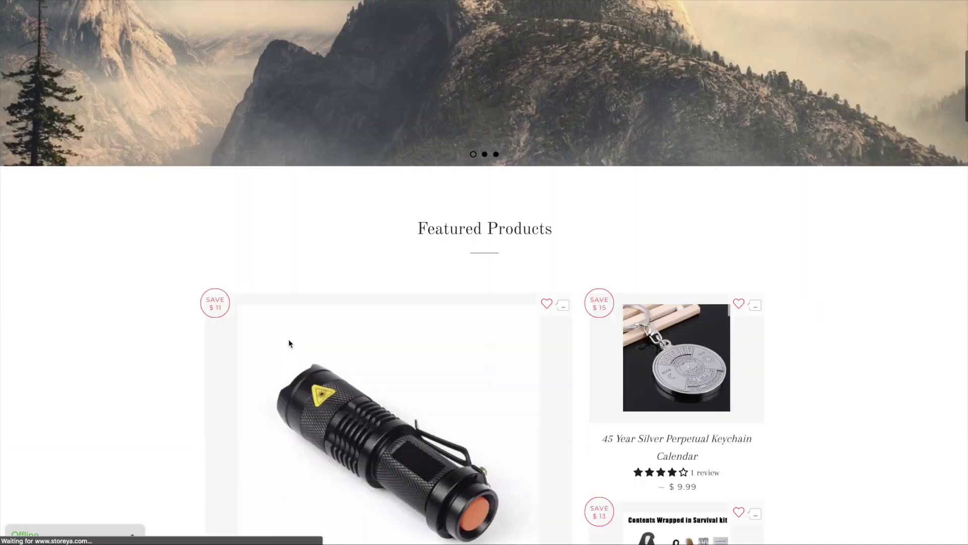
pyautogui.scroll(-3, 288, 343)
pyautogui.scroll(-7, 409, 265)
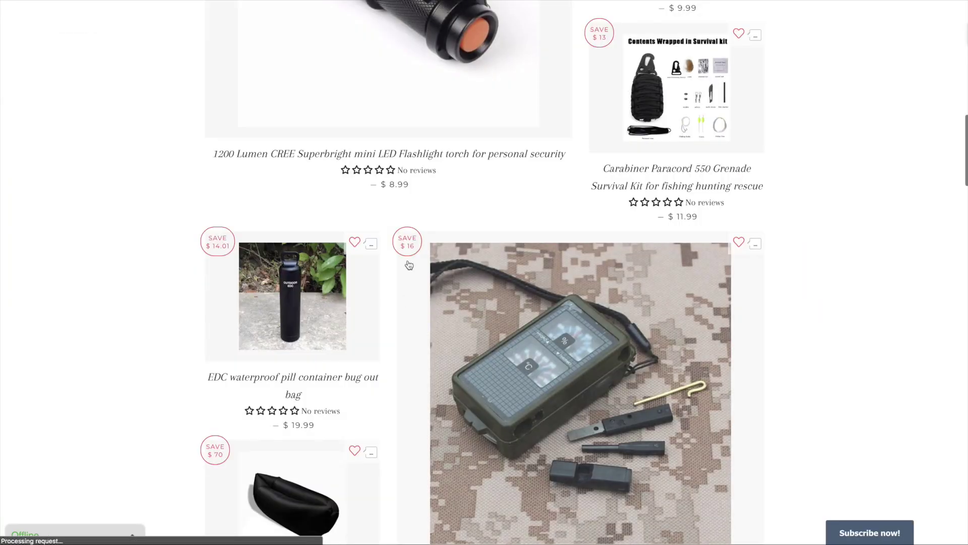
pyautogui.scroll(7, 409, 265)
pyautogui.scroll(-8, 409, 265)
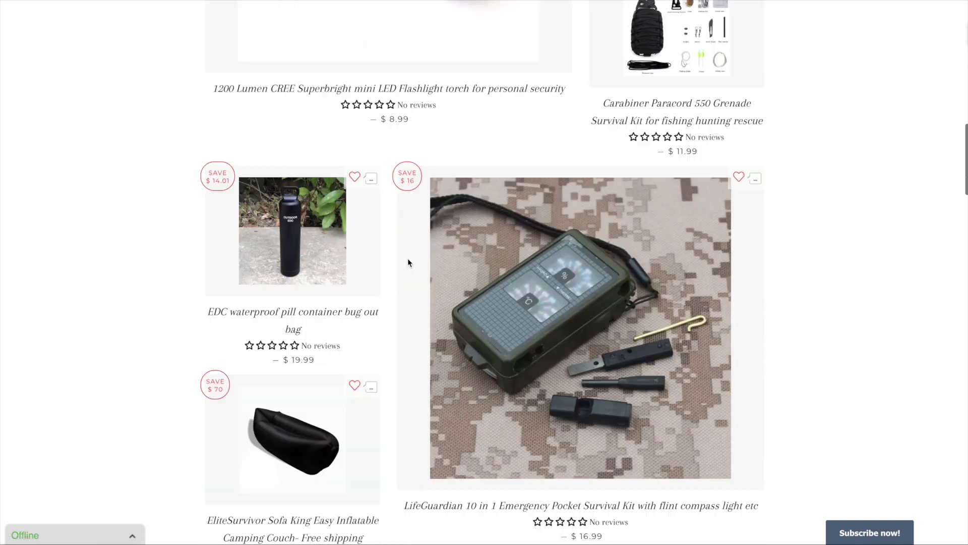
pyautogui.scroll(-2, 408, 263)
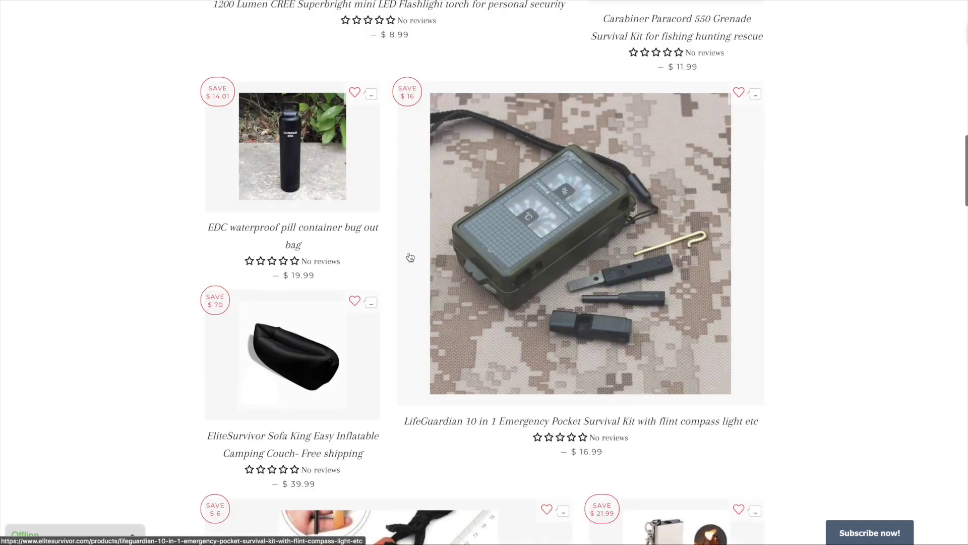
pyautogui.scroll(-1, 409, 261)
pyautogui.scroll(10, 410, 258)
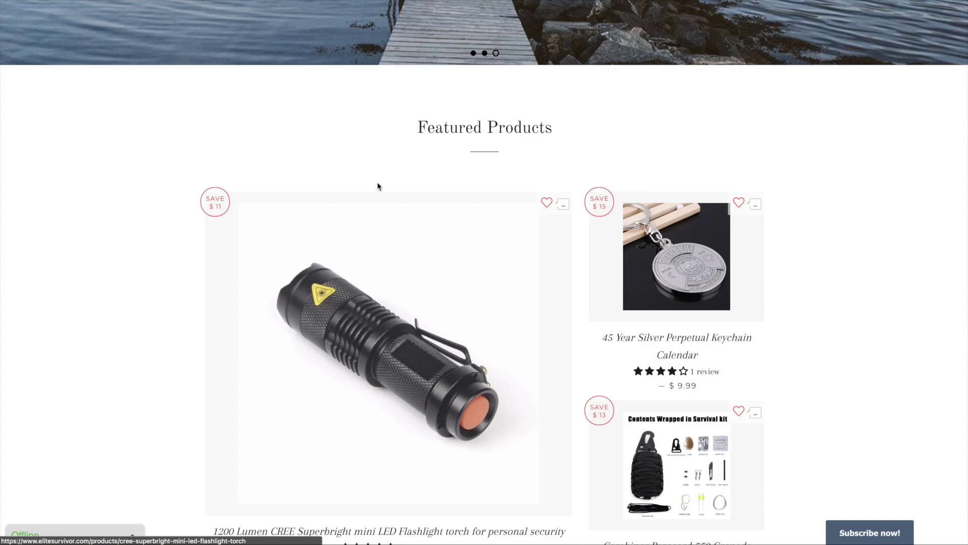
pyautogui.scroll(10, 380, 184)
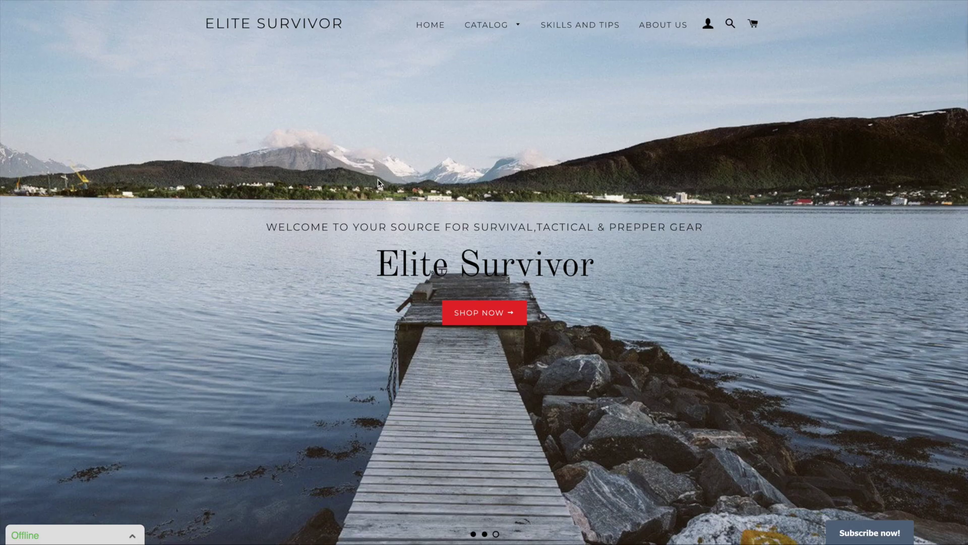
pyautogui.scroll(-15, 377, 180)
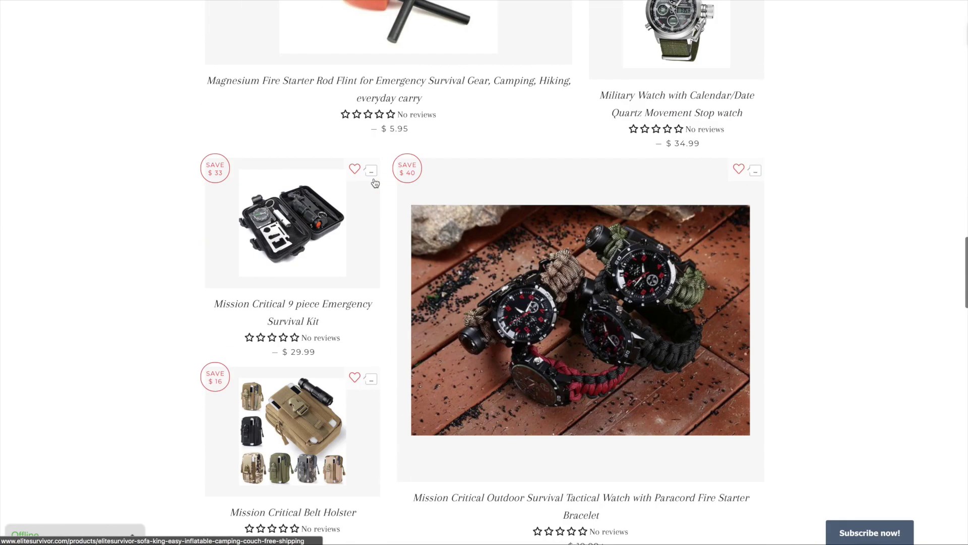
pyautogui.scroll(-10, 375, 183)
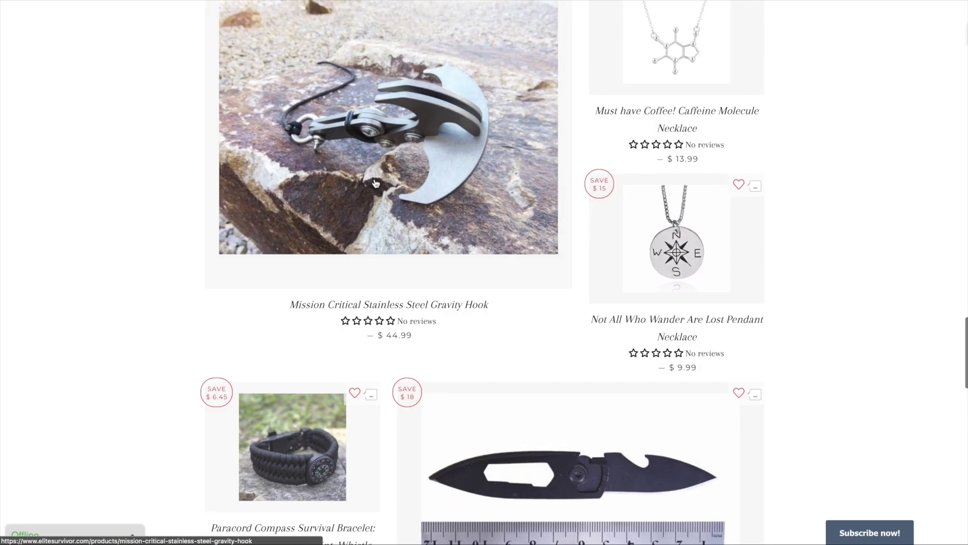
pyautogui.scroll(20, 376, 183)
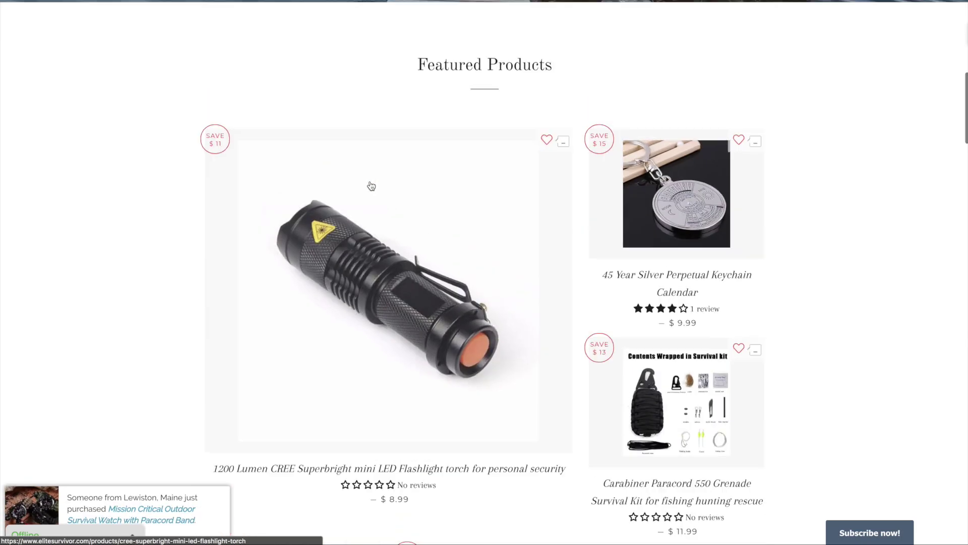
pyautogui.scroll(10, 371, 186)
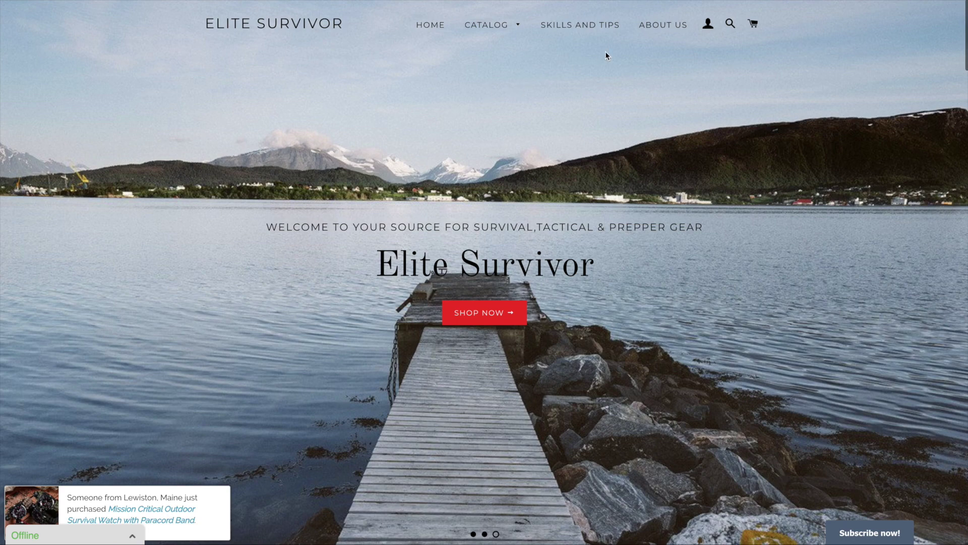
pyautogui.scroll(-10, 383, 96)
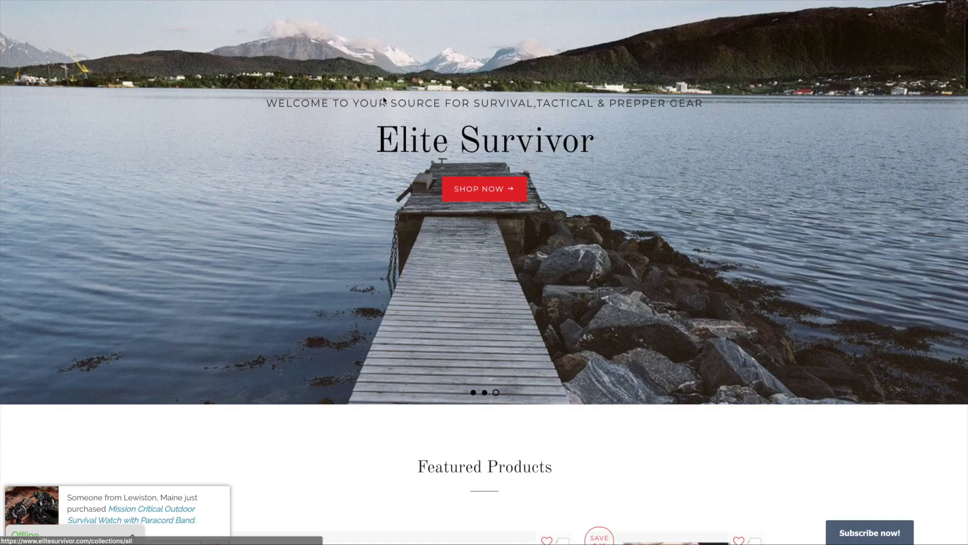
pyautogui.scroll(-20, 383, 100)
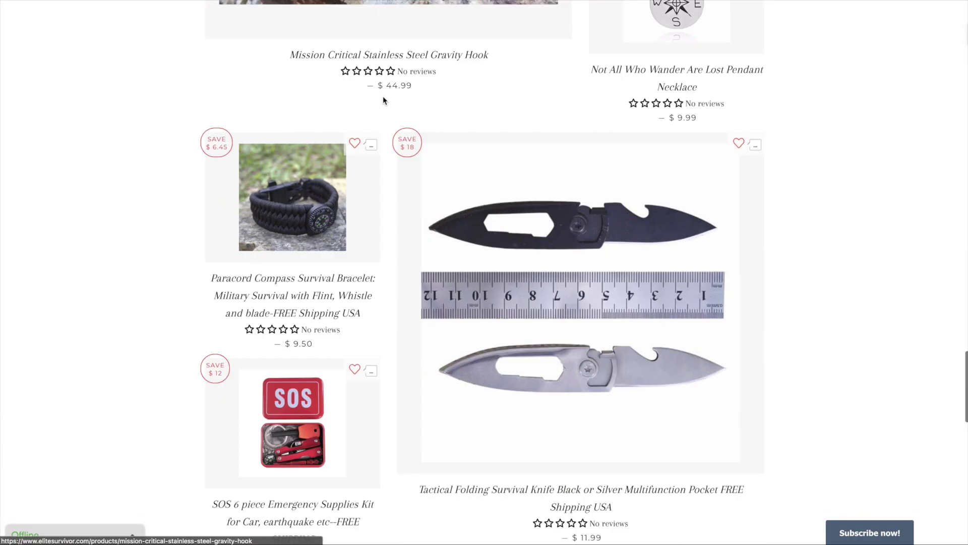
pyautogui.scroll(-5, 382, 100)
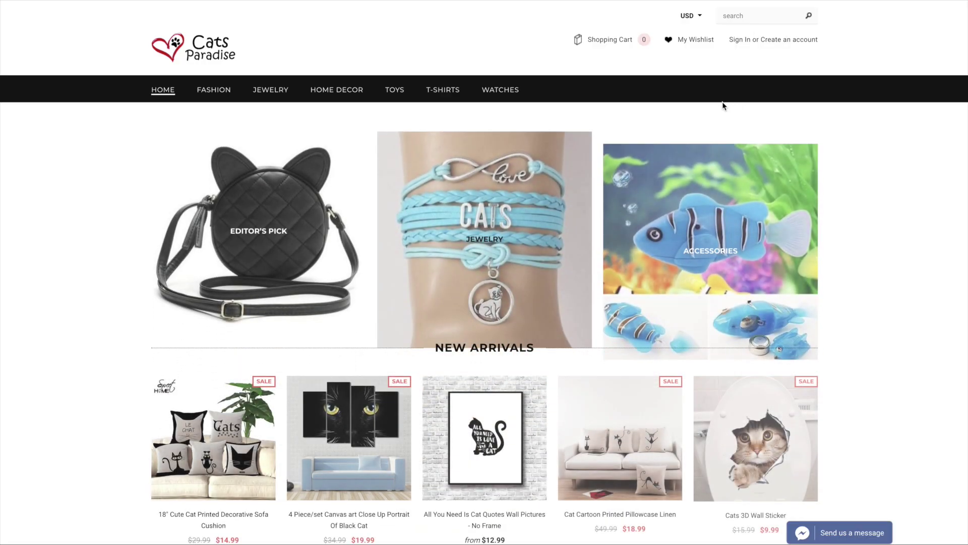
# - Switch to the Cats Paradise store and examine its New Arrivals and Trending Now products and prices
pyautogui.scroll(-10, 722, 103)
pyautogui.scroll(5, 722, 103)
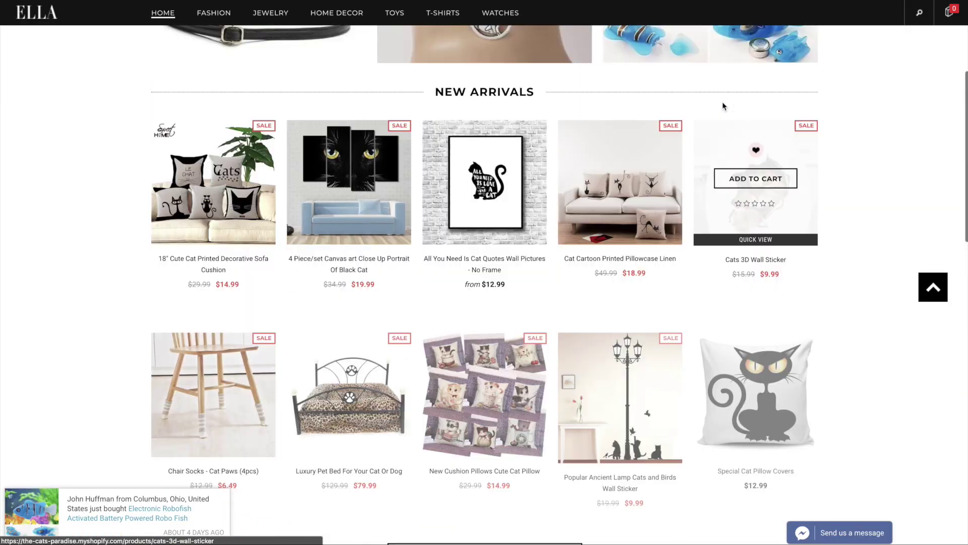
pyautogui.scroll(5, 722, 103)
pyautogui.scroll(-2, 519, 197)
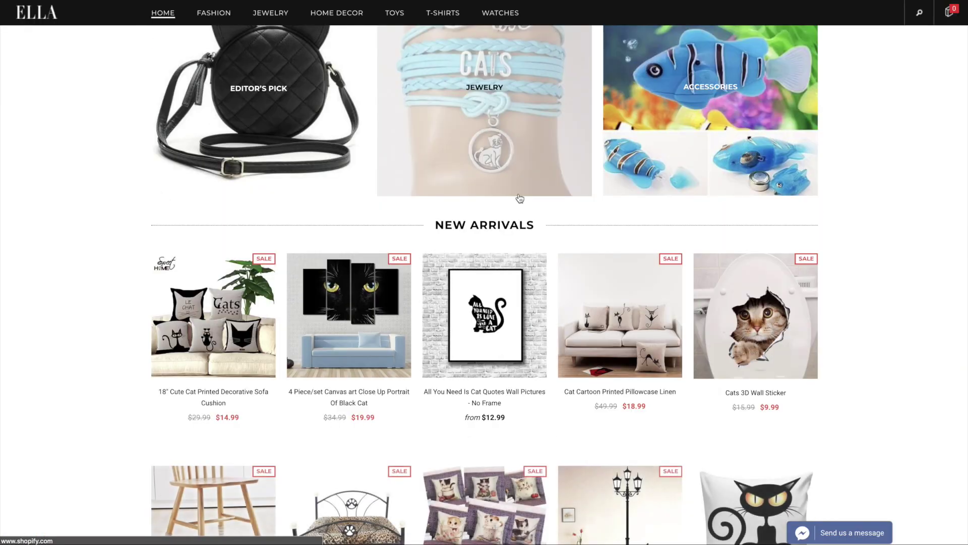
pyautogui.scroll(-6, 520, 198)
pyautogui.scroll(-8, 520, 197)
pyautogui.scroll(12, 520, 195)
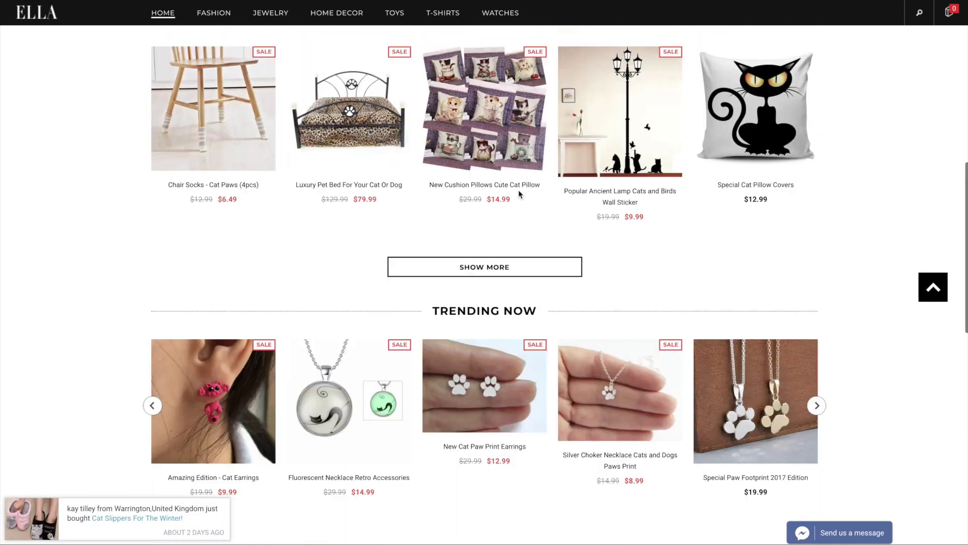
pyautogui.scroll(2, 520, 196)
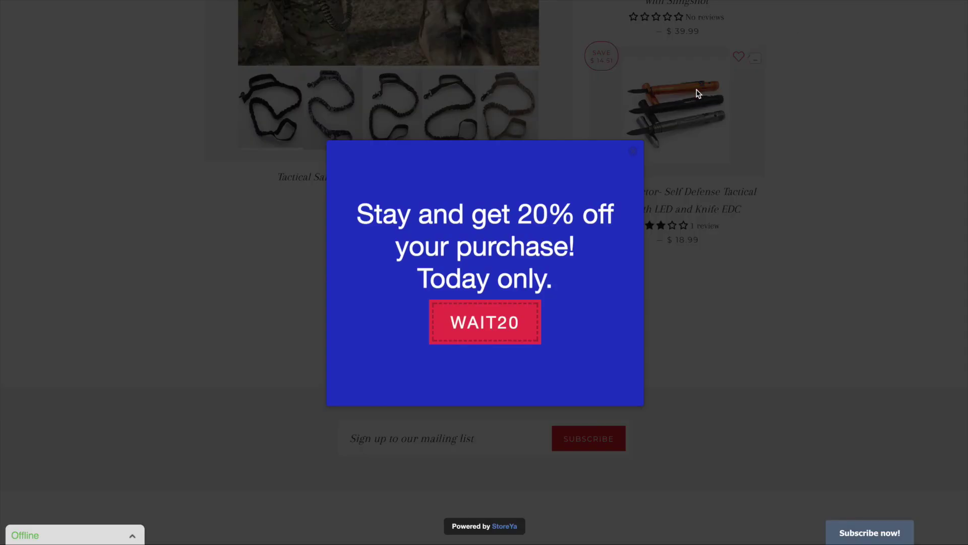
# - Return to the Elite Survivor store, dismiss the 20% off popup and look through its featured products again
pyautogui.click(633, 152)
pyautogui.scroll(-15, 638, 160)
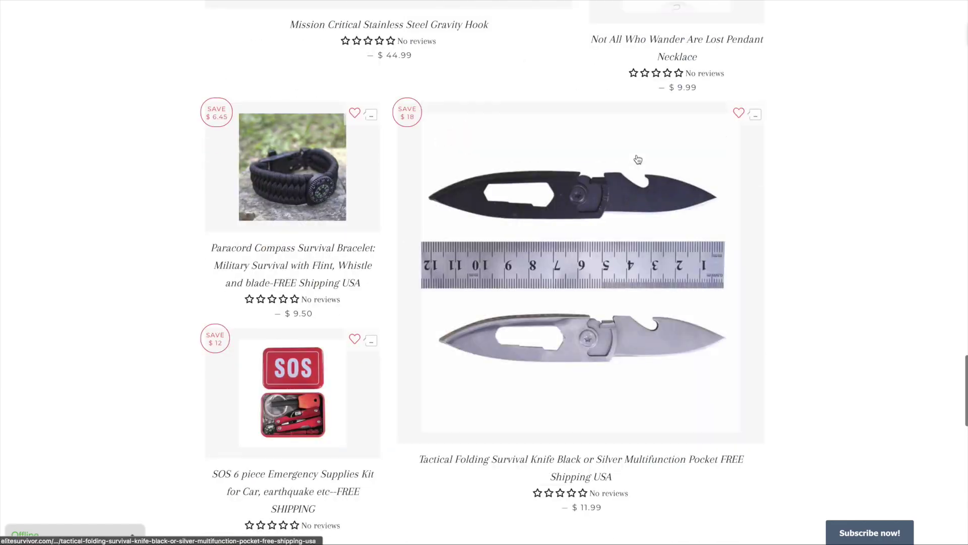
# - Examine the discounts and prices of Elite Survivor's featured products down the homepage, and return to the Cats Paradise homepage
pyautogui.scroll(15, 638, 161)
pyautogui.scroll(-7, 638, 156)
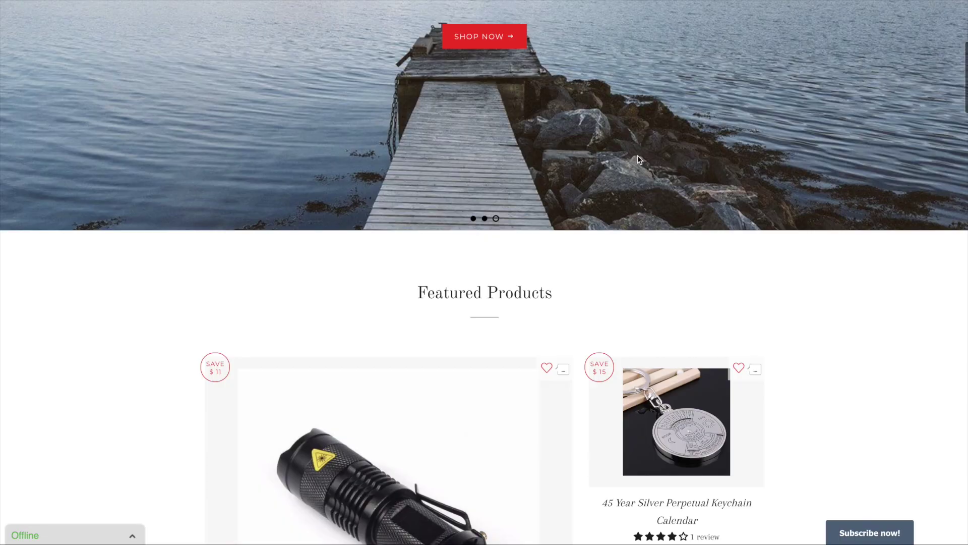
pyautogui.scroll(-15, 867, 217)
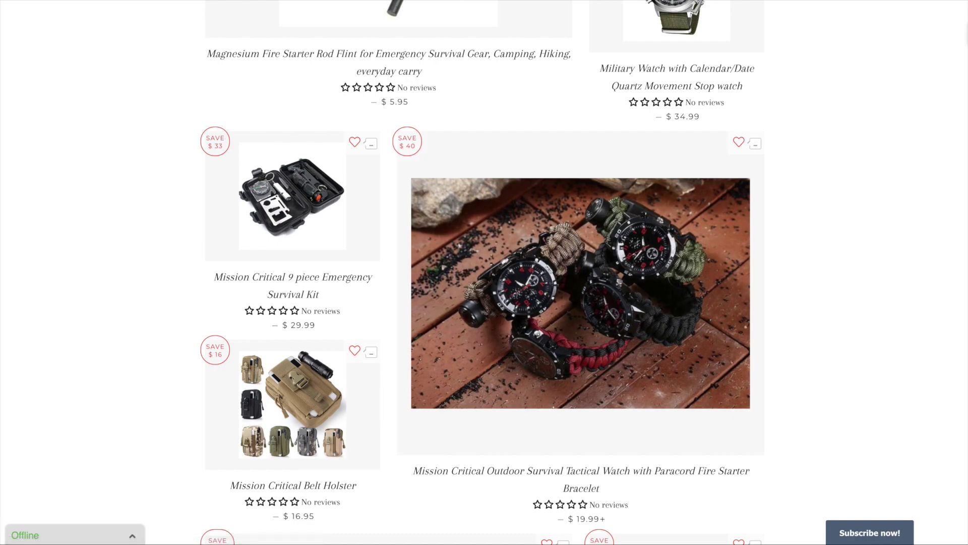
pyautogui.scroll(-10, 661, 105)
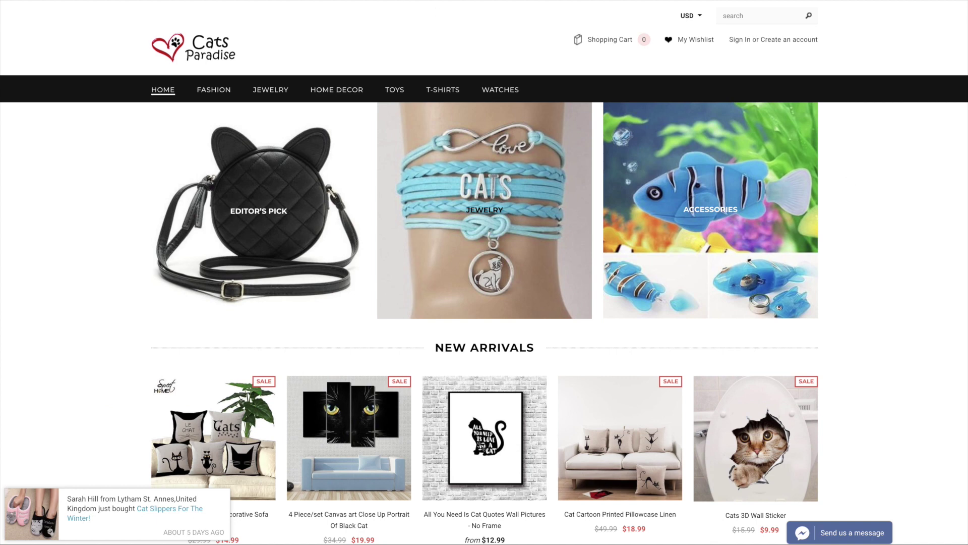
pyautogui.press('super+Tab')
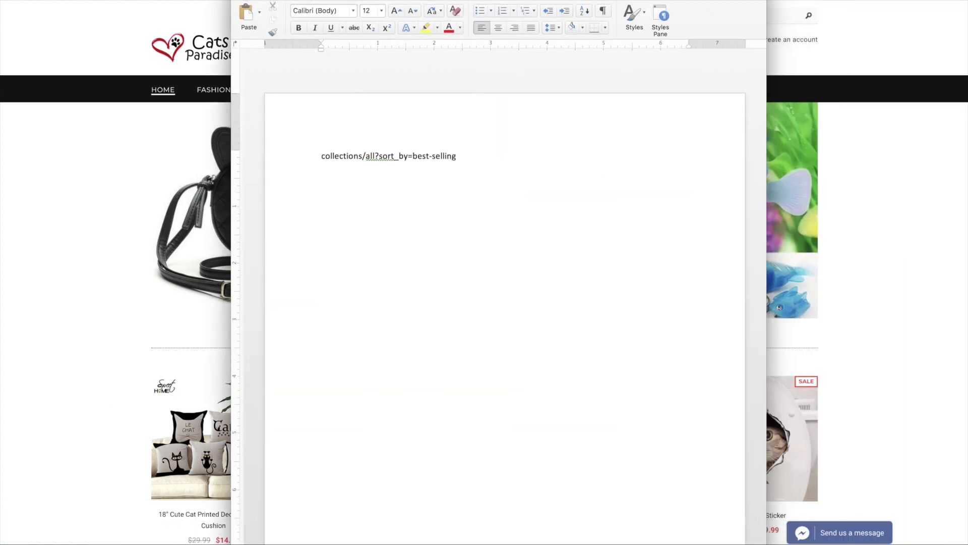
pyautogui.press('super+m')
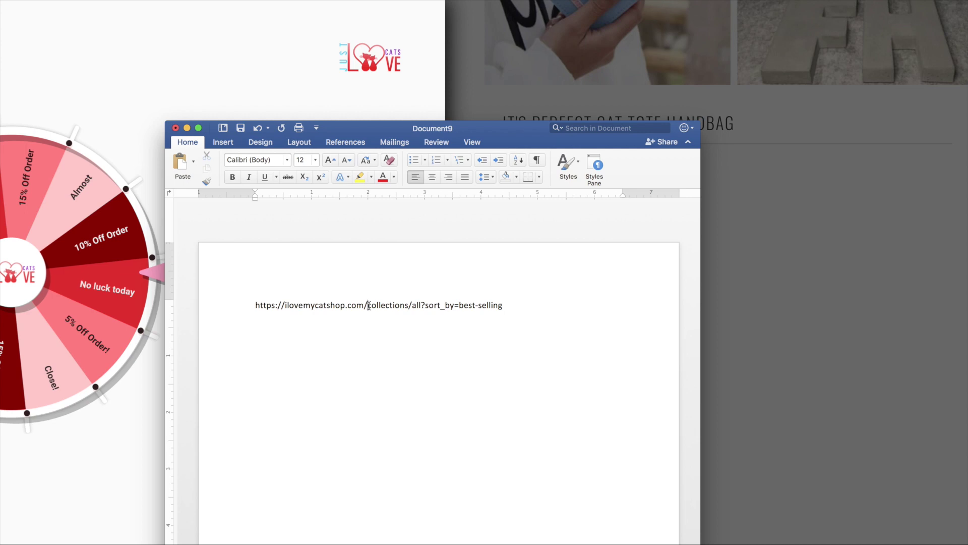
pyautogui.moveTo(369, 305); pyautogui.dragTo(507, 308)
pyautogui.click(358, 291)
pyautogui.press('Return')
pyautogui.press('Return')
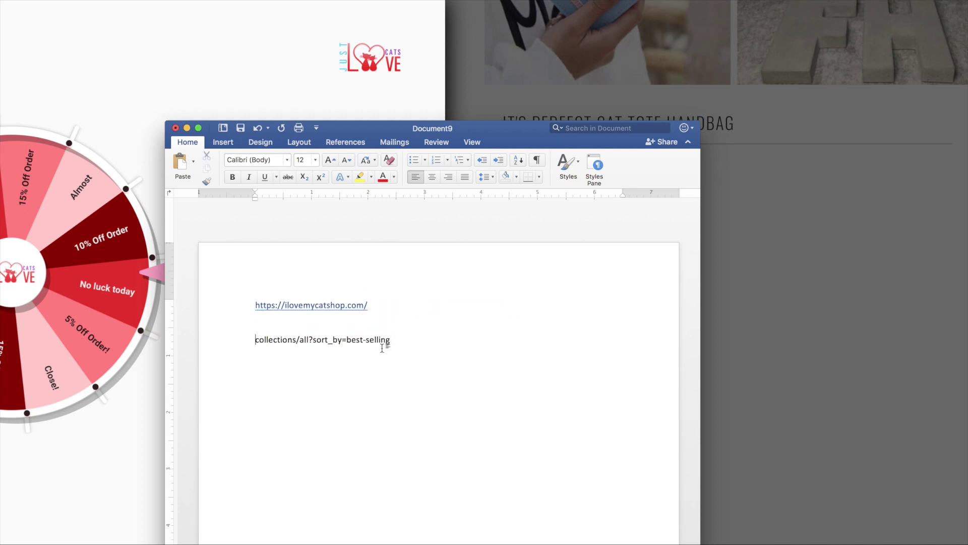
# - Ignore the grammar flag on the collections/all?sort_by=best-selling line
pyautogui.moveTo(390, 339); pyautogui.dragTo(258, 339)
pyautogui.moveTo(327, 344); pyautogui.dragTo(329, 345)
pyautogui.rightClick(330, 343)
pyautogui.click(344, 369)
pyautogui.rightClick(319, 344)
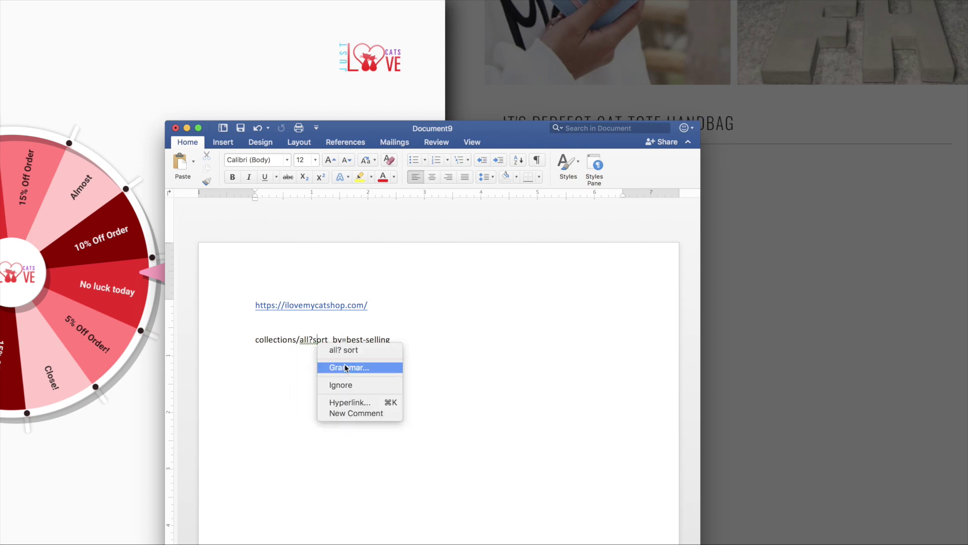
pyautogui.click(406, 362)
pyautogui.rightClick(302, 344)
pyautogui.click(320, 385)
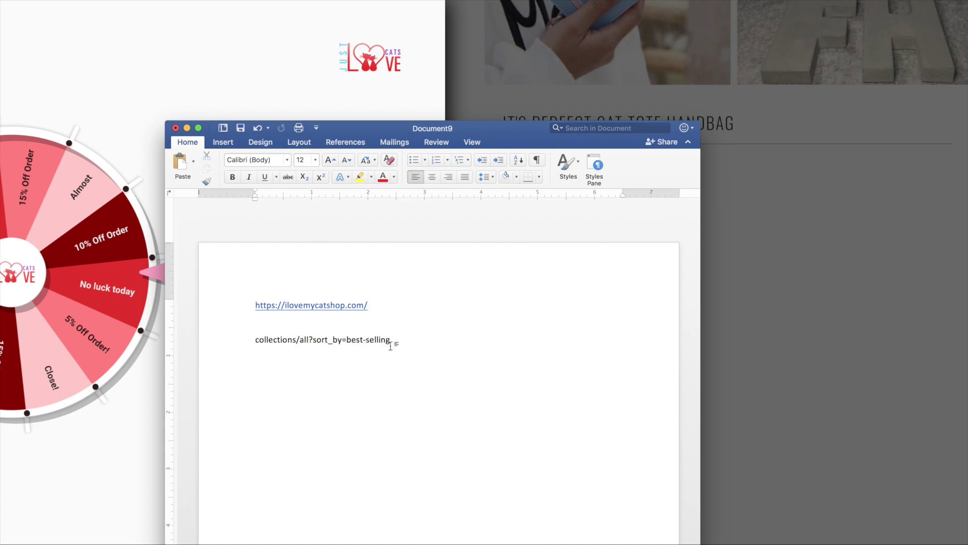
pyautogui.moveTo(391, 344); pyautogui.dragTo(266, 342)
pyautogui.press('super+c')
pyautogui.press('BackSpace')
pyautogui.press('BackSpace')
pyautogui.press('BackSpace')
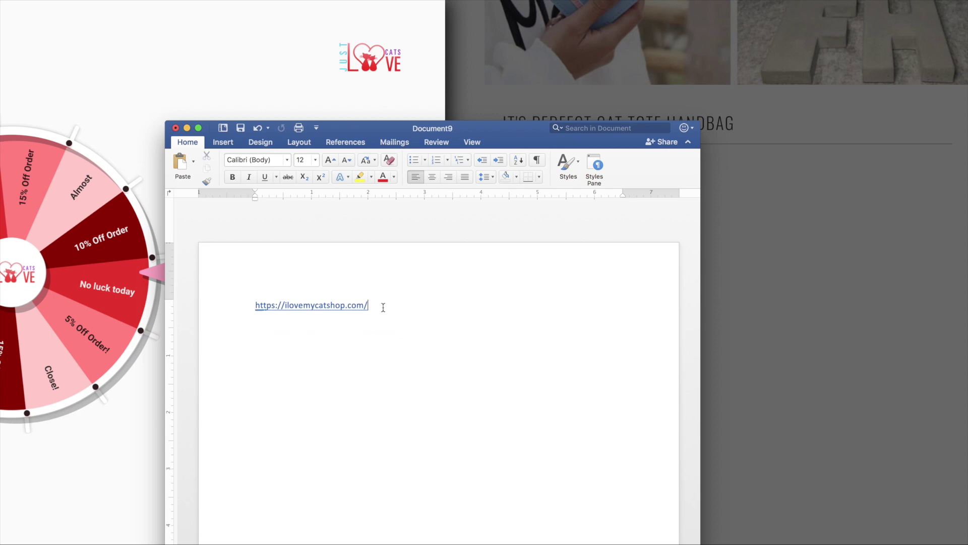
pyautogui.press('super+v')
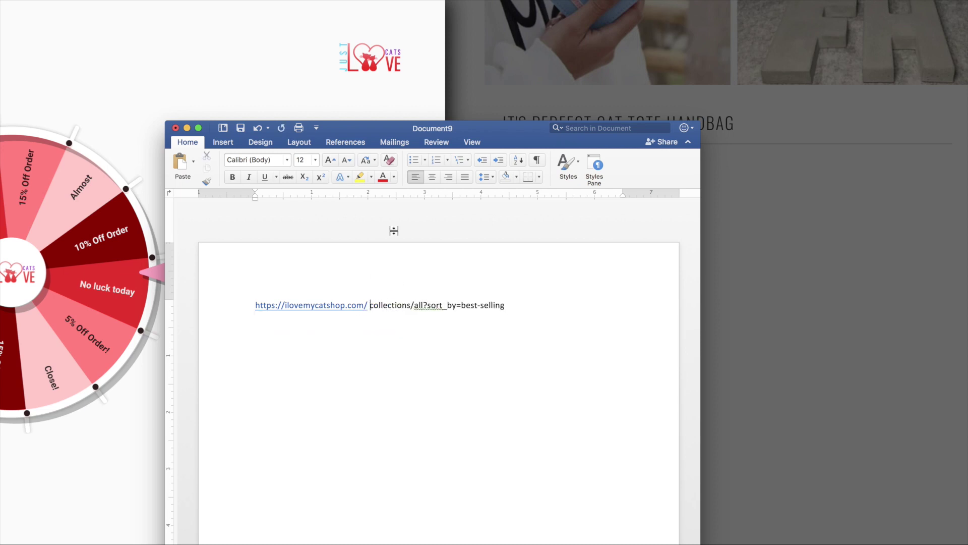
pyautogui.press('BackSpace')
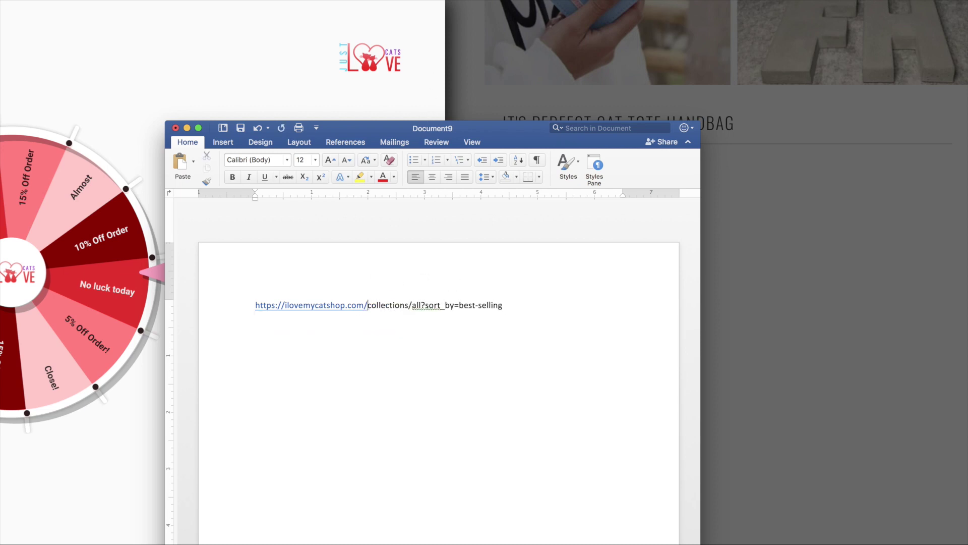
# - Copy the complete ilovemycatshop.com best-selling link, load it in the browser and look through the store's best-selling products
pyautogui.press('super+a')
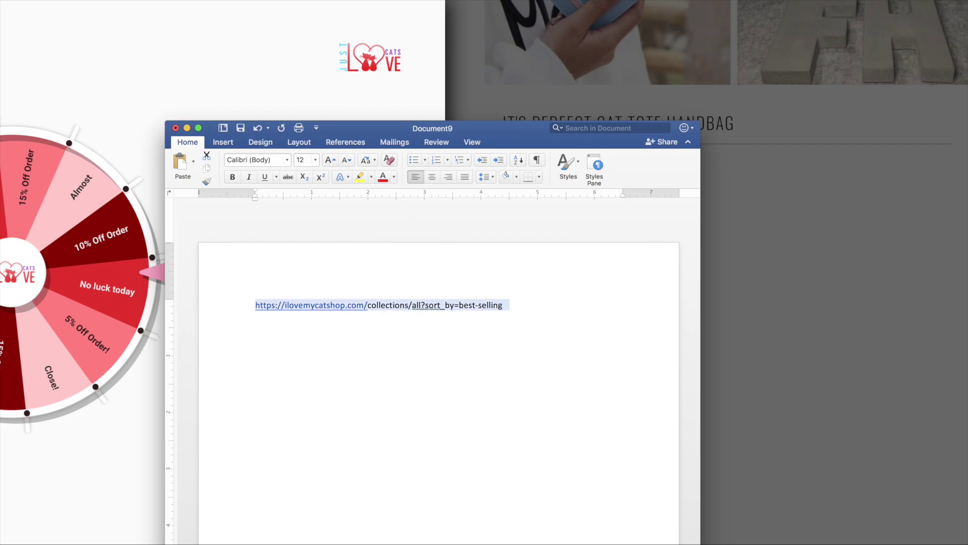
pyautogui.press('super+Tab')
pyautogui.press('super+l')
pyautogui.press('super+v')
pyautogui.press('Return')
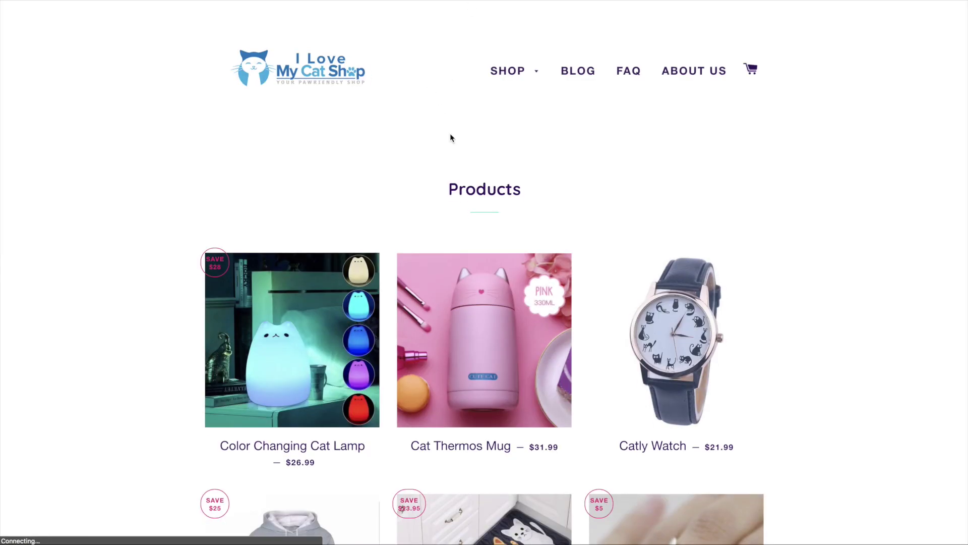
pyautogui.scroll(-15, 450, 133)
pyautogui.scroll(-3, 313, 88)
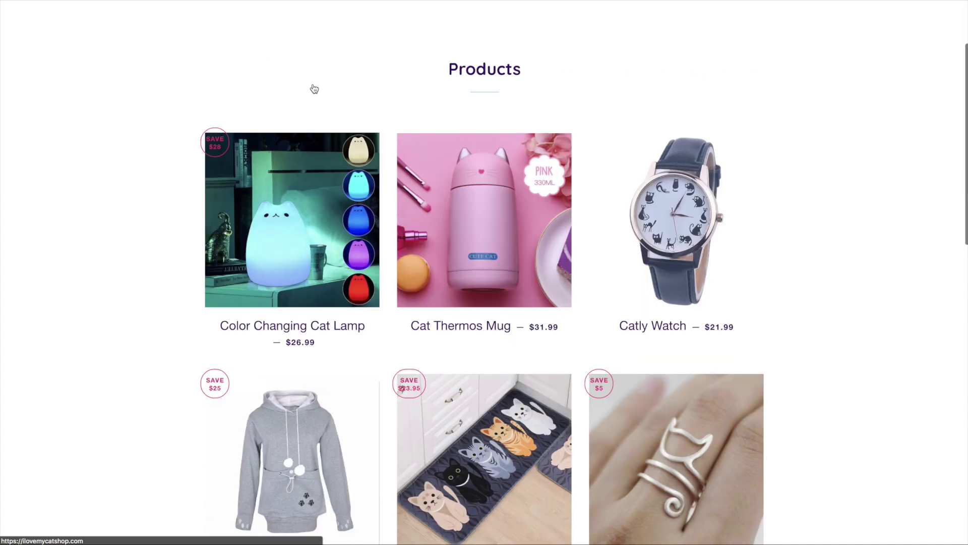
pyautogui.scroll(3, 315, 90)
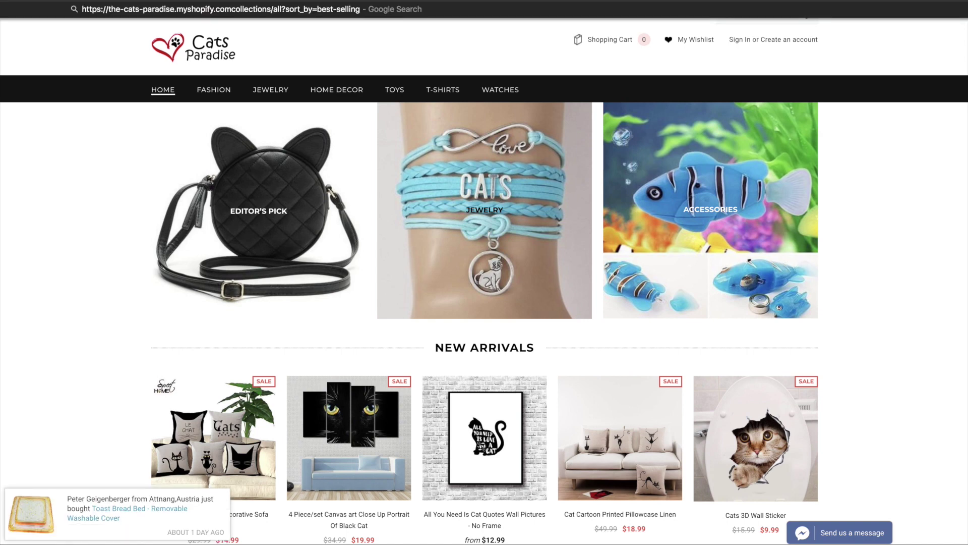
# - Load the collections/all?sort_by=best-selling page for the Cats Paradise and Elite Survivor stores, and look through Elite Survivor's best sellers
pyautogui.press('Return')
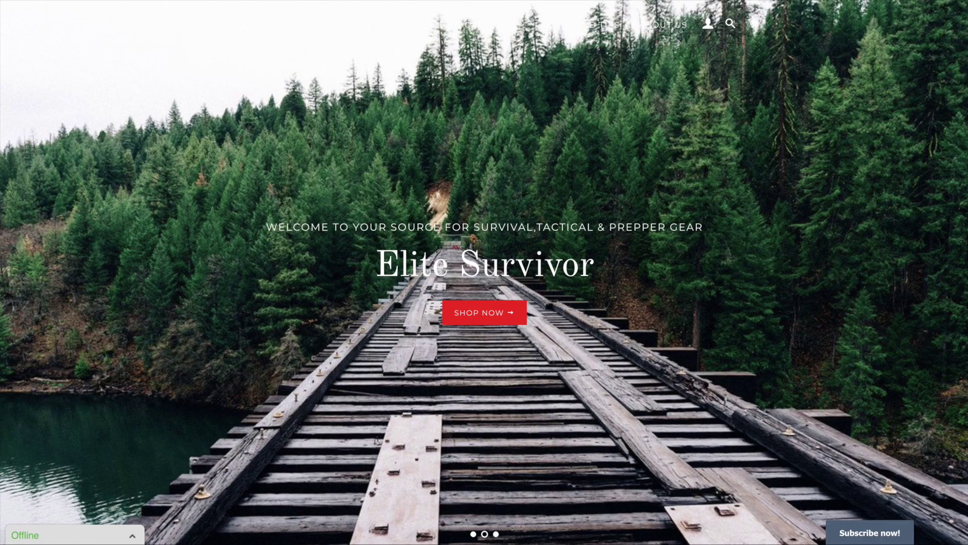
pyautogui.press('super+l')
pyautogui.write('https://www.elitesurvivor.comcollections/all?sort_by=best-selling')
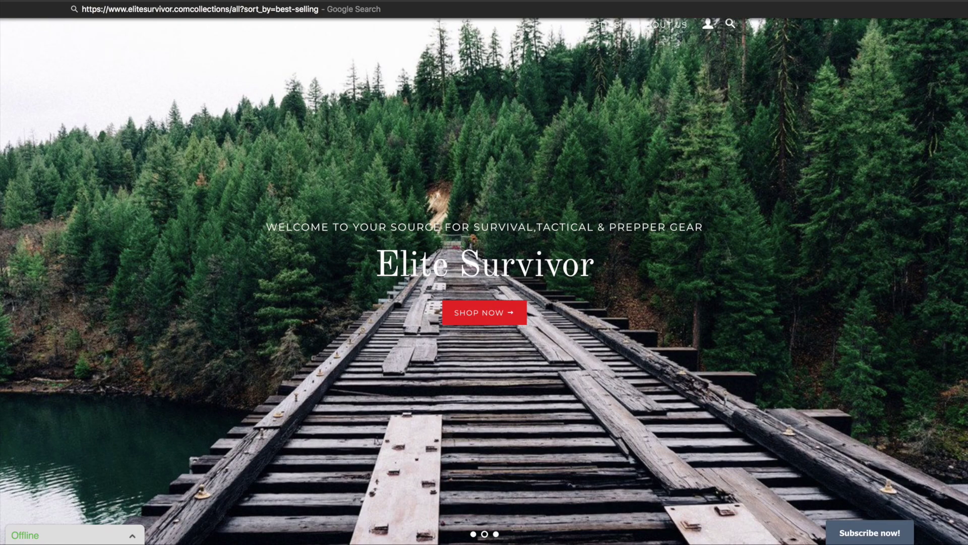
pyautogui.press('Return')
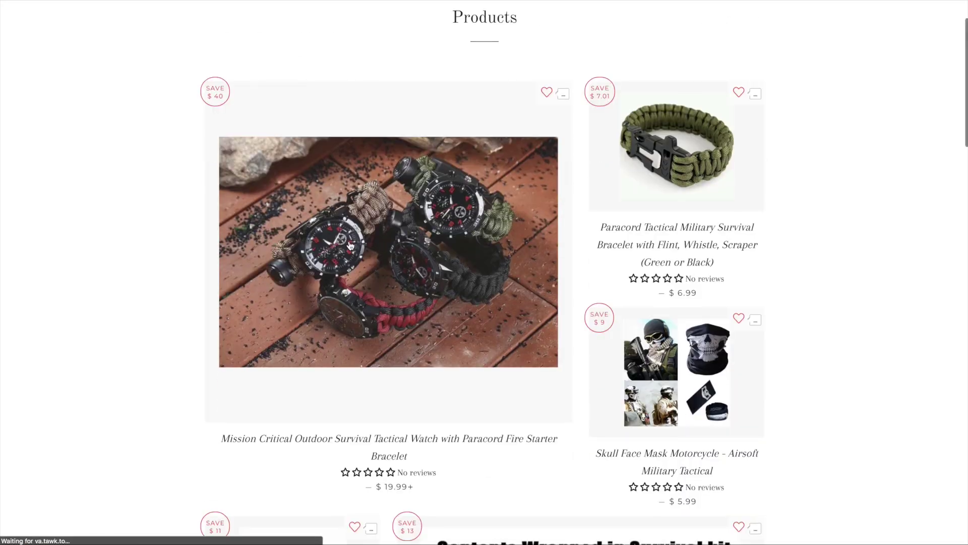
pyautogui.scroll(-2, 361, 268)
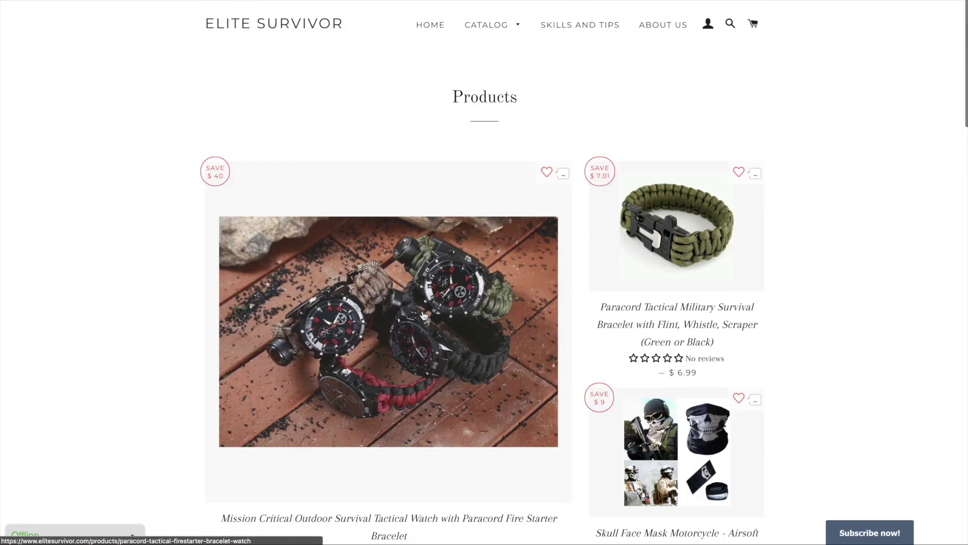
pyautogui.scroll(-15, 396, 317)
pyautogui.scroll(17, 396, 316)
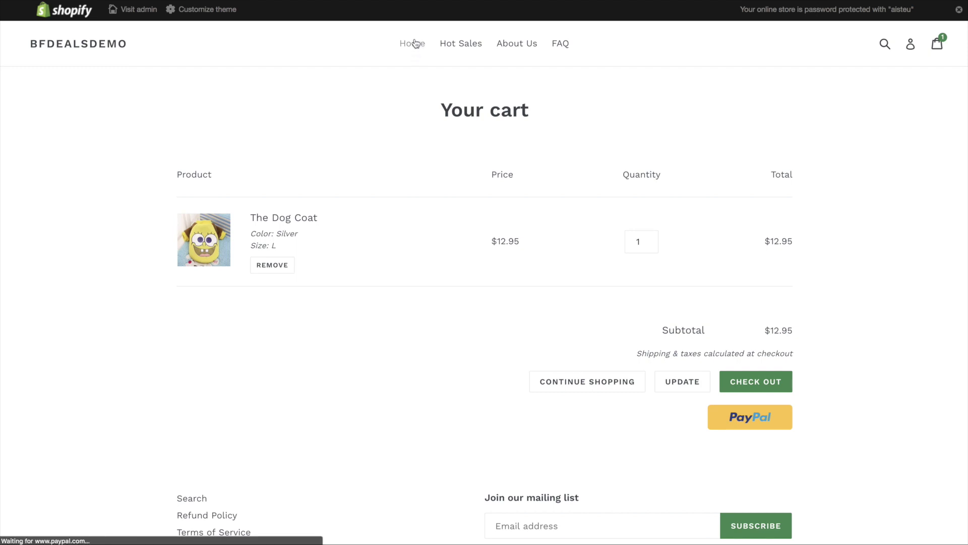
# - Go from the cart to the BFDEALSDEMO store's home page and look through its Featured Collection products and prices
pyautogui.click(414, 44)
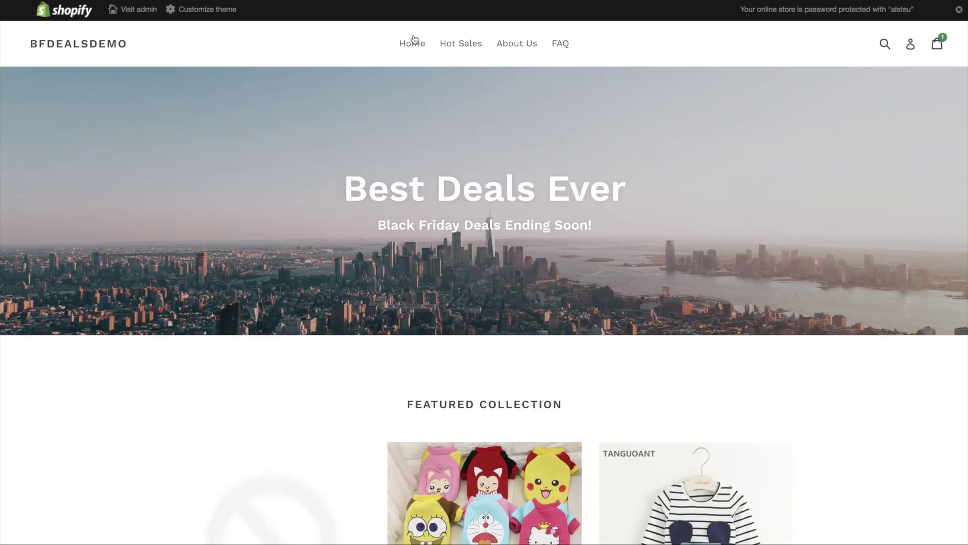
pyautogui.scroll(-6, 574, 180)
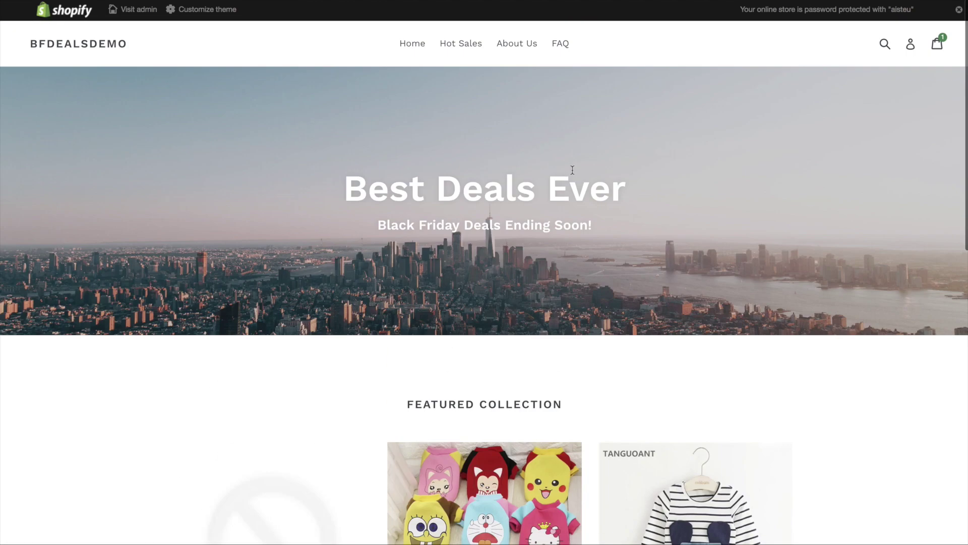
pyautogui.scroll(-3, 572, 174)
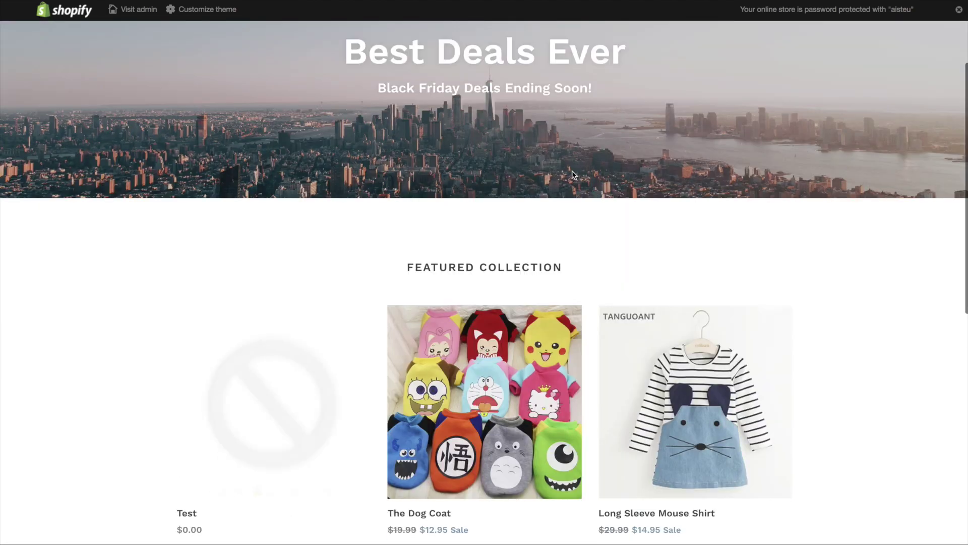
pyautogui.scroll(-3, 572, 174)
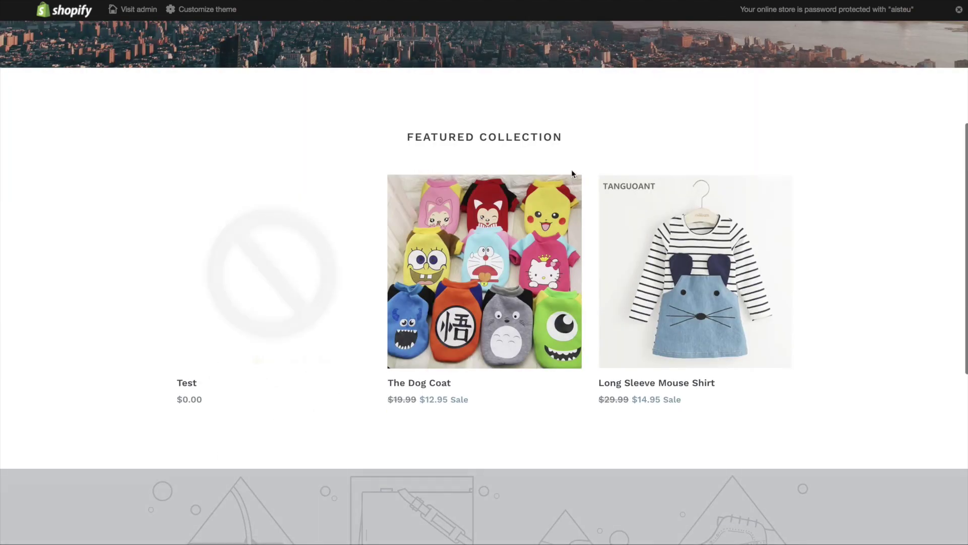